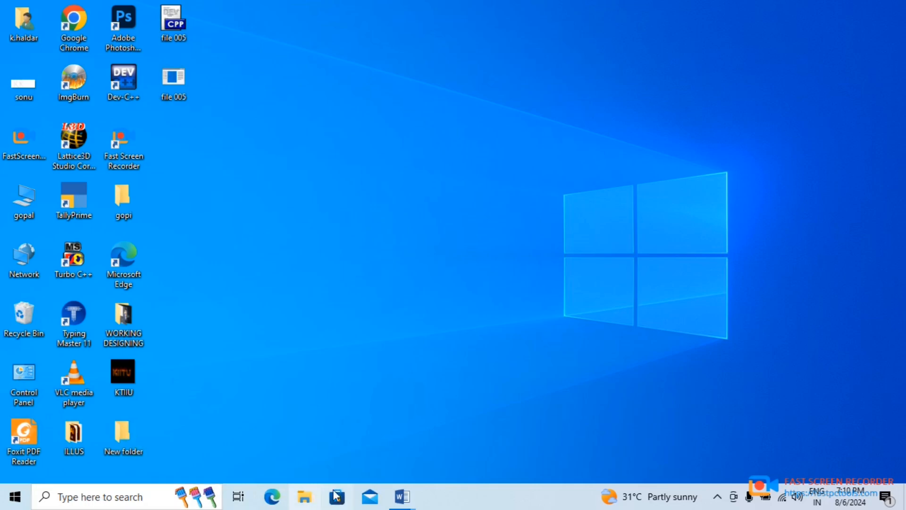
Switch to Document3 in Word and open the Word Help window, moving it clear of the list
{"action": "left_click", "coordinate": [402, 496]}
{"action": "left_click", "coordinate": [507, 409]}
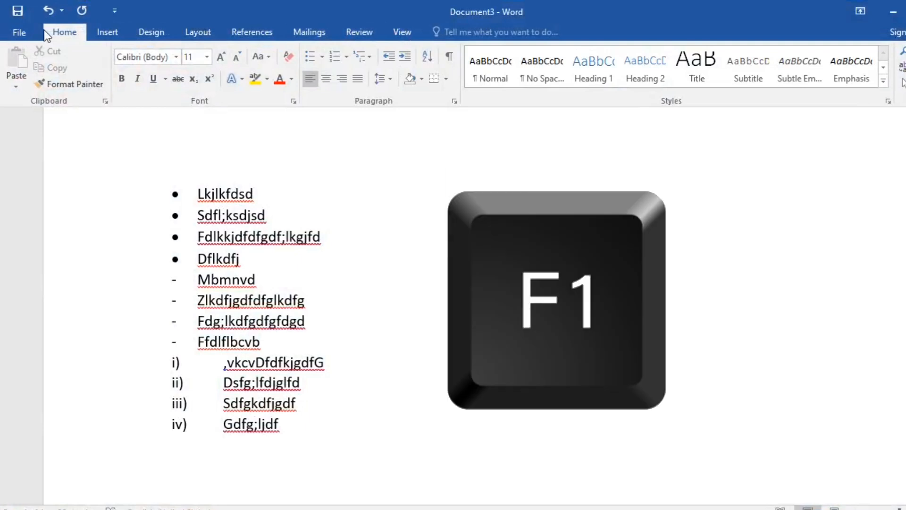
{"action": "key", "text": "F1"}
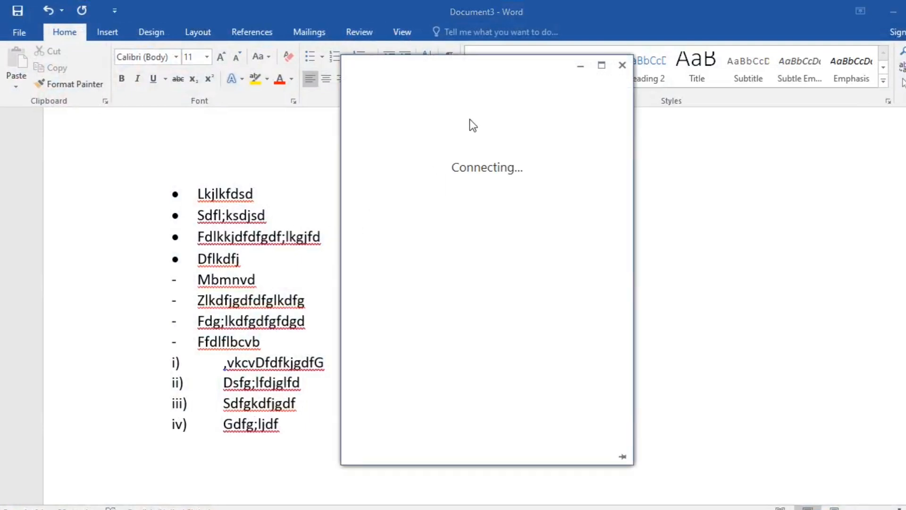
{"action": "left_click_drag", "start_coordinate": [497, 65], "coordinate": [701, 69]}
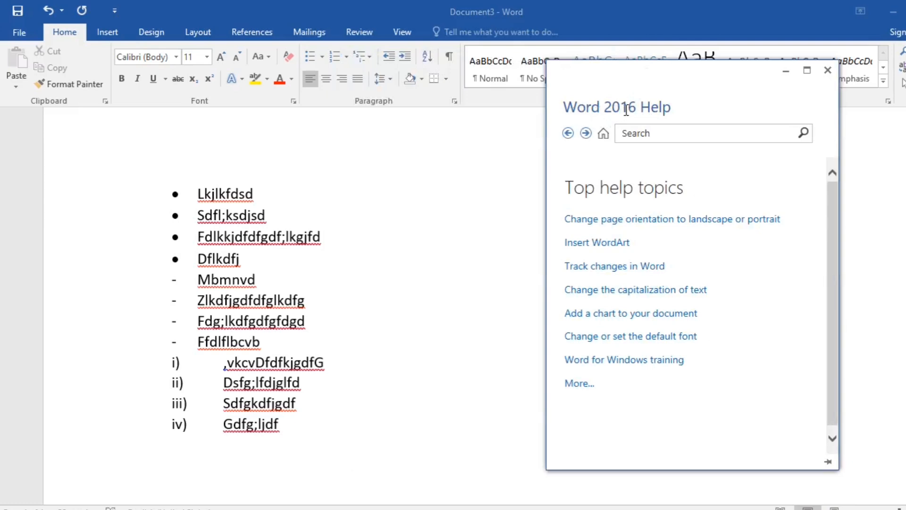
Search Word Help for "bold" and highlight the description under the first result
{"action": "left_click", "coordinate": [653, 134]}
{"action": "type", "text": "bold"}
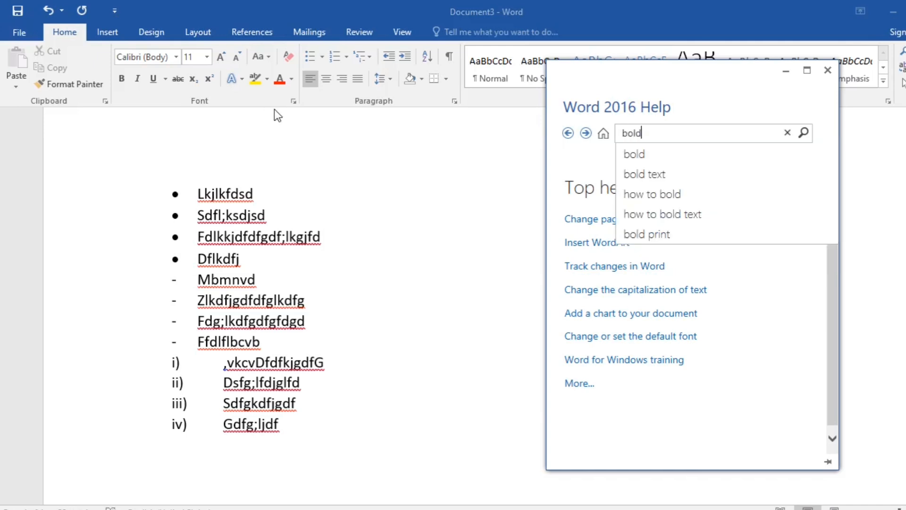
{"action": "key", "text": "Return"}
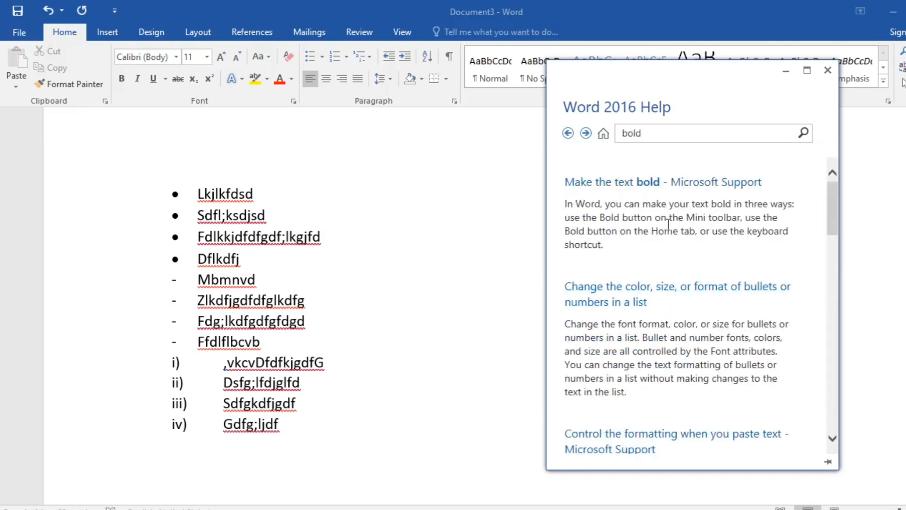
{"action": "left_click_drag", "start_coordinate": [566, 204], "coordinate": [633, 246]}
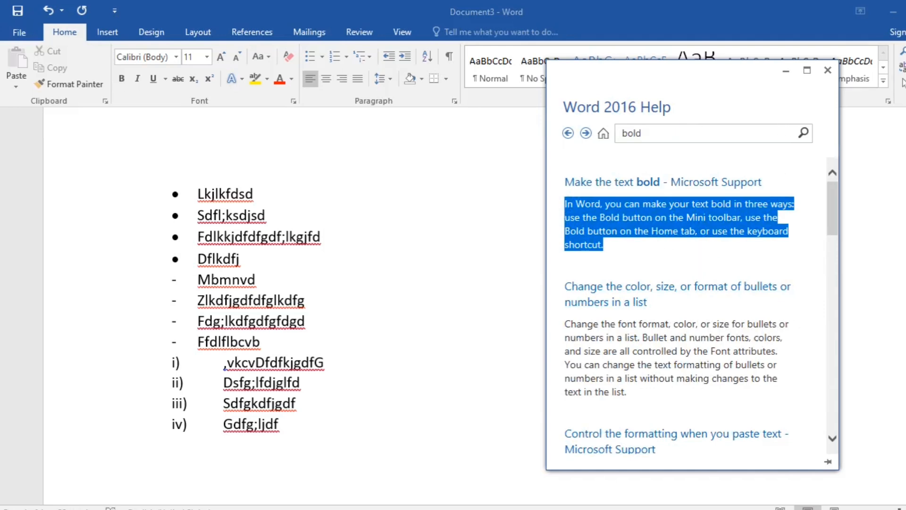
Launch Excel through a Windows search for "excel" and maximize its window
{"action": "key", "text": "super"}
{"action": "type", "text": "win"}
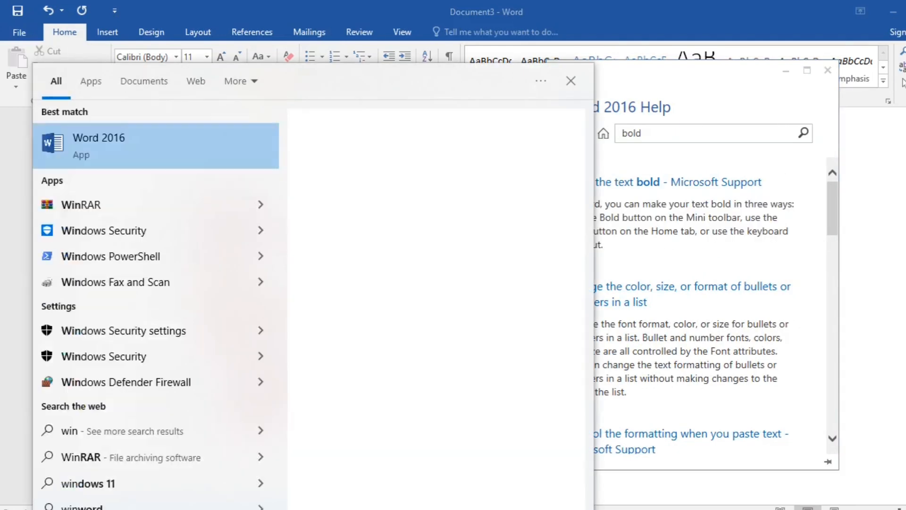
{"action": "type", "text": "w"}
{"action": "key", "text": "BackSpace"}
{"action": "key", "text": "BackSpace"}
{"action": "key", "text": "BackSpace"}
{"action": "key", "text": "BackSpace"}
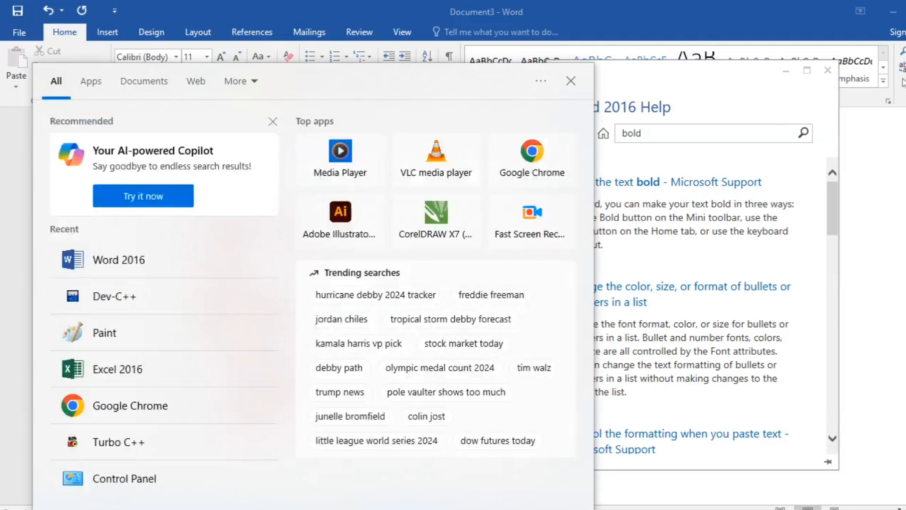
{"action": "type", "text": "excel"}
{"action": "key", "text": "Return"}
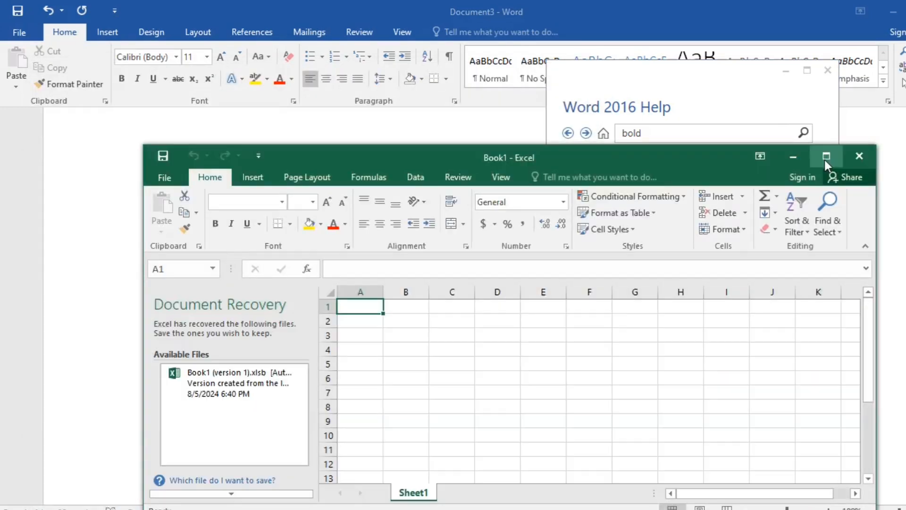
{"action": "left_click", "coordinate": [826, 156]}
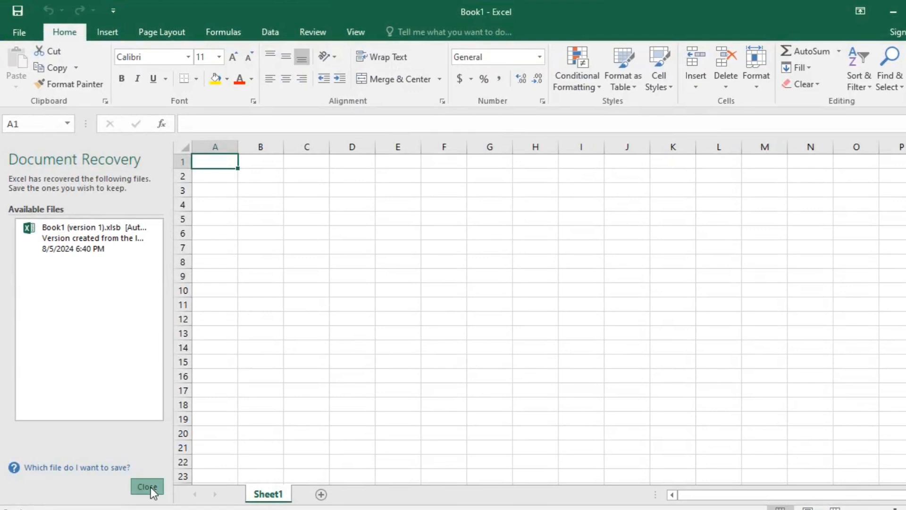
Dismiss the Document Recovery list and open the Excel Help window, moving it off the middle of the sheet
{"action": "left_click", "coordinate": [152, 490]}
{"action": "left_click", "coordinate": [362, 223]}
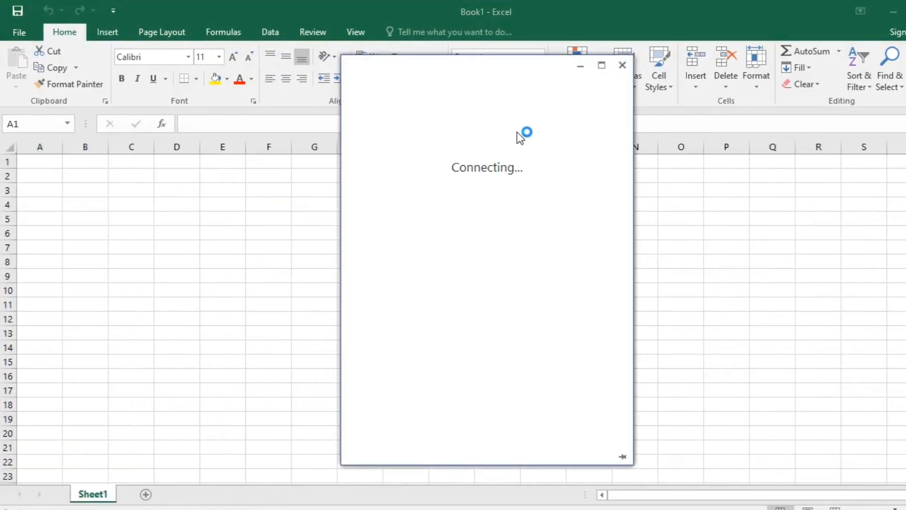
{"action": "left_click_drag", "start_coordinate": [514, 84], "coordinate": [769, 81]}
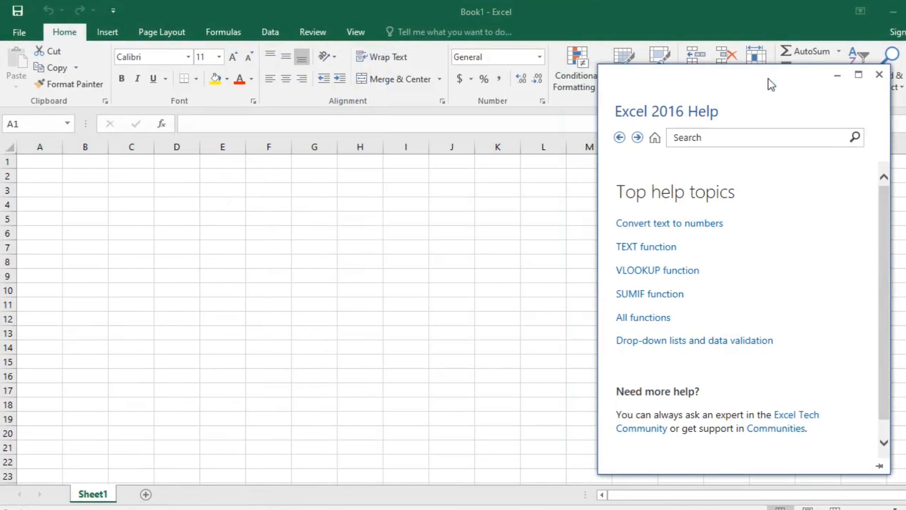
Search Excel Help for "sum" and highlight the description of the SUM function result
{"action": "left_click", "coordinate": [684, 141]}
{"action": "type", "text": "sum"}
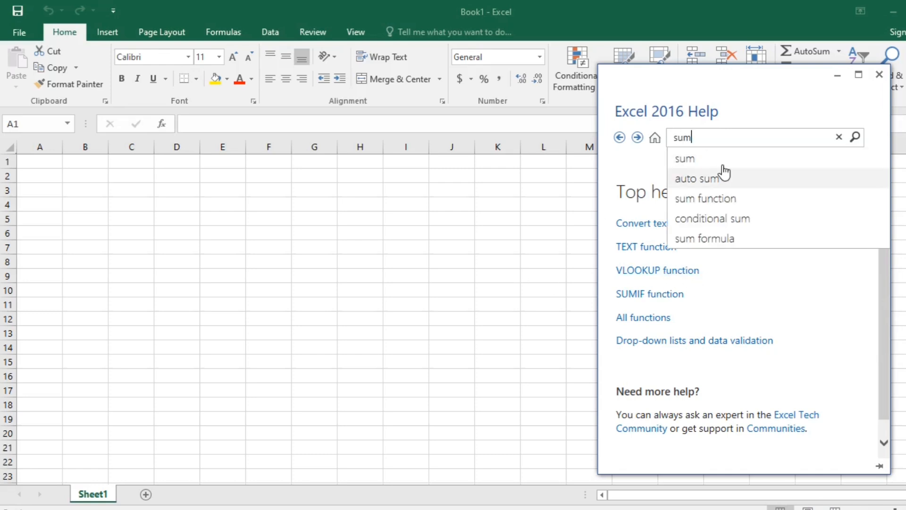
{"action": "key", "text": "Return"}
{"action": "left_click", "coordinate": [765, 100]}
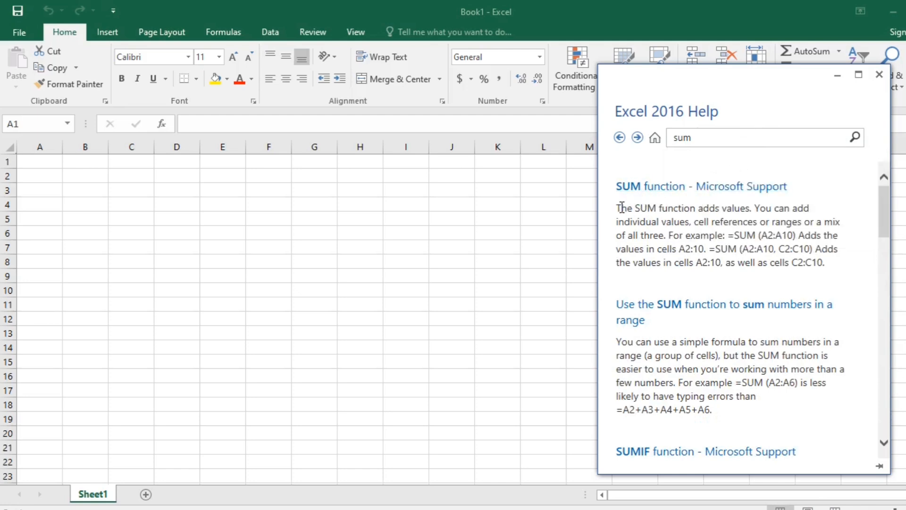
{"action": "left_click_drag", "start_coordinate": [616, 208], "coordinate": [858, 273]}
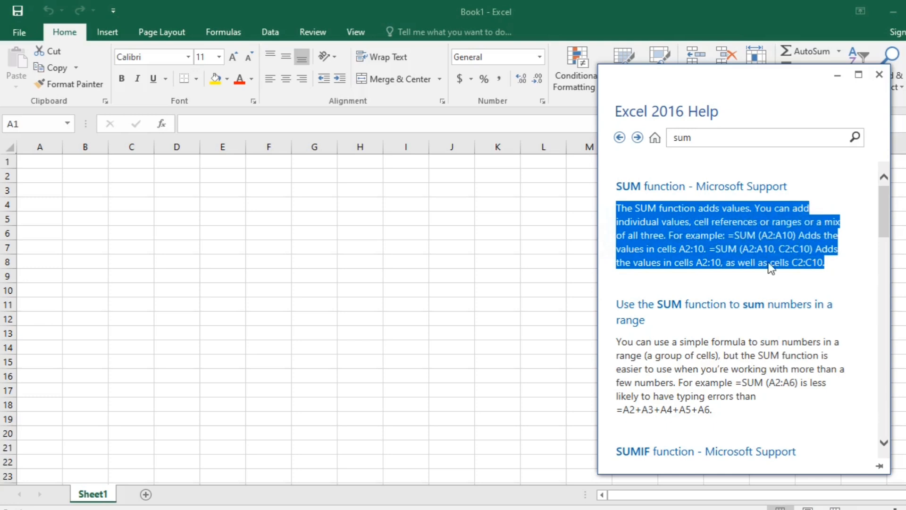
{"action": "left_click", "coordinate": [713, 171]}
{"action": "left_click", "coordinate": [715, 137]}
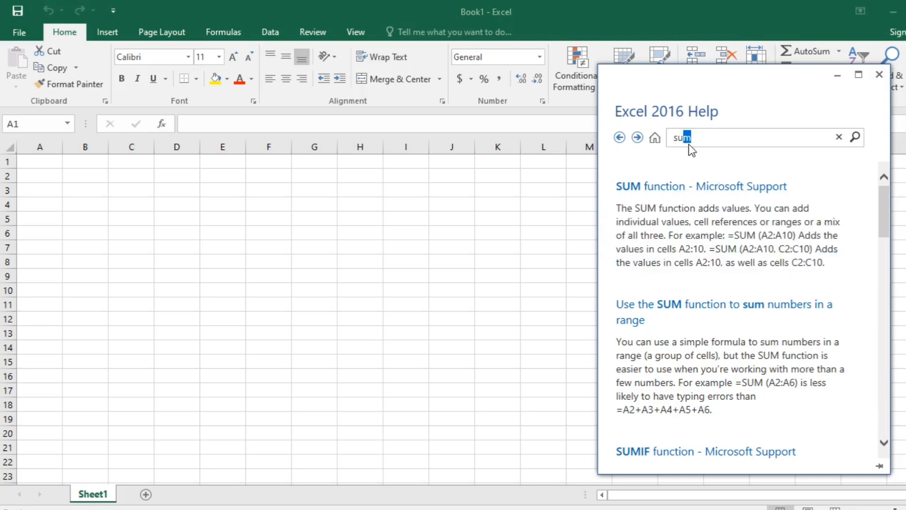
{"action": "left_click_drag", "start_coordinate": [689, 143], "coordinate": [668, 134]}
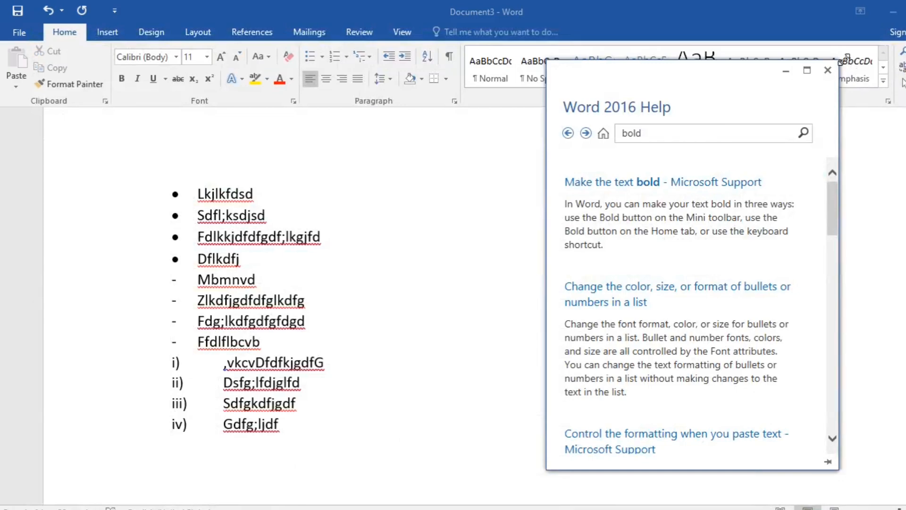
Switch from Word to Google Chrome and open its Help Center, highlighting the "How can we help you?" heading
{"action": "left_click", "coordinate": [786, 71]}
{"action": "left_click", "coordinate": [894, 12]}
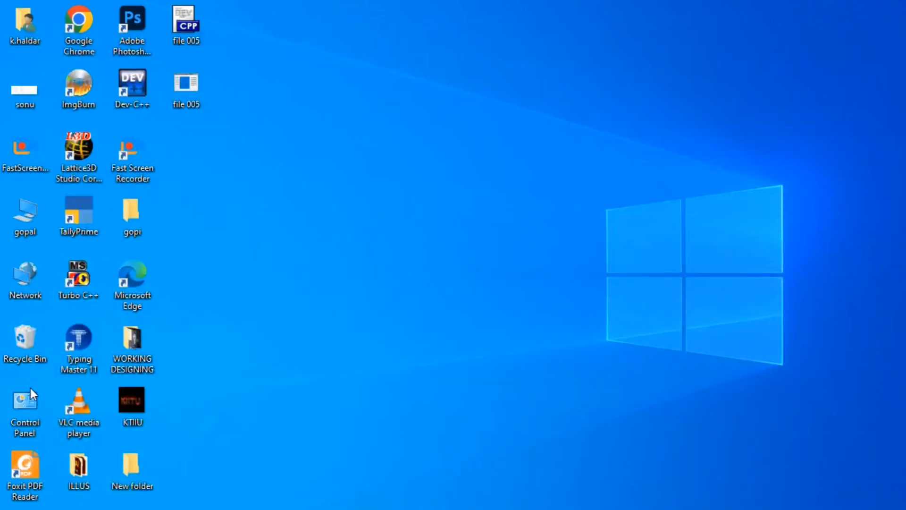
{"action": "double_click", "coordinate": [84, 23]}
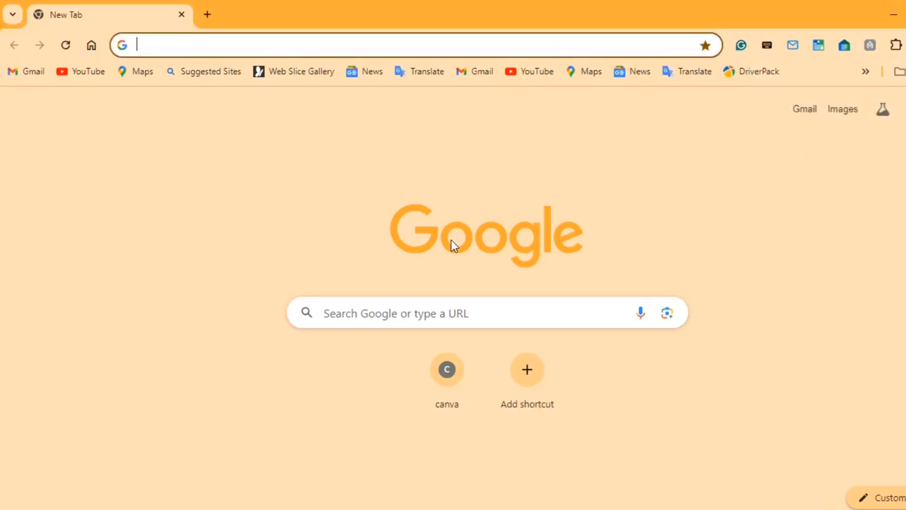
{"action": "key", "text": "F1"}
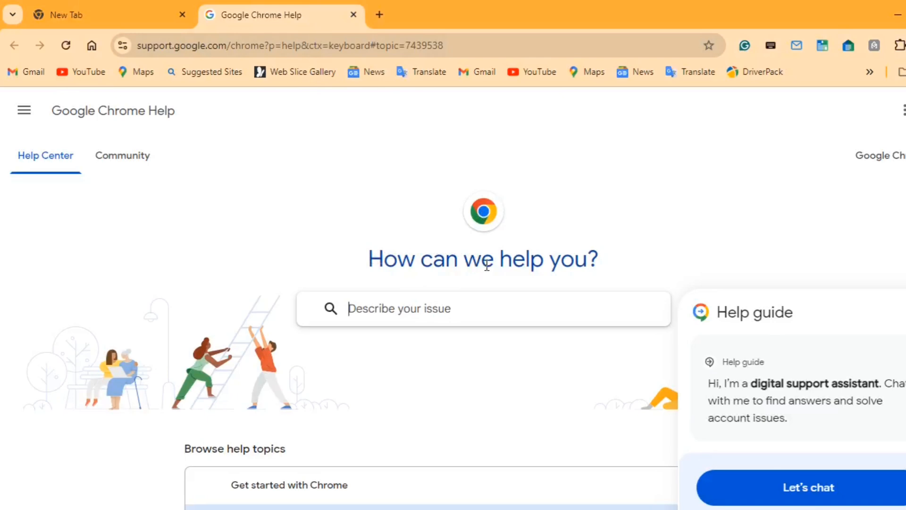
{"action": "left_click_drag", "start_coordinate": [370, 259], "coordinate": [602, 260]}
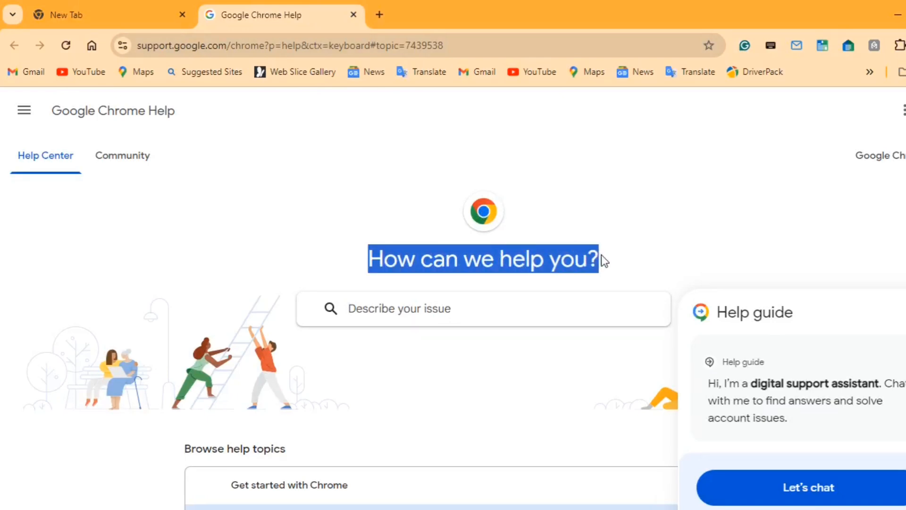
Open another blank browser tab, return to the Google Chrome Help tab and clear the heading's highlight
{"action": "left_click", "coordinate": [379, 14]}
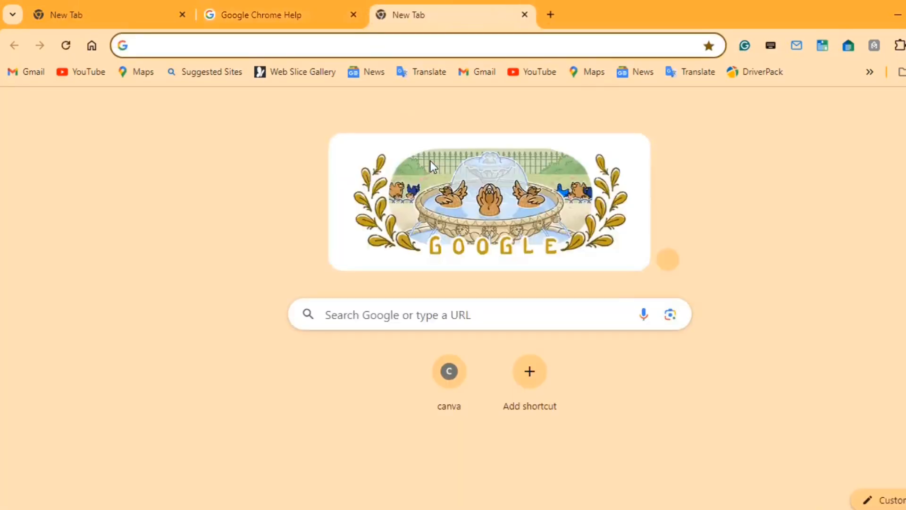
{"action": "key", "text": "ctrl+shift+Tab"}
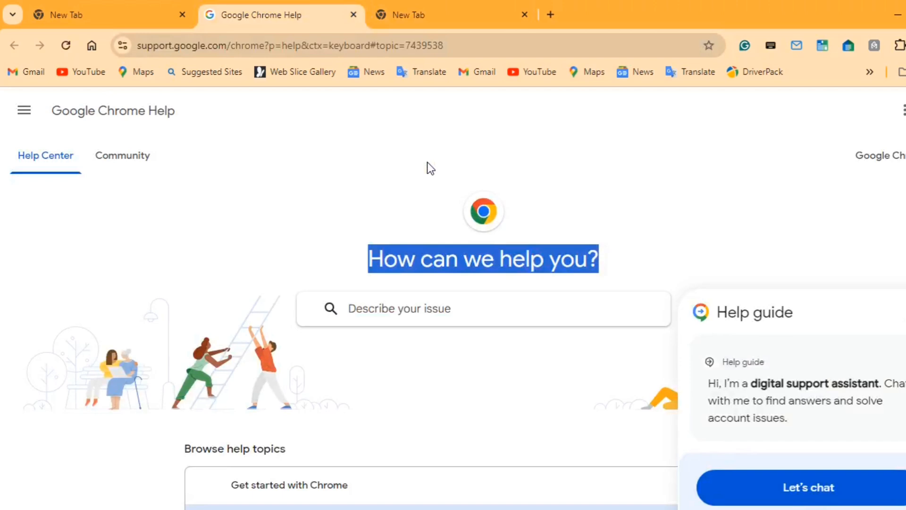
{"action": "left_click", "coordinate": [350, 191]}
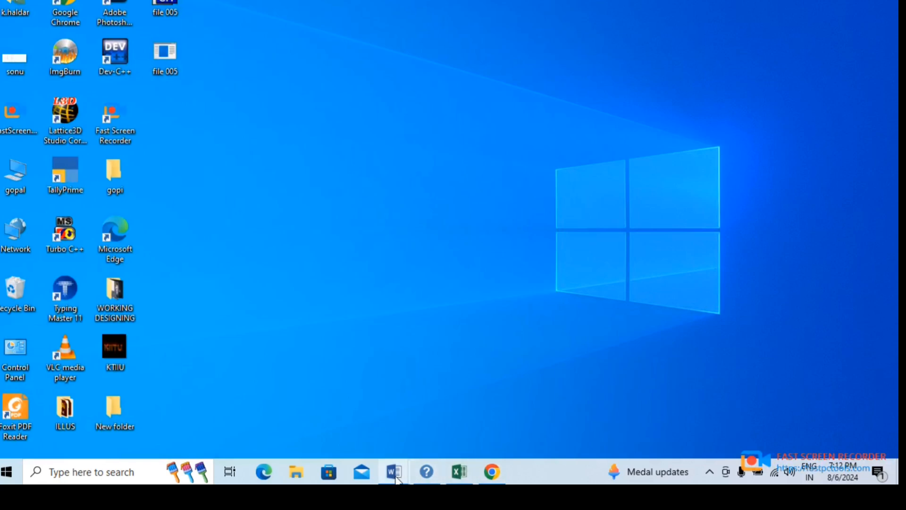
Preview the open Word documents, then view the blank Excel workbook and minimize it
{"action": "mouse_move", "coordinate": [396, 475]}
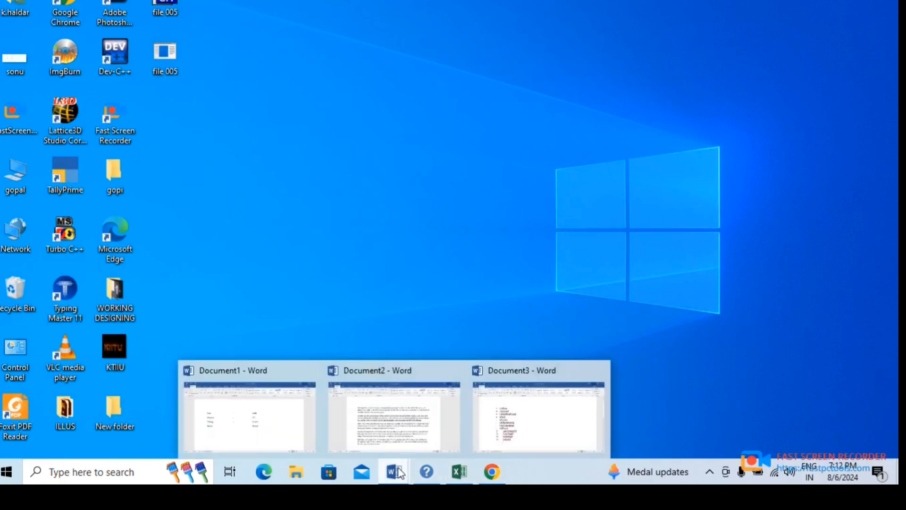
{"action": "left_click", "coordinate": [470, 474]}
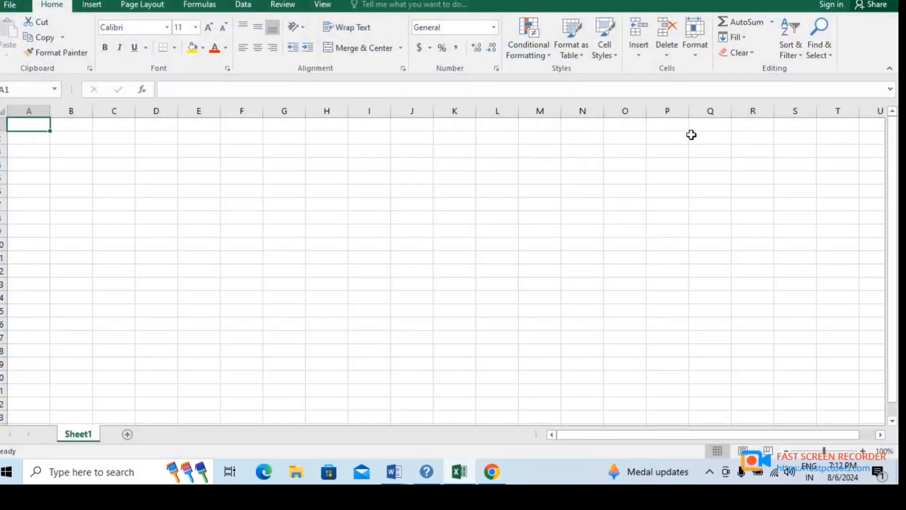
{"action": "left_click", "coordinate": [820, 1]}
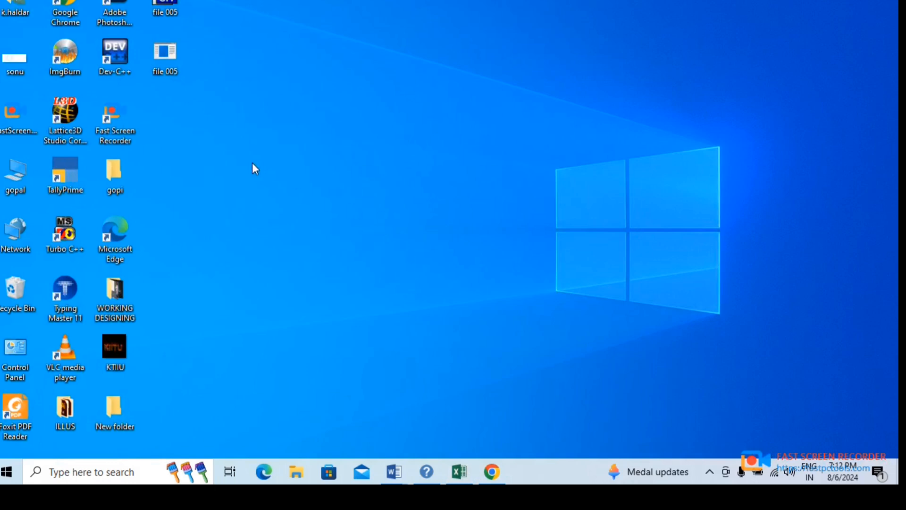
{"action": "right_click", "coordinate": [248, 143]}
{"action": "mouse_move", "coordinate": [348, 283]}
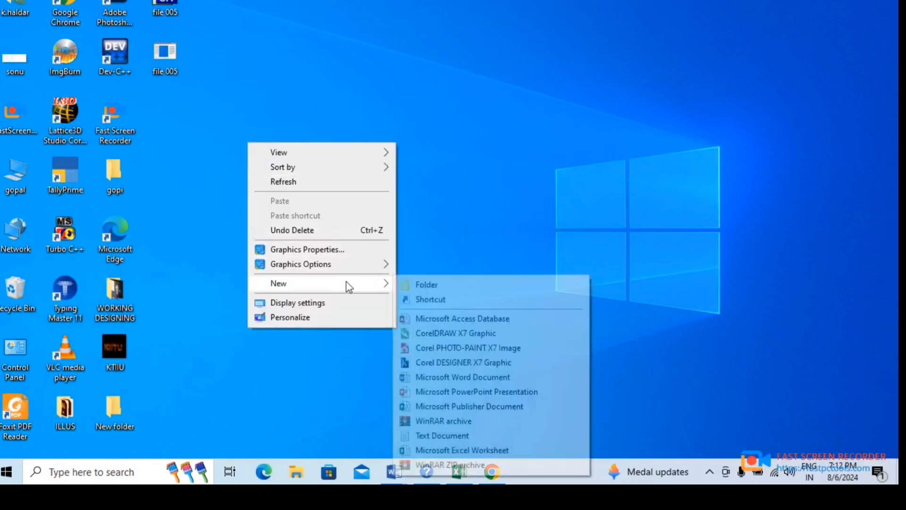
{"action": "left_click", "coordinate": [357, 129]}
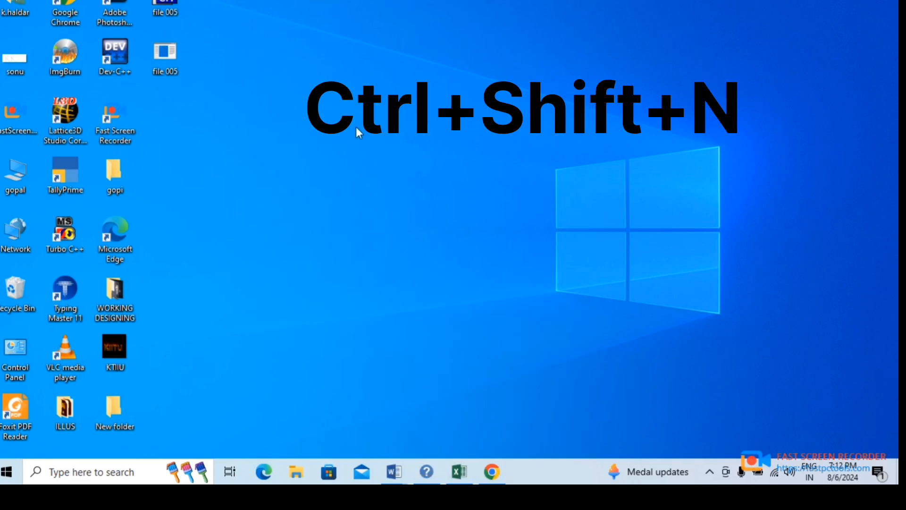
Create a new folder on the desktop, keeping its default name
{"action": "key", "text": "ctrl+shift+n"}
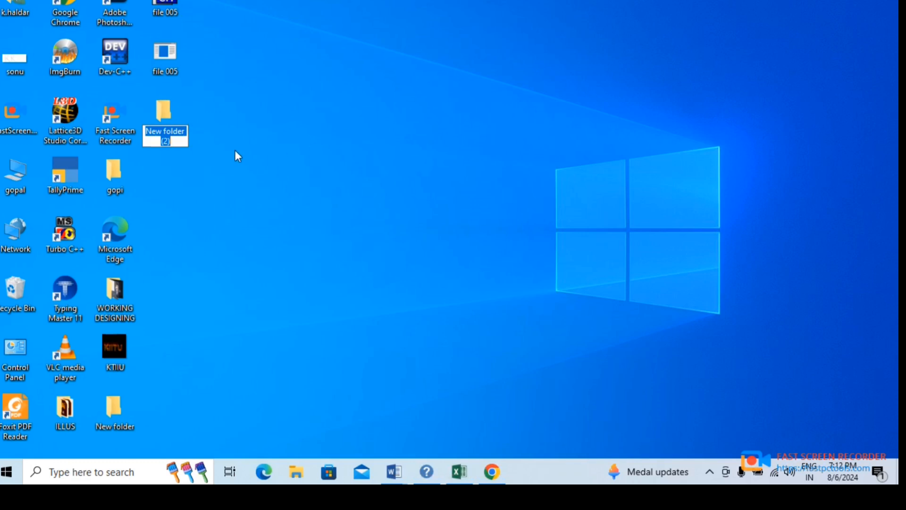
{"action": "key", "text": "Return"}
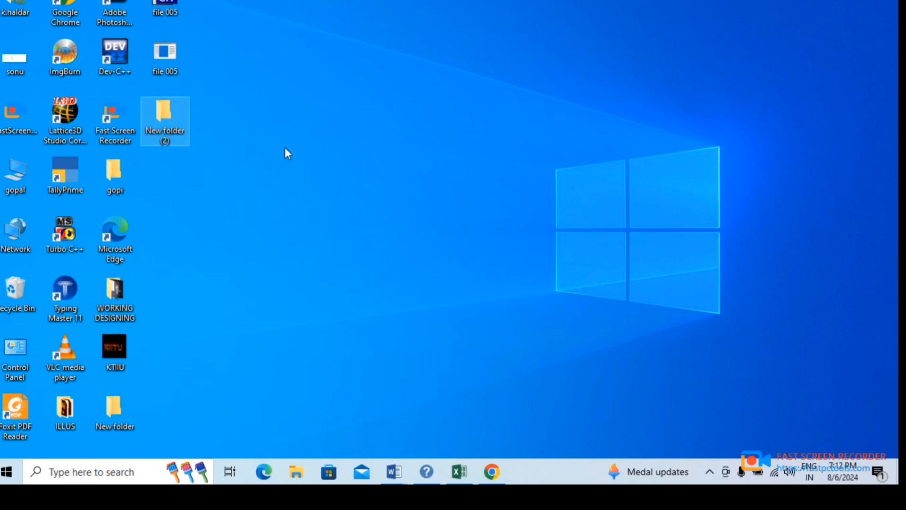
{"action": "left_click", "coordinate": [230, 149]}
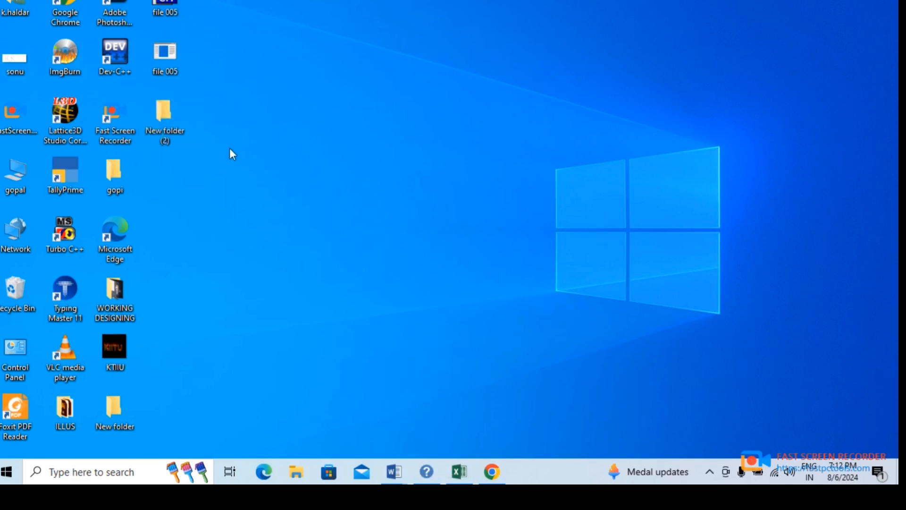
Rename the "New folder (2)" desktop folder to "ok" and leave it selected
{"action": "right_click", "coordinate": [165, 110]}
{"action": "left_click", "coordinate": [202, 402]}
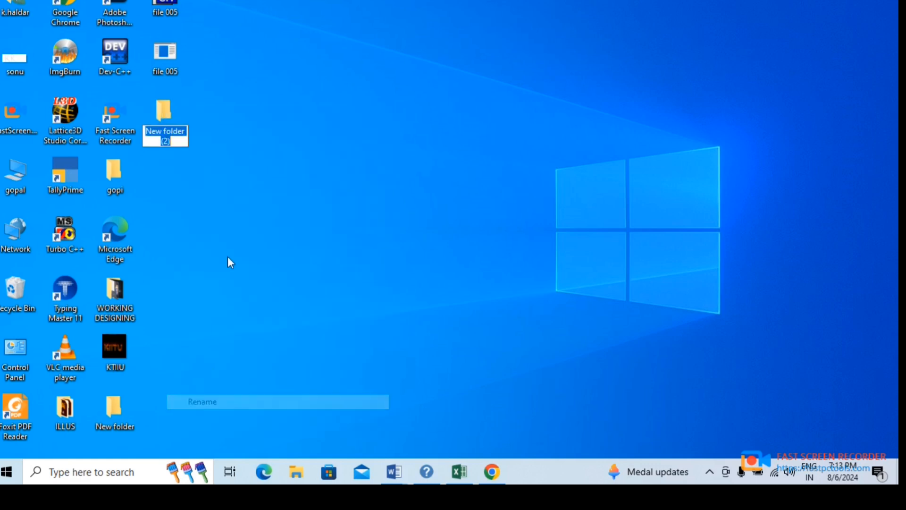
{"action": "type", "text": "o"}
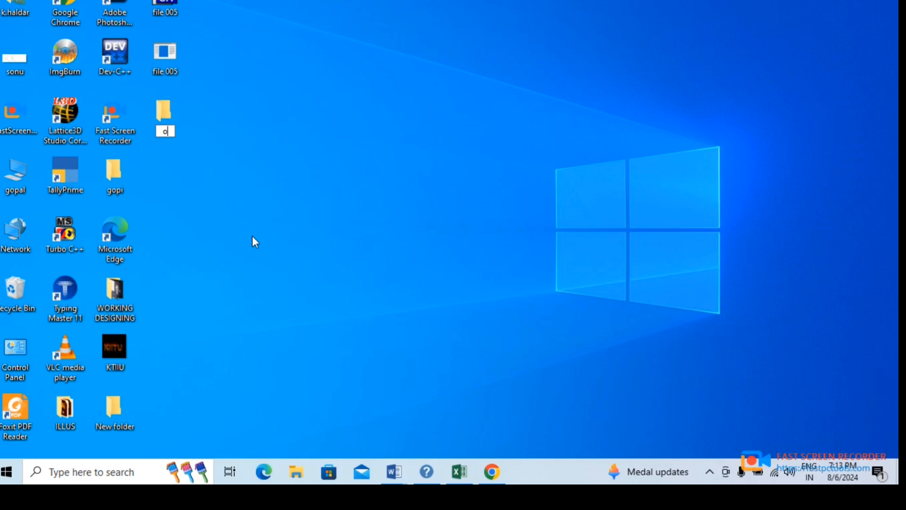
{"action": "type", "text": "k"}
{"action": "key", "text": "Return"}
{"action": "left_click", "coordinate": [172, 61]}
{"action": "left_click", "coordinate": [168, 118]}
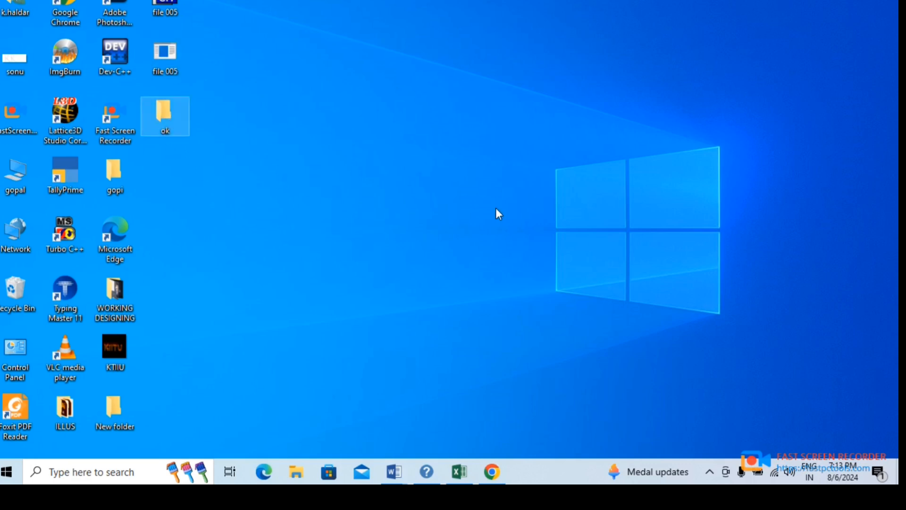
Rename the "ok" desktop folder to "ram"
{"action": "key", "text": "F2"}
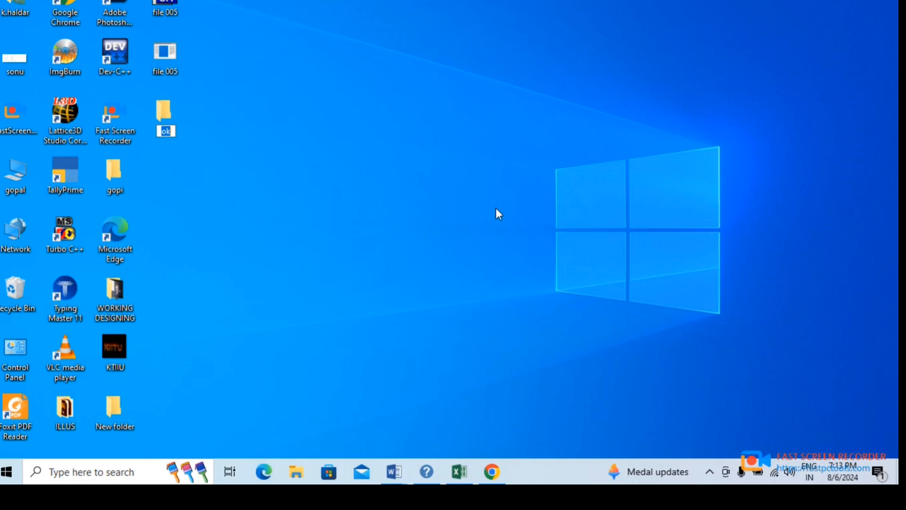
{"action": "type", "text": "ram"}
{"action": "key", "text": "Return"}
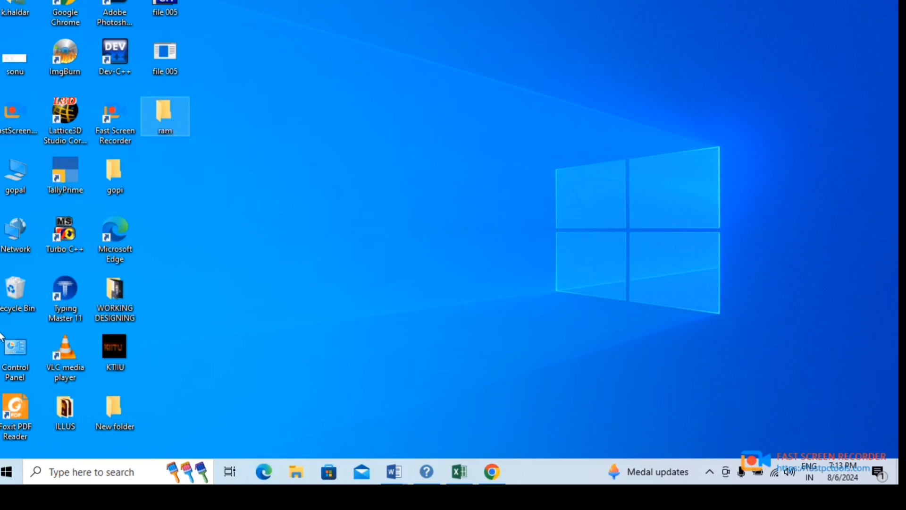
Rename the computer icon on the desktop, which opens the disk drives, to the owner's surname
{"action": "left_click", "coordinate": [16, 173]}
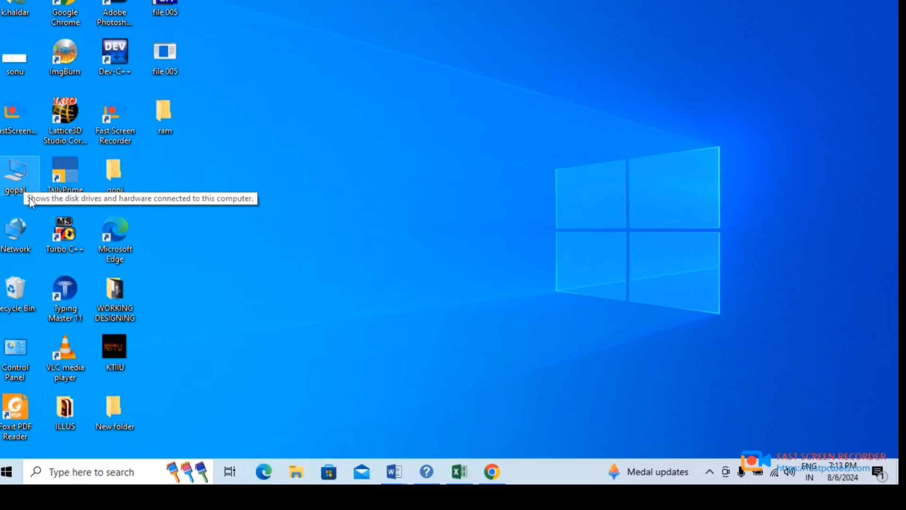
{"action": "key", "text": "F2"}
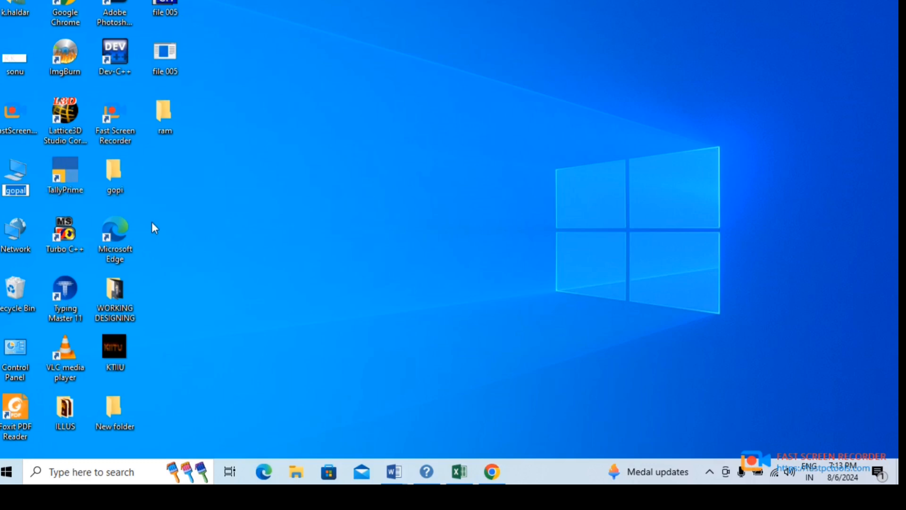
{"action": "type", "text": "haldar"}
{"action": "key", "text": "Return"}
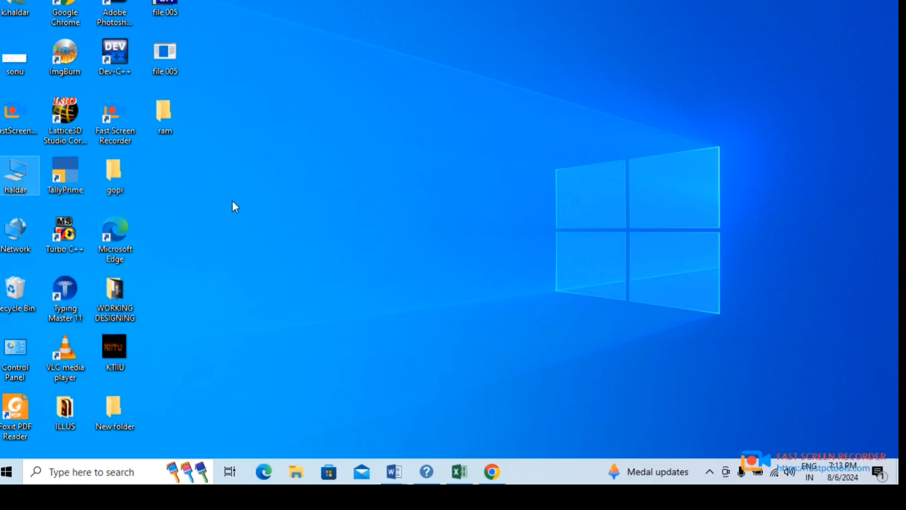
Switch to Document2 in Word, view its print preview and return to the document without printing
{"action": "mouse_move", "coordinate": [394, 472]}
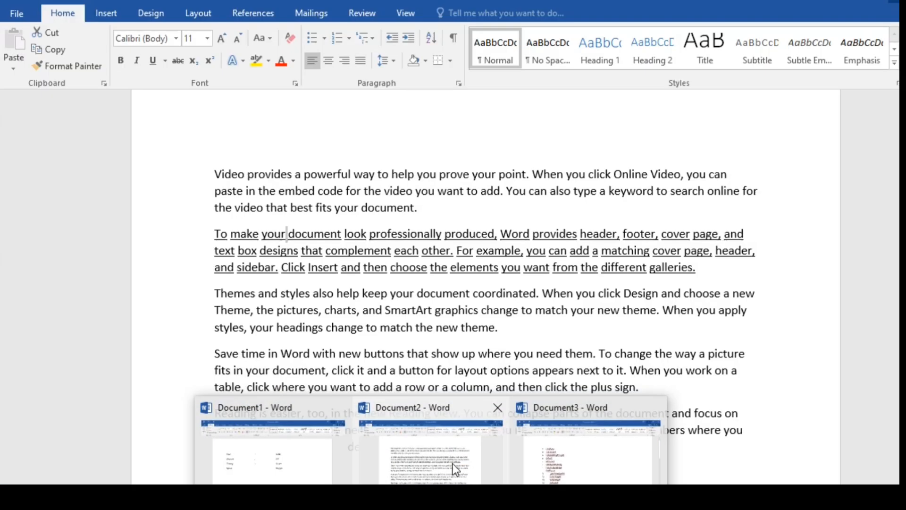
{"action": "left_click", "coordinate": [452, 463]}
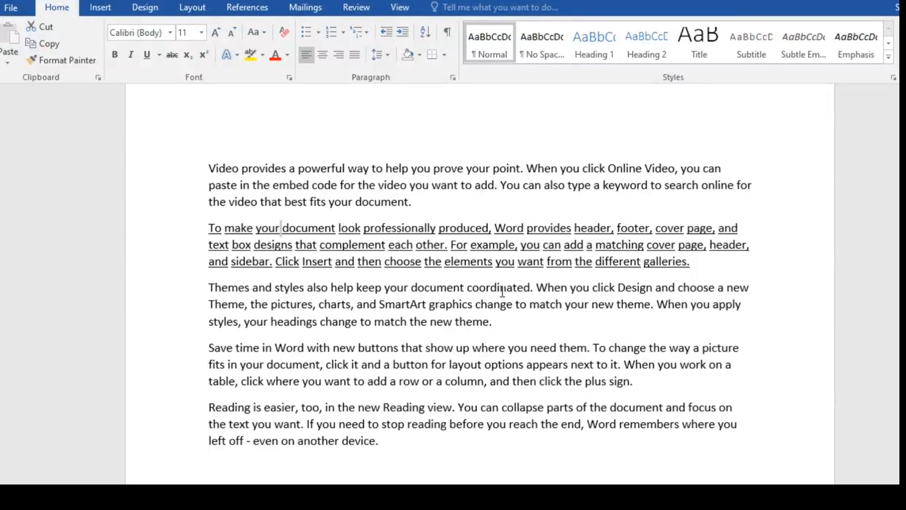
{"action": "scroll", "coordinate": [556, 348], "scroll_direction": "down", "scroll_amount": 10, "text": "ctrl"}
{"action": "scroll", "coordinate": [550, 343], "scroll_direction": "up", "scroll_amount": 2, "text": "ctrl"}
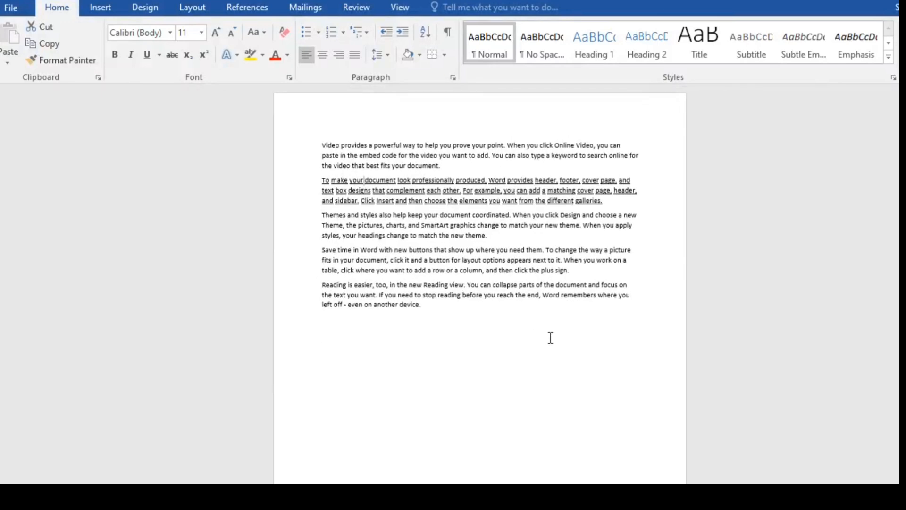
{"action": "key", "text": "ctrl+p"}
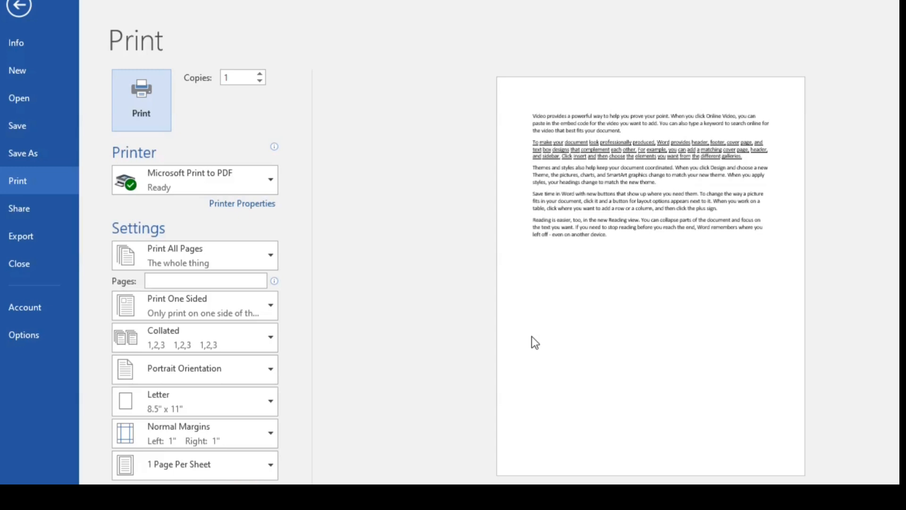
{"action": "key", "text": "Escape"}
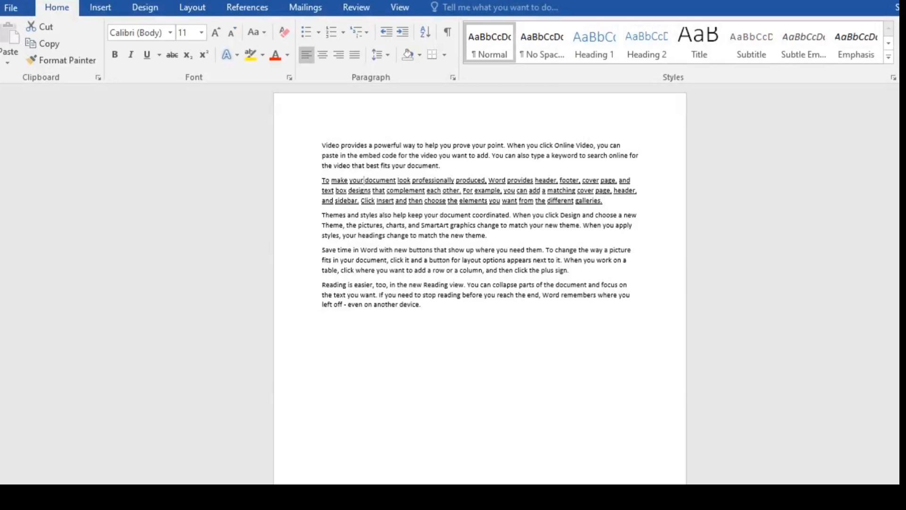
Select the first paragraph, beginning "Video provides a powerful way", and change all its text to uppercase
{"action": "key", "text": "F3"}
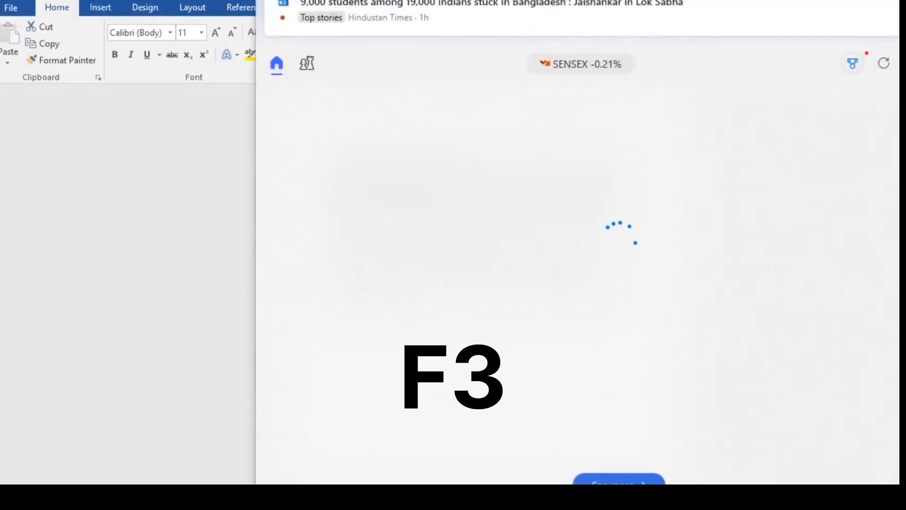
{"action": "scroll", "coordinate": [519, 348], "scroll_direction": "up", "scroll_amount": 3}
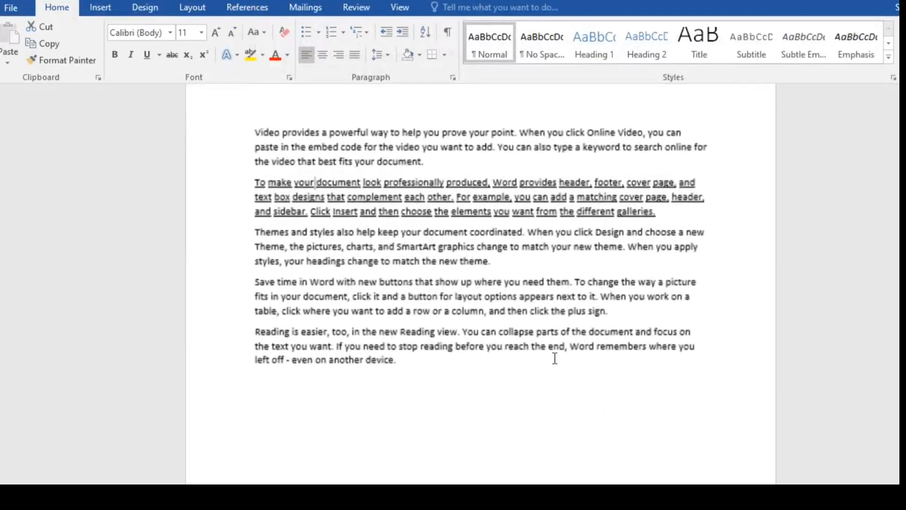
{"action": "left_click_drag", "start_coordinate": [687, 212], "coordinate": [126, 177]}
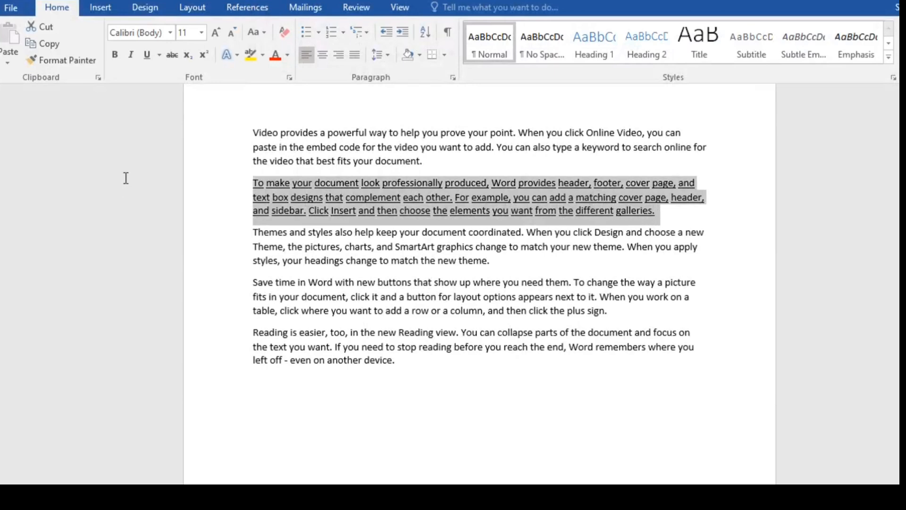
{"action": "scroll", "coordinate": [592, 376], "scroll_direction": "up", "scroll_amount": 3}
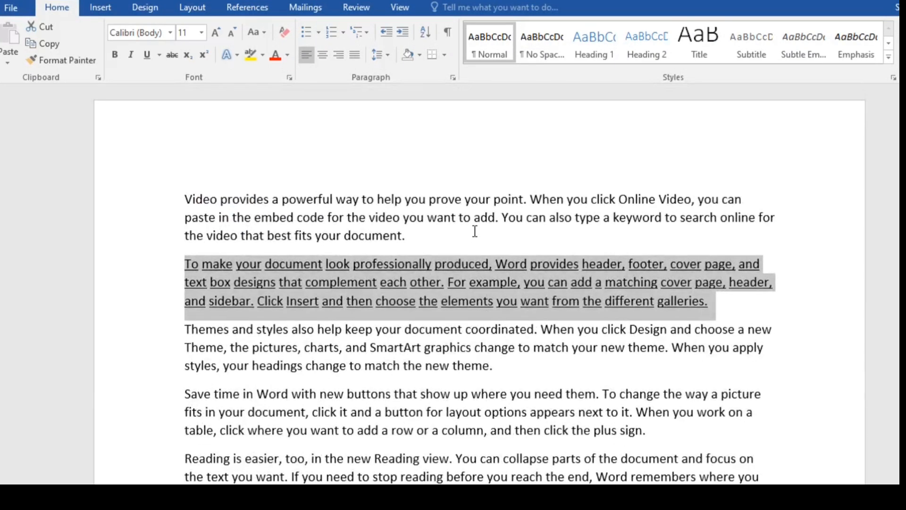
{"action": "left_click_drag", "start_coordinate": [473, 232], "coordinate": [156, 194]}
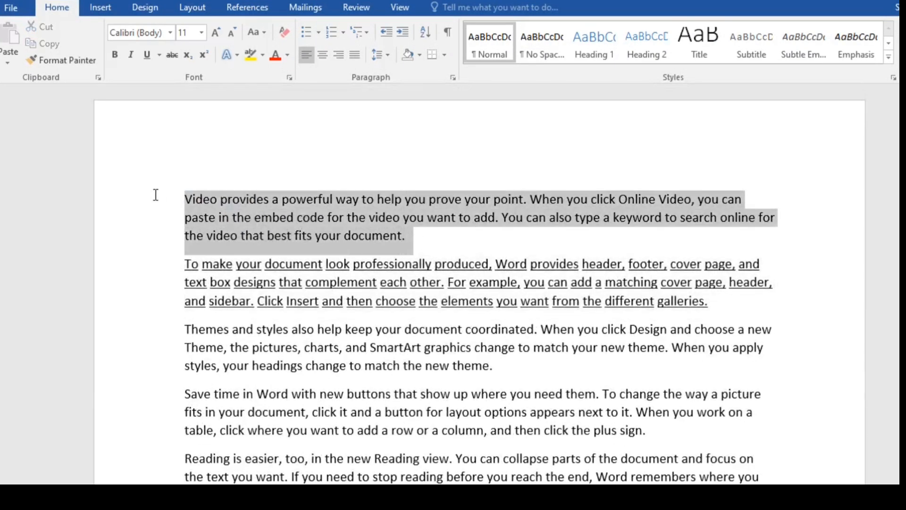
{"action": "left_click", "coordinate": [254, 232]}
{"action": "triple_click", "coordinate": [256, 199]}
{"action": "key", "text": "shift+F3"}
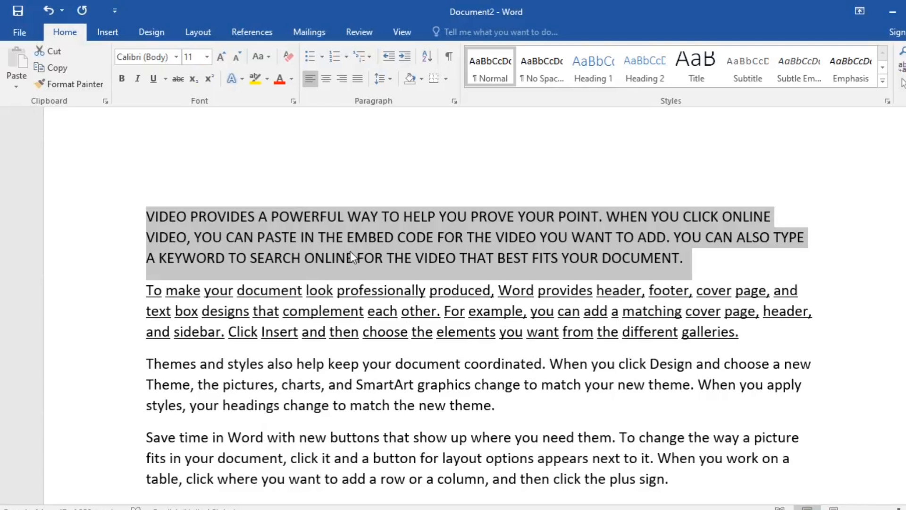
Cycle the selected first paragraph's letter case through lowercase, sentence case and uppercase, finishing in sentence case
{"action": "key", "text": "shift+F3"}
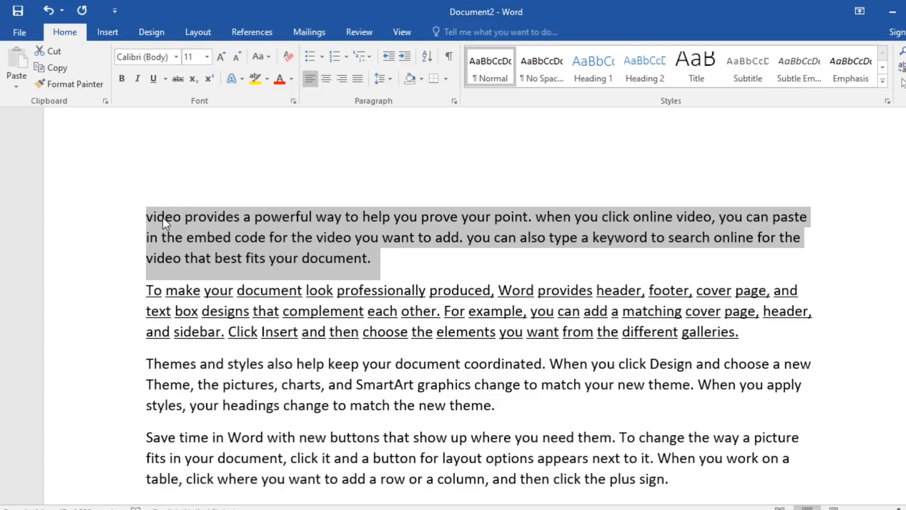
{"action": "key", "text": "shift+F3"}
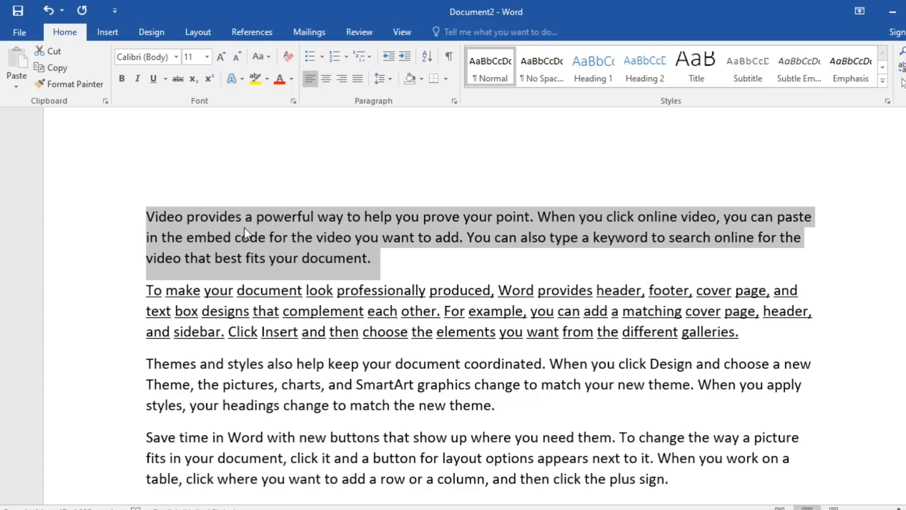
{"action": "key", "text": "shift+F3"}
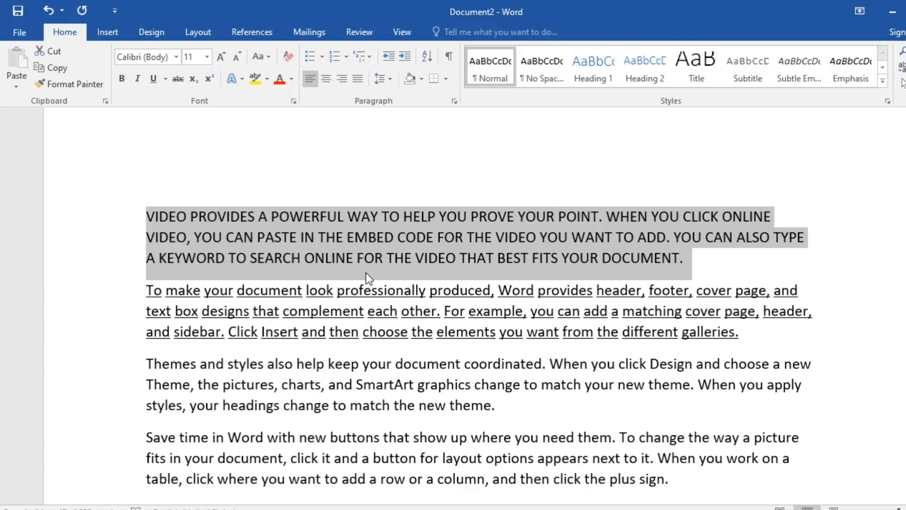
{"action": "key", "text": "shift+F3"}
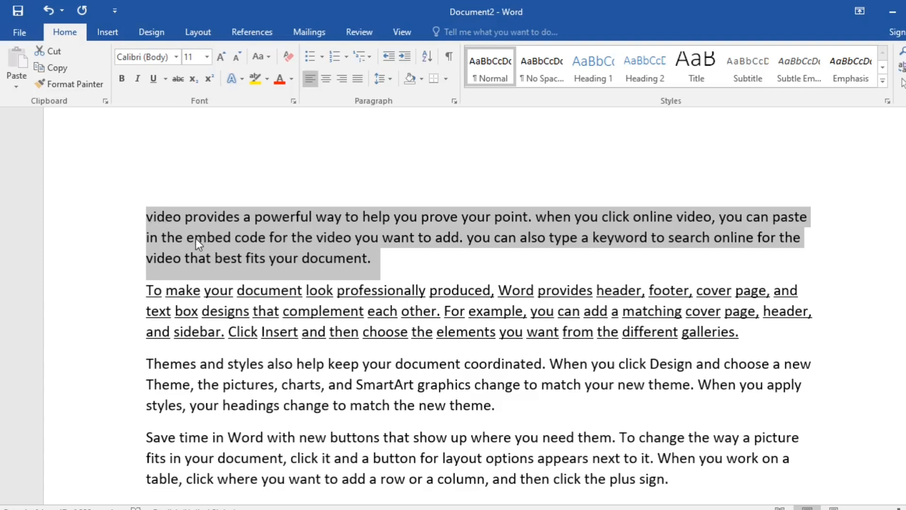
{"action": "key", "text": "shift+F3"}
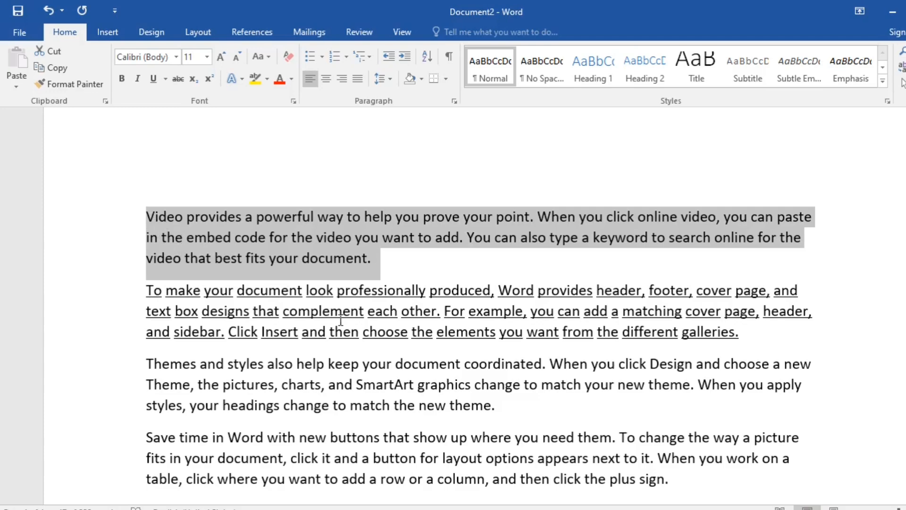
Deselect the paragraph, view the document's Info page and return to the text
{"action": "key", "text": "F4"}
{"action": "left_click", "coordinate": [632, 309]}
{"action": "scroll", "coordinate": [616, 324], "scroll_direction": "down", "scroll_amount": 4}
{"action": "scroll", "coordinate": [612, 333], "scroll_direction": "down", "scroll_amount": 2}
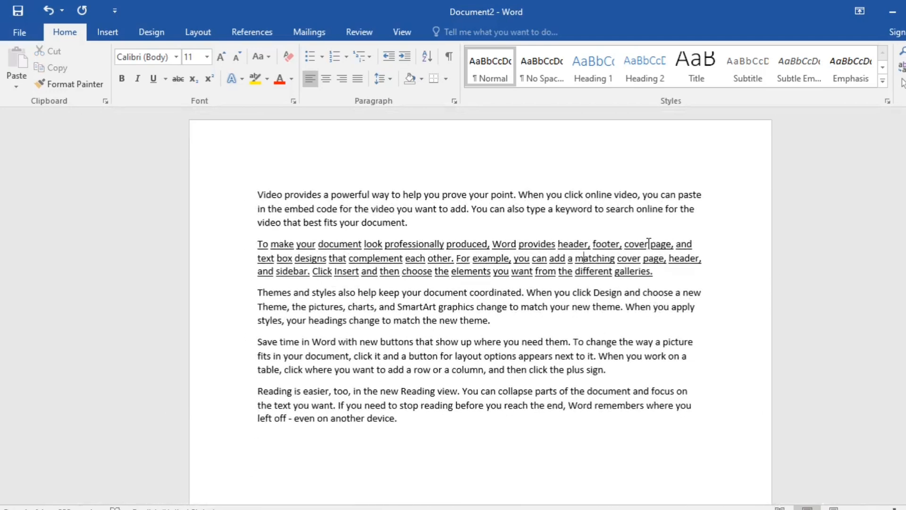
{"action": "left_click", "coordinate": [19, 32]}
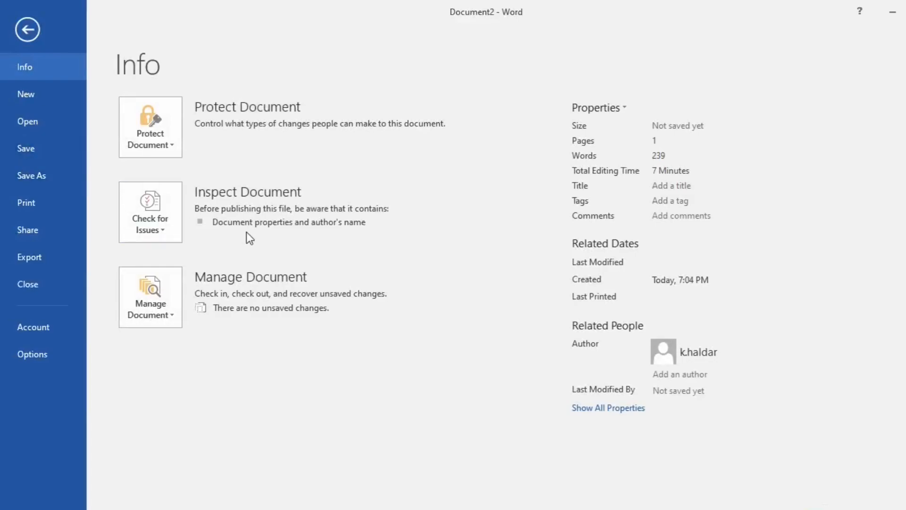
{"action": "key", "text": "Escape"}
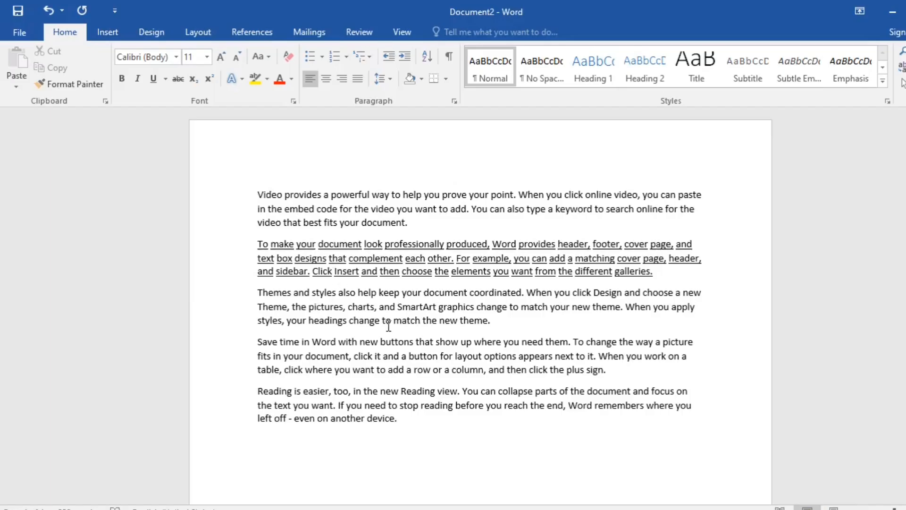
Save the document to the Desktop as a Word Document named "gk"
{"action": "key", "text": "F12"}
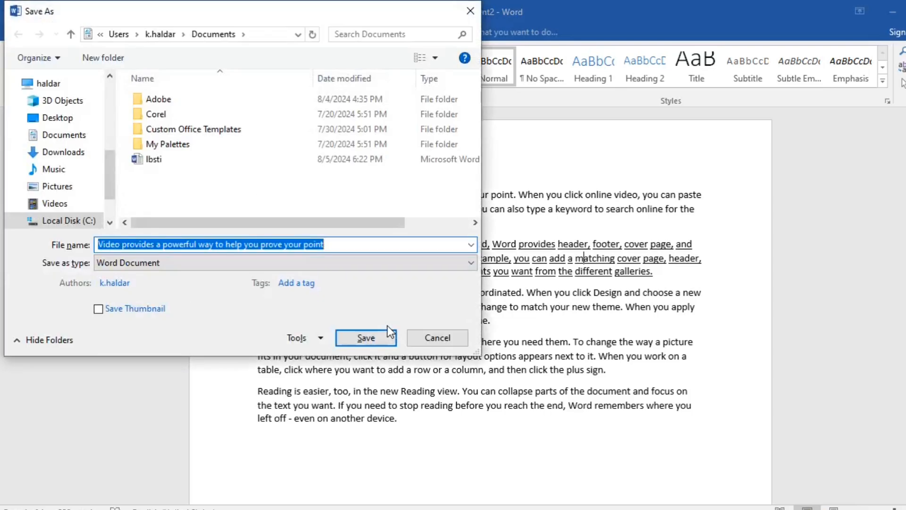
{"action": "type", "text": "gk"}
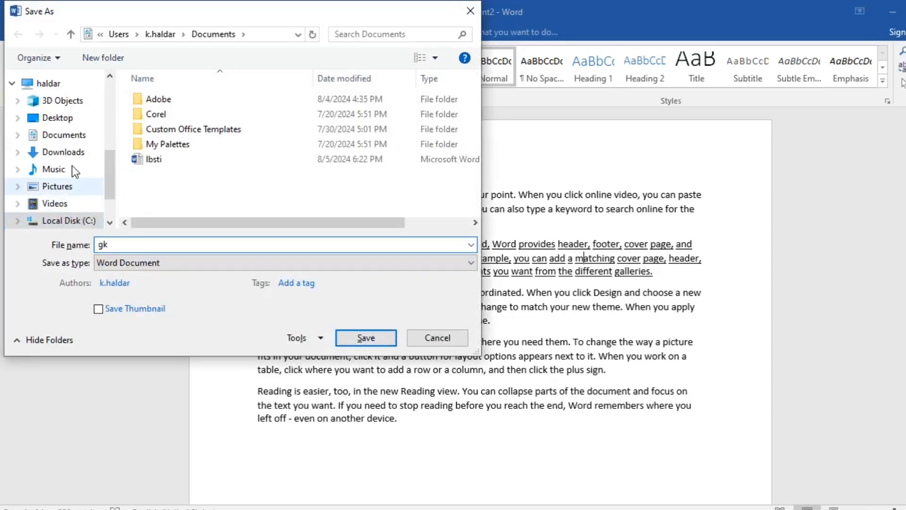
{"action": "left_click", "coordinate": [70, 119]}
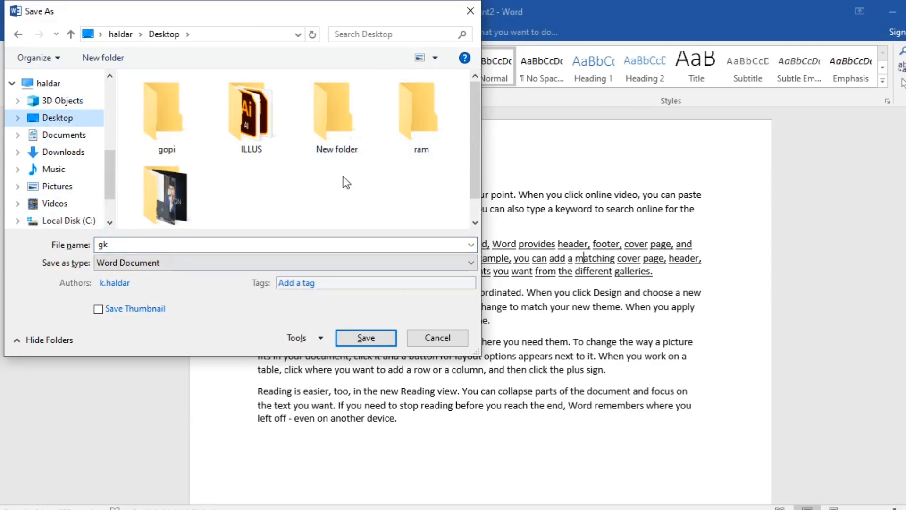
{"action": "left_click_drag", "start_coordinate": [325, 8], "coordinate": [458, 92]}
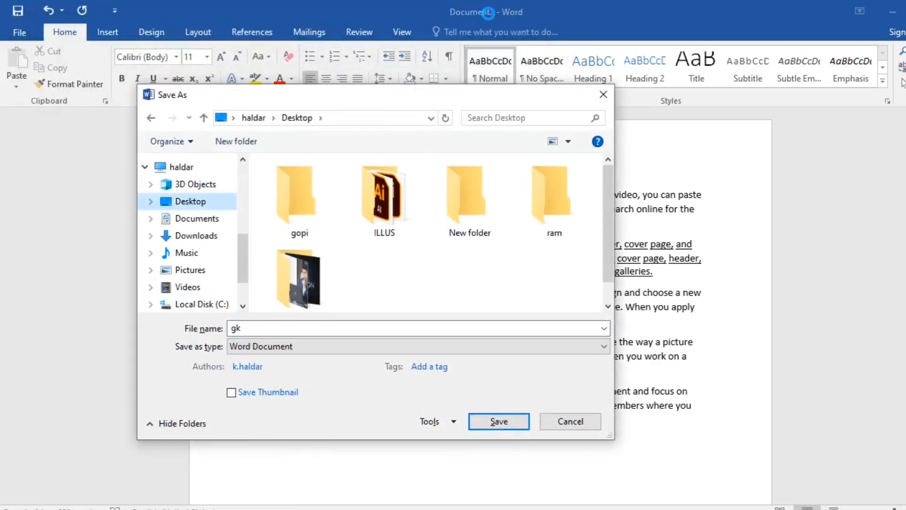
{"action": "left_click", "coordinate": [497, 421]}
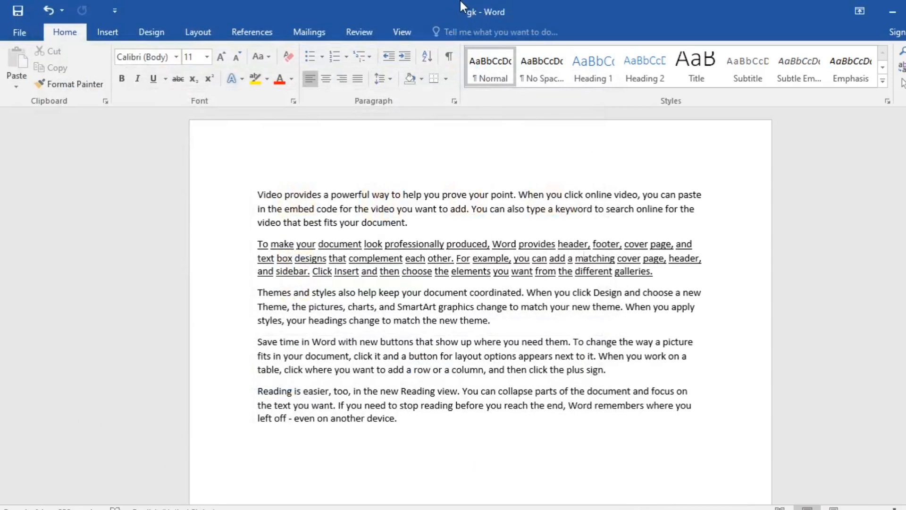
Check the saved gk file on the desktop, then bring back the gk document and close it
{"action": "left_click", "coordinate": [892, 11]}
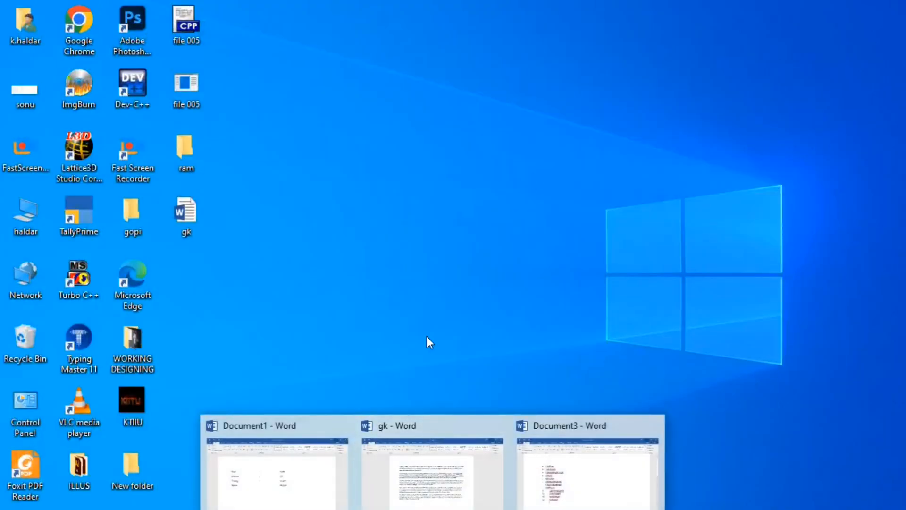
{"action": "left_click", "coordinate": [457, 471]}
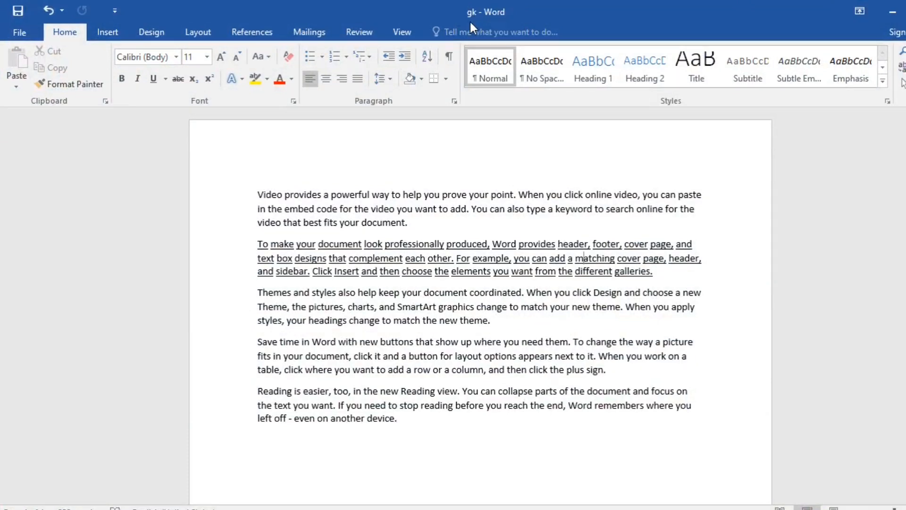
{"action": "key", "text": "super+d"}
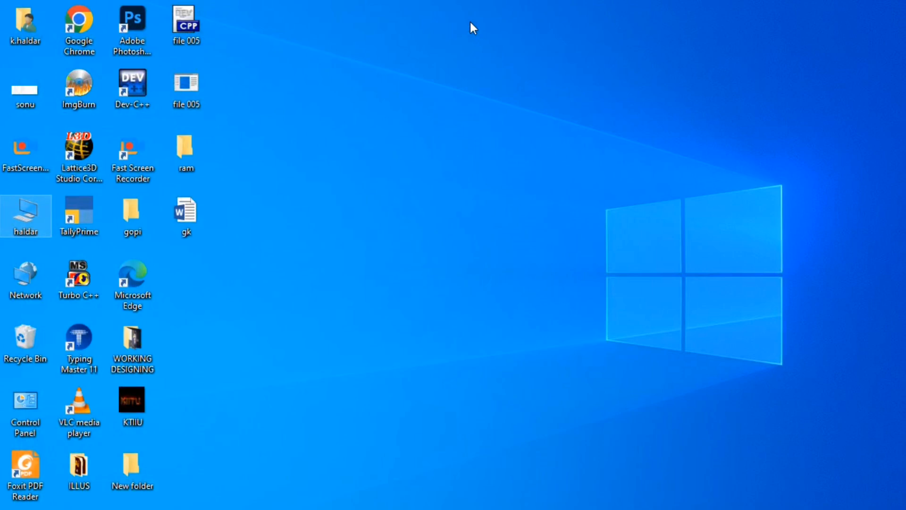
Bring up Document3 in Word, then minimize it and switch to the blank Book1 workbook in Excel
{"action": "mouse_move", "coordinate": [448, 507]}
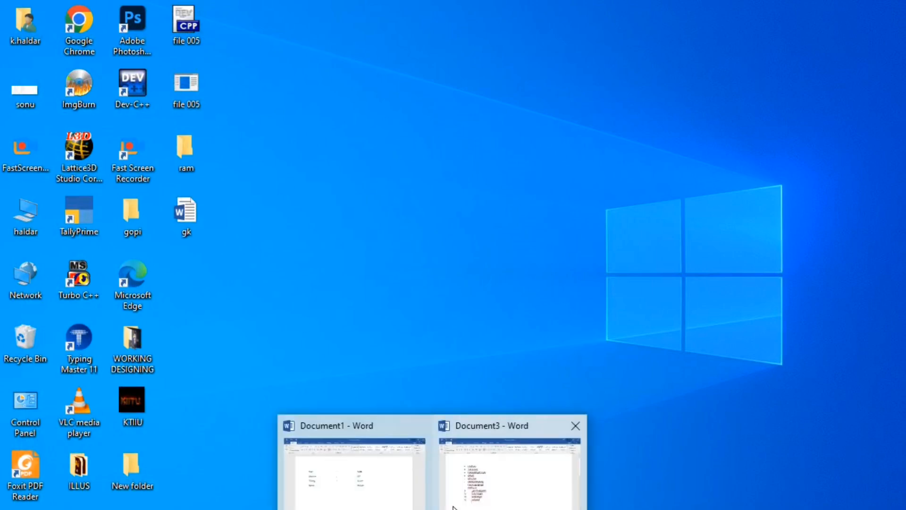
{"action": "left_click", "coordinate": [494, 481]}
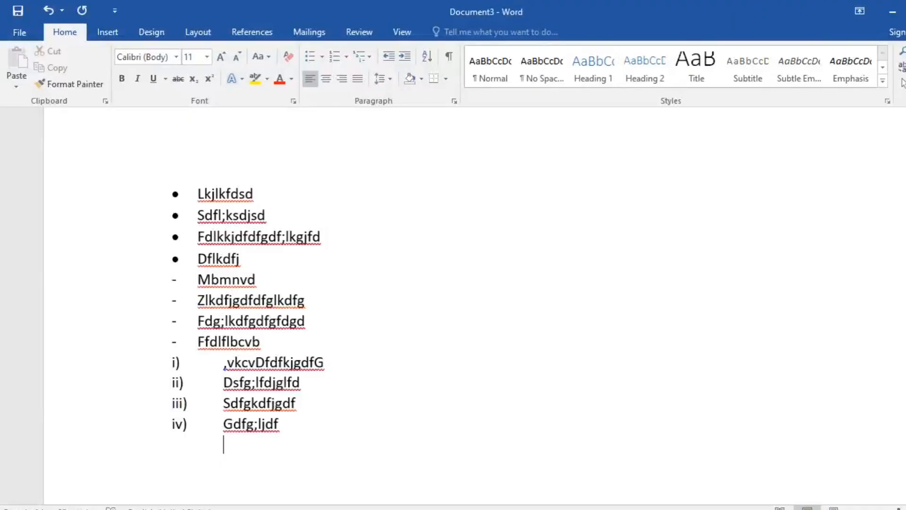
{"action": "left_click", "coordinate": [892, 12]}
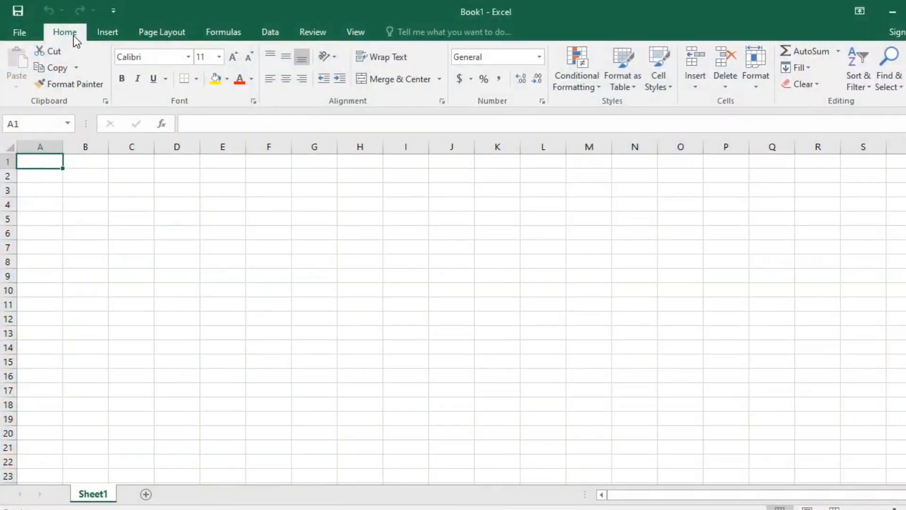
Try to open the recent rkdone workbook, then open the recent workbook in Downloads dated 7/30/2024 4:10 PM
{"action": "left_click", "coordinate": [19, 32]}
{"action": "left_click", "coordinate": [420, 147]}
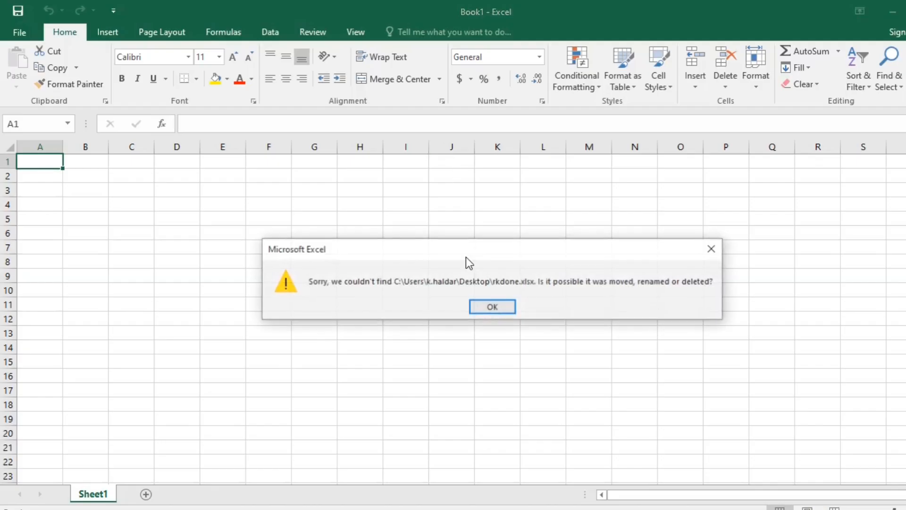
{"action": "left_click", "coordinate": [491, 306]}
{"action": "left_click", "coordinate": [21, 33]}
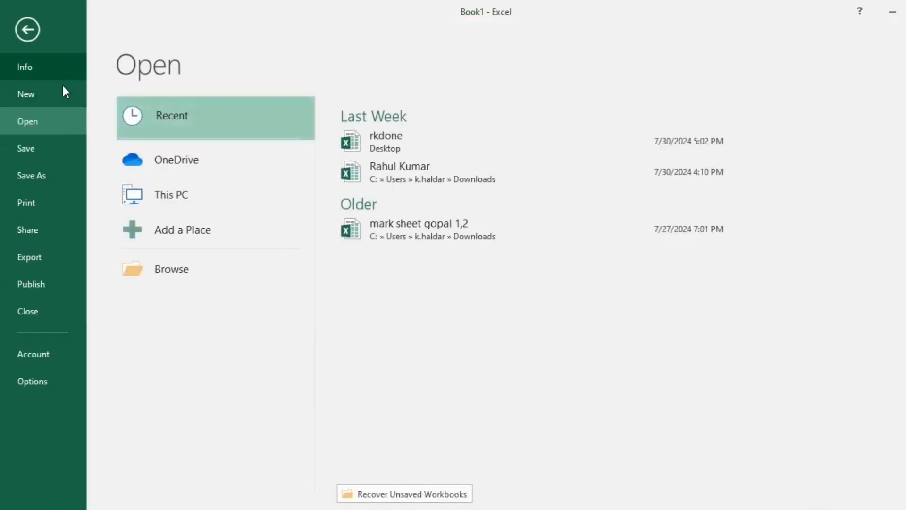
{"action": "left_click", "coordinate": [421, 171]}
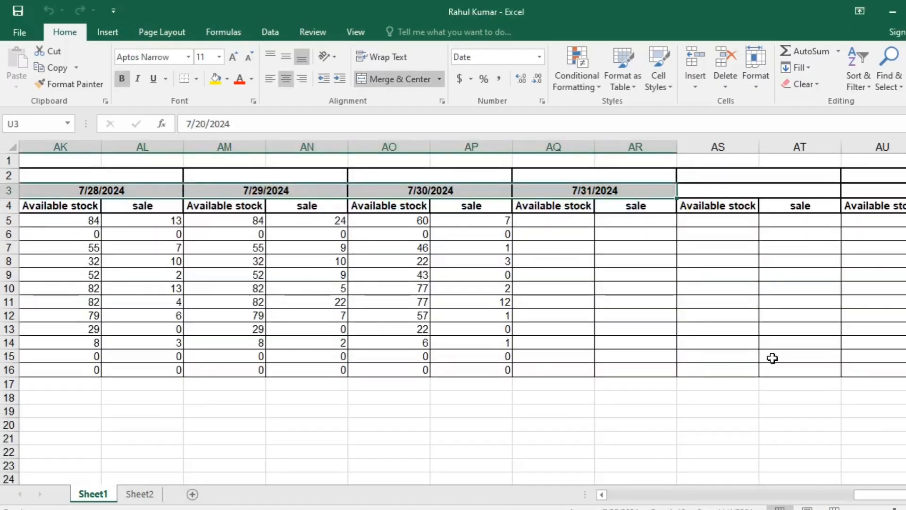
Close the opened sales workbook and the blank Book1 workbook, then exit Excel
{"action": "key", "text": "ctrl+w"}
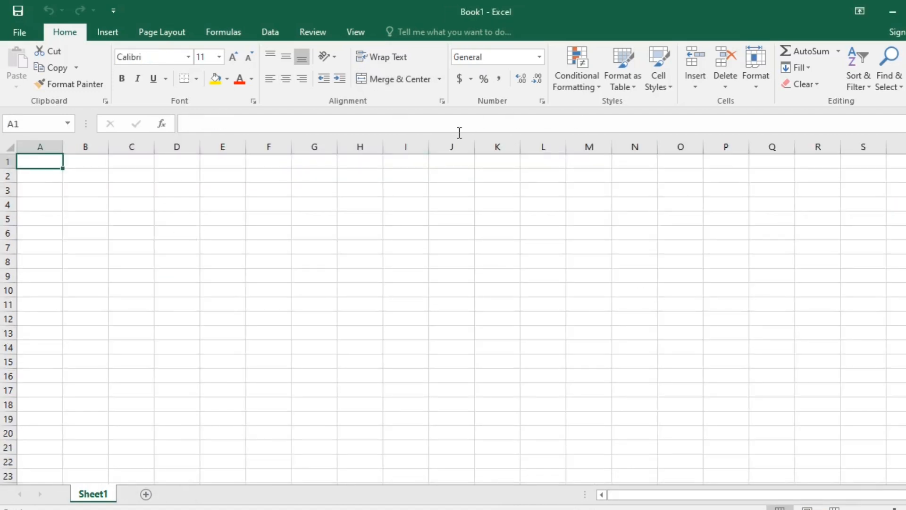
{"action": "key", "text": "ctrl+w"}
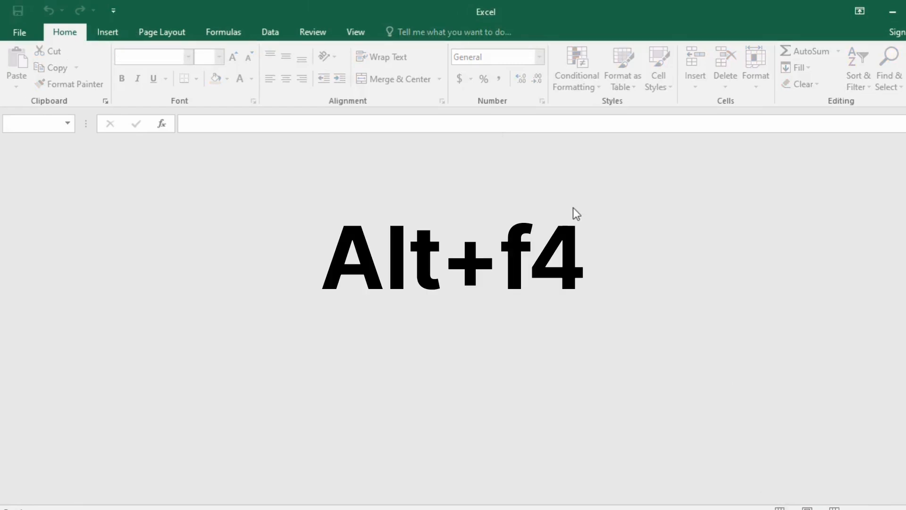
{"action": "key", "text": "alt+F4"}
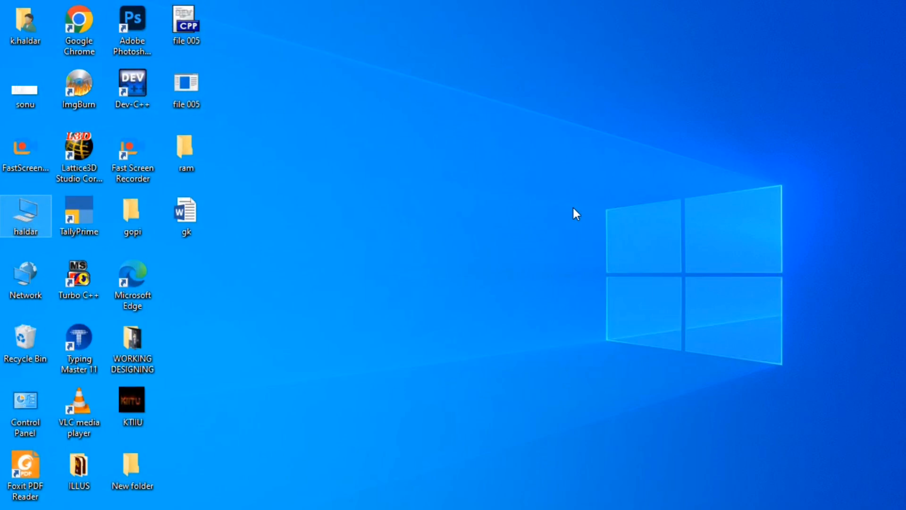
Bring up the Shut Down Windows dialog from the desktop and dismiss it without choosing an action
{"action": "key", "text": "alt+F4"}
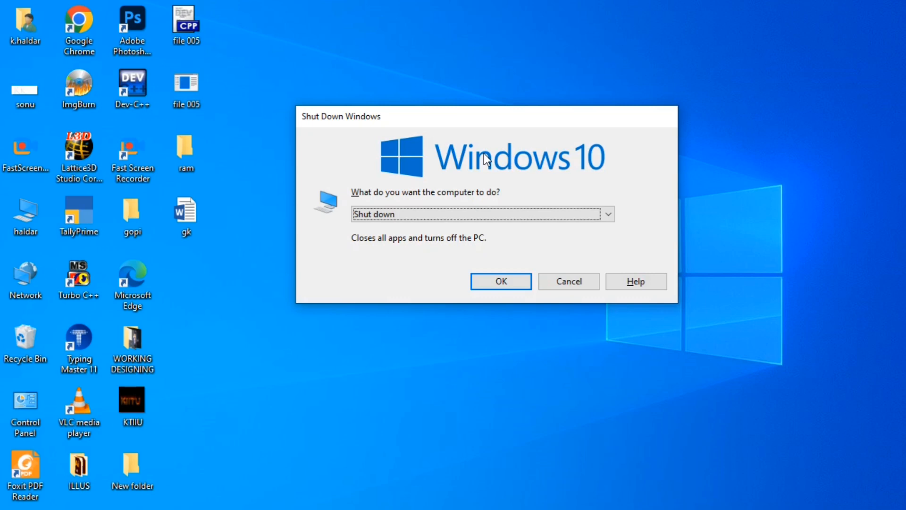
{"action": "key", "text": "Escape"}
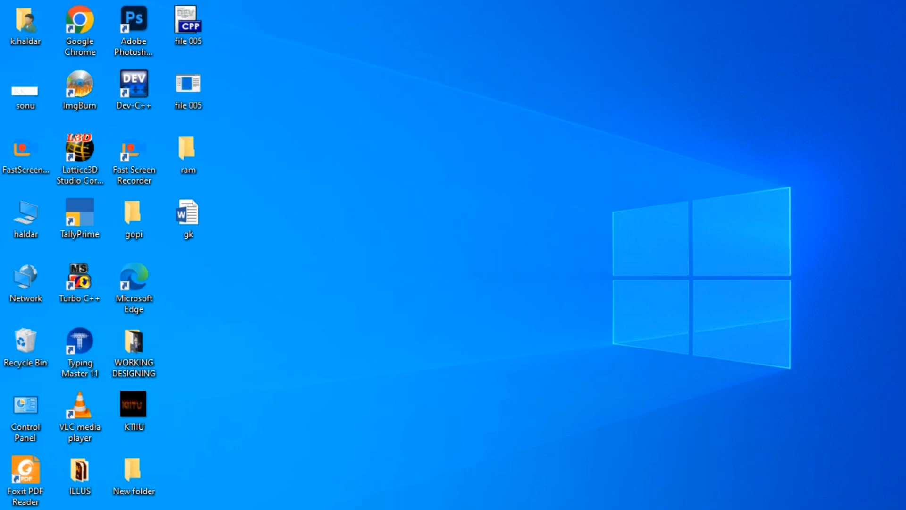
{"action": "mouse_move", "coordinate": [508, 509]}
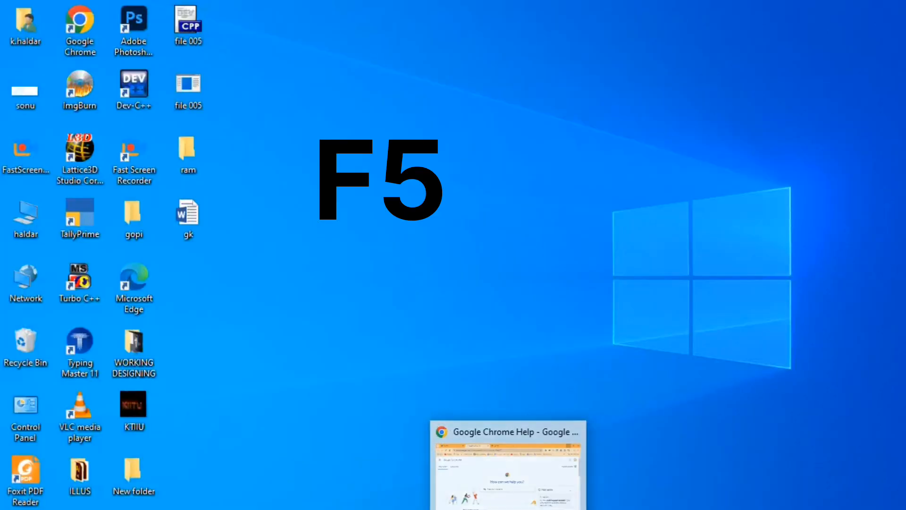
Refresh the desktop several times
{"action": "right_click", "coordinate": [388, 147]}
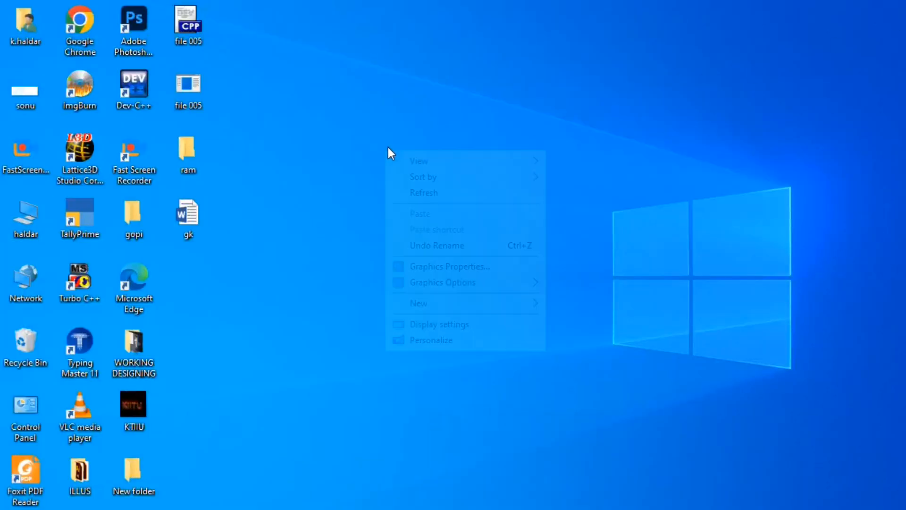
{"action": "left_click", "coordinate": [440, 193]}
{"action": "right_click", "coordinate": [312, 122]}
{"action": "left_click", "coordinate": [415, 162]}
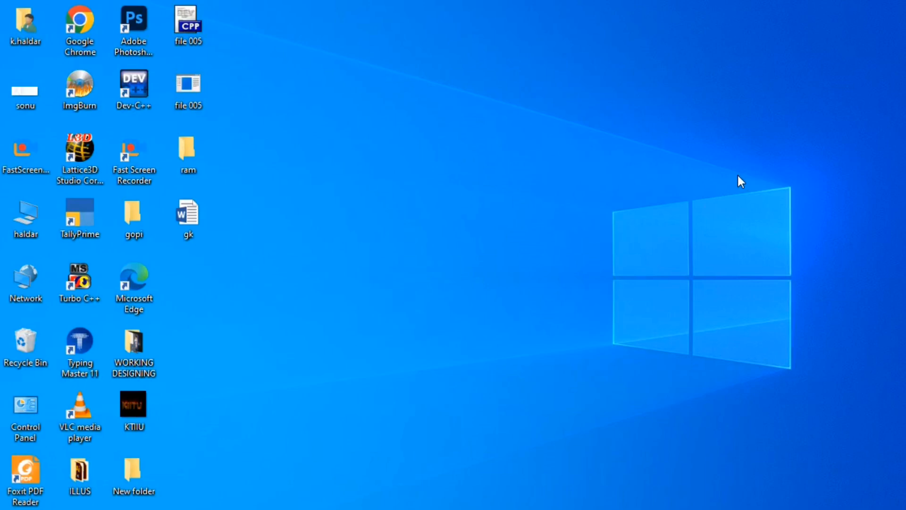
{"action": "key", "text": "F5"}
Select both file 005 items, ram and gk on the desktop, then cycle keyboard focus through the taskbar areas and back to the icons
{"action": "key", "text": "F6"}
{"action": "left_click_drag", "start_coordinate": [163, 14], "coordinate": [258, 487]}
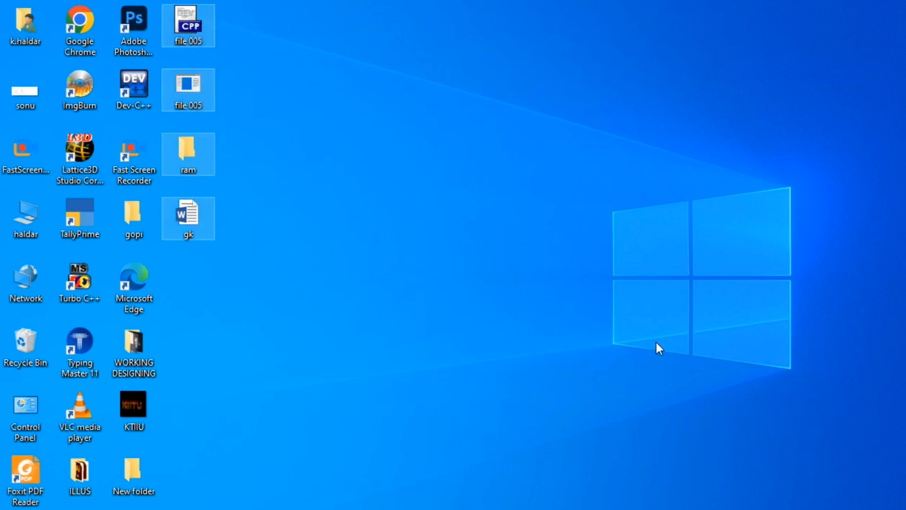
{"action": "key", "text": "Tab"}
{"action": "key", "text": "Tab"}
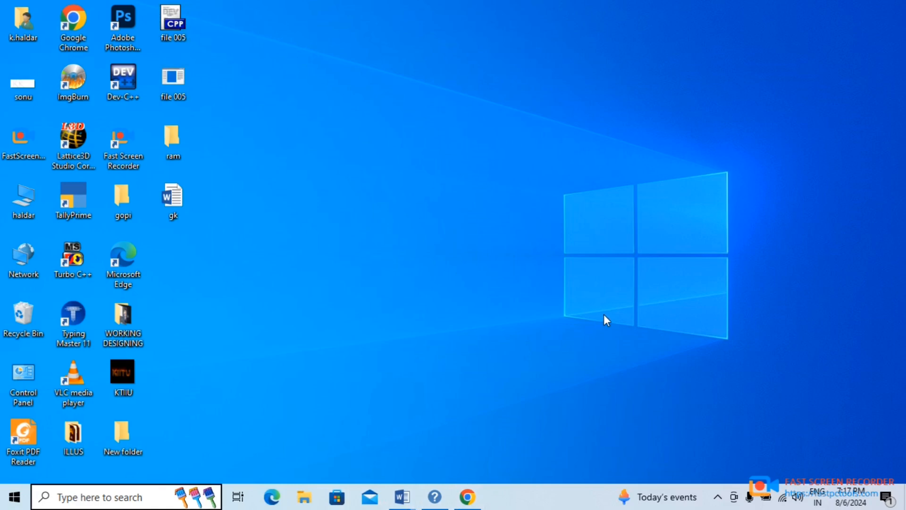
{"action": "key", "text": "Tab"}
{"action": "key", "text": "Tab"}
{"action": "key", "text": "Tab"}
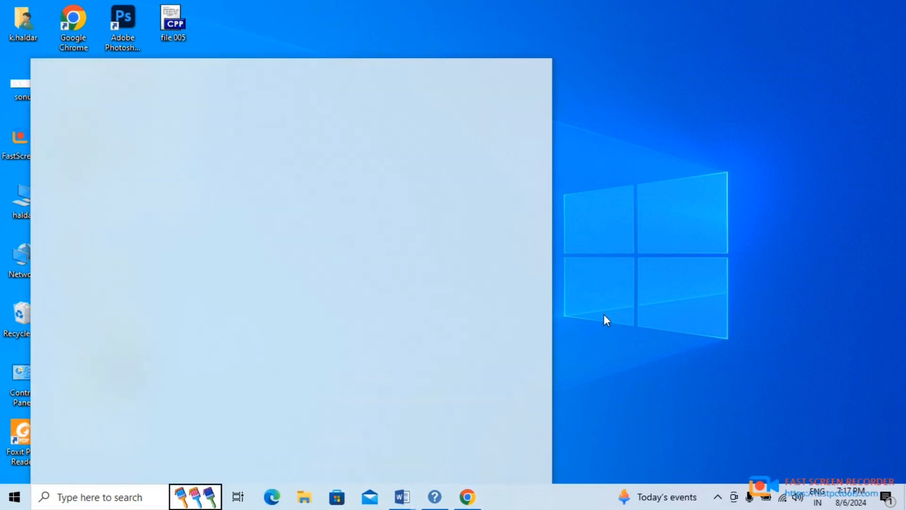
{"action": "key", "text": "Tab"}
{"action": "key", "text": "Tab"}
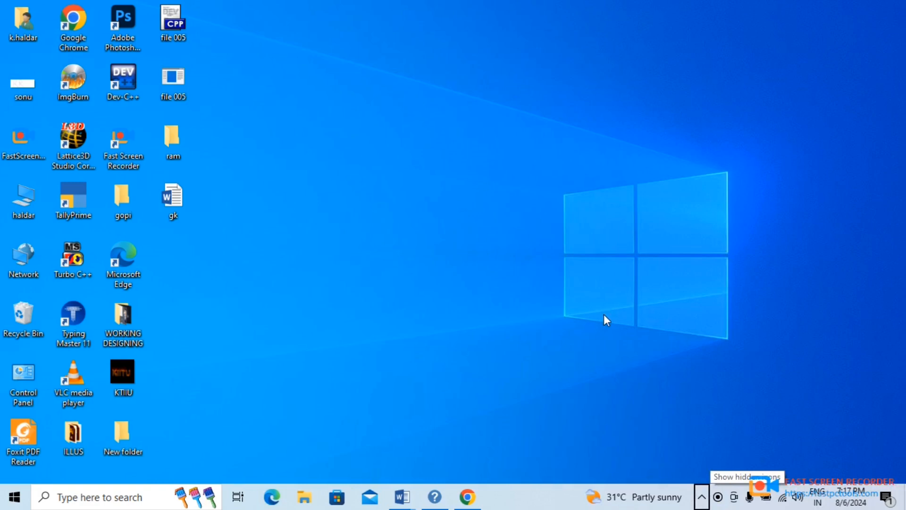
{"action": "key", "text": "Tab"}
{"action": "key", "text": "Tab"}
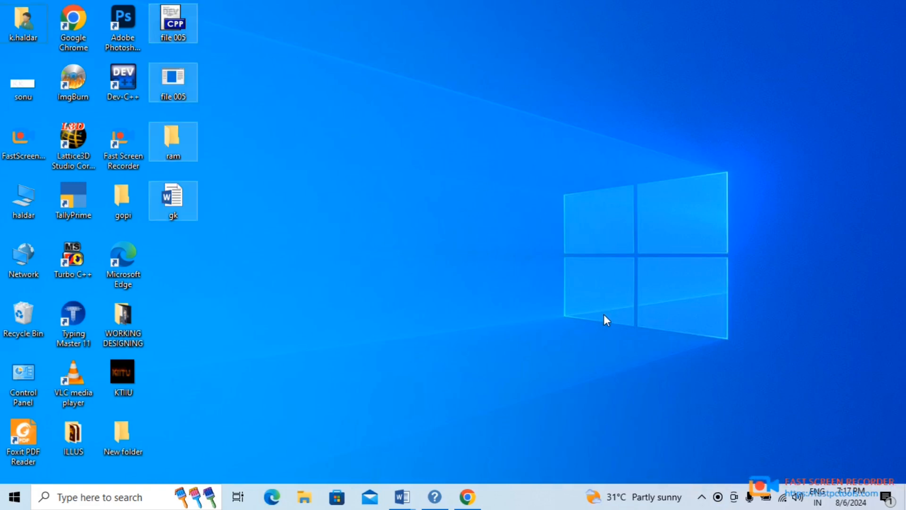
Move the selection through the first column of desktop icons to FastScreenRecorder_fpt
{"action": "key", "text": "Down"}
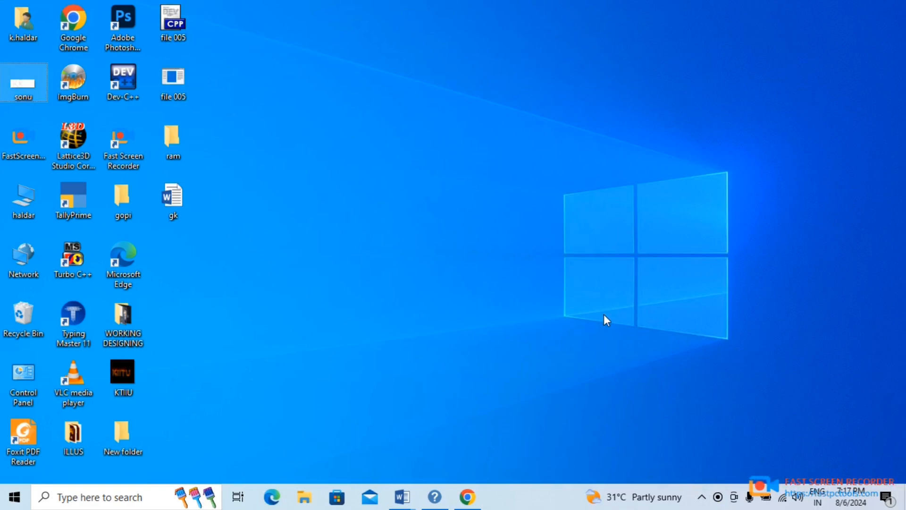
{"action": "key", "text": "Up"}
{"action": "key", "text": "Down"}
{"action": "key", "text": "Down"}
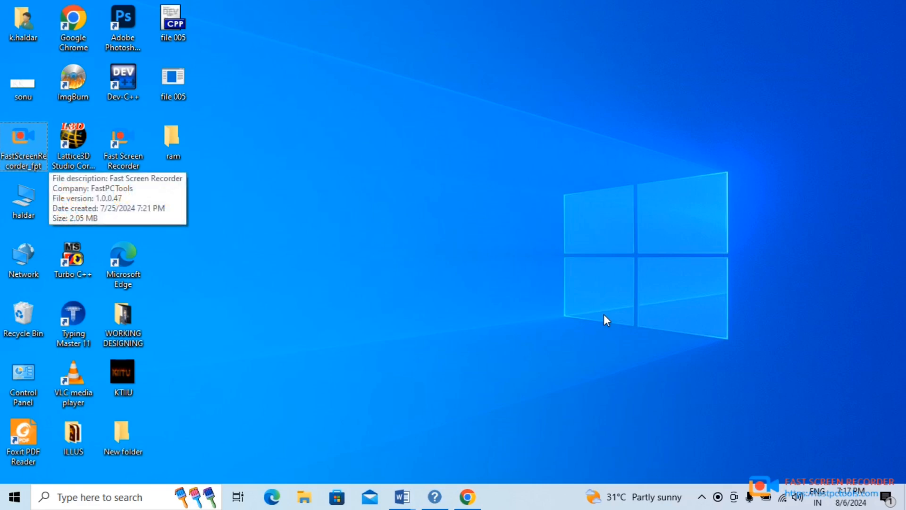
Cycle keyboard focus repeatedly between the desktop and the taskbar areas, including Task View and Start
{"action": "key", "text": "Tab"}
{"action": "key", "text": "Tab"}
{"action": "key", "text": "Tab"}
{"action": "key", "text": "Tab"}
{"action": "key", "text": "Tab"}
{"action": "key", "text": "Tab"}
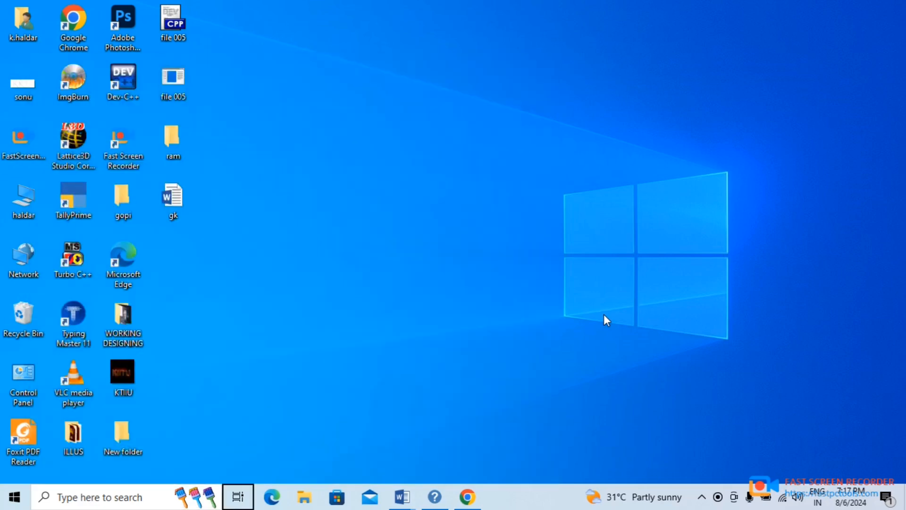
{"action": "key", "text": "Tab"}
{"action": "key", "text": "Tab"}
{"action": "key", "text": "Tab"}
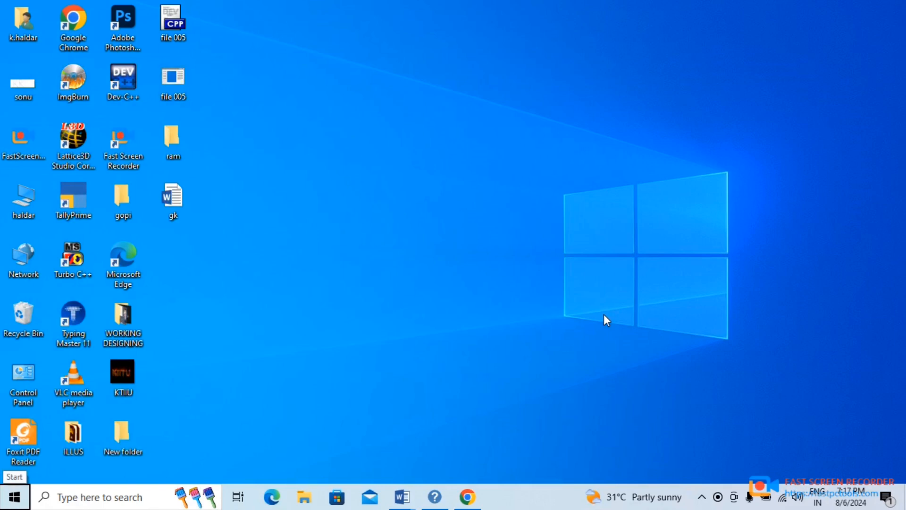
{"action": "key", "text": "Tab"}
{"action": "key", "text": "Tab"}
{"action": "key", "text": "Tab"}
{"action": "key", "text": "Tab"}
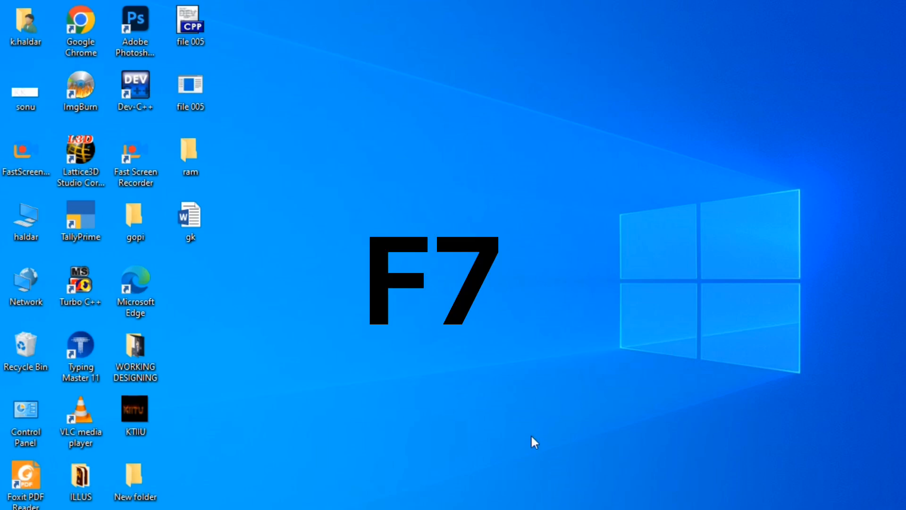
Switch to Document3 in Word and create a new blank document
{"action": "mouse_move", "coordinate": [442, 509]}
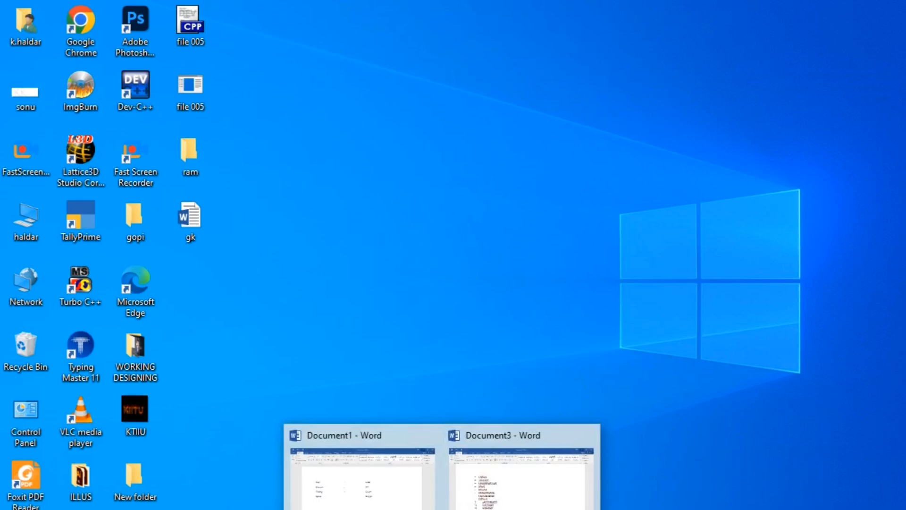
{"action": "left_click", "coordinate": [491, 495]}
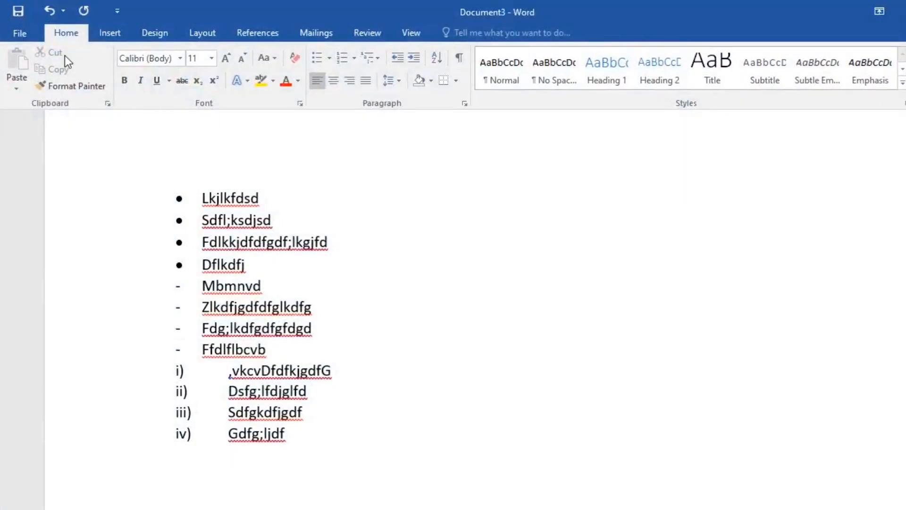
{"action": "left_click", "coordinate": [30, 33]}
{"action": "left_click", "coordinate": [28, 121]}
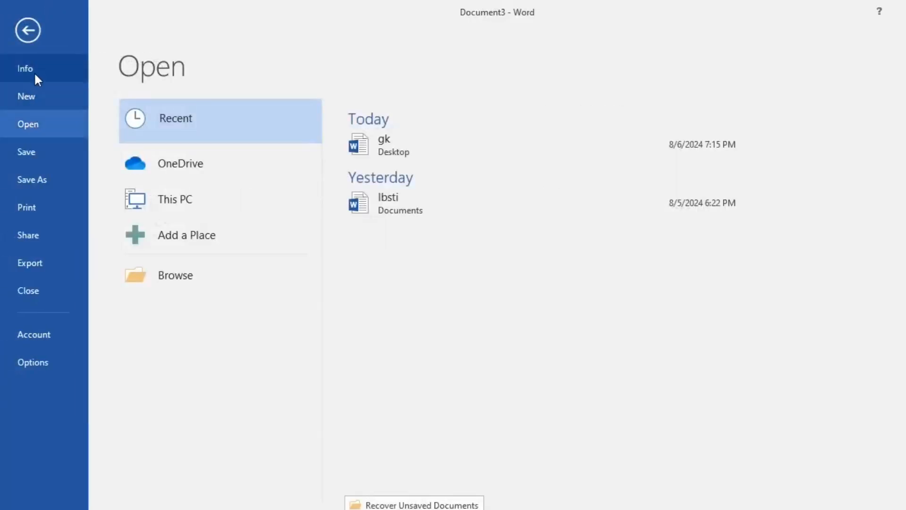
{"action": "left_click", "coordinate": [65, 103]}
{"action": "left_click", "coordinate": [218, 251]}
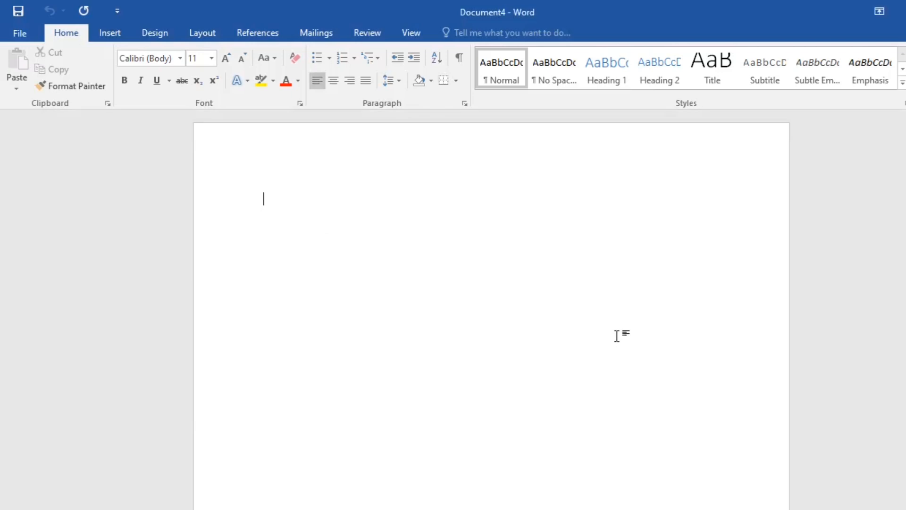
Fill the blank document with sample paragraphs using =rand()
{"action": "type", "text": "=rand()"}
{"action": "key", "text": "Return"}
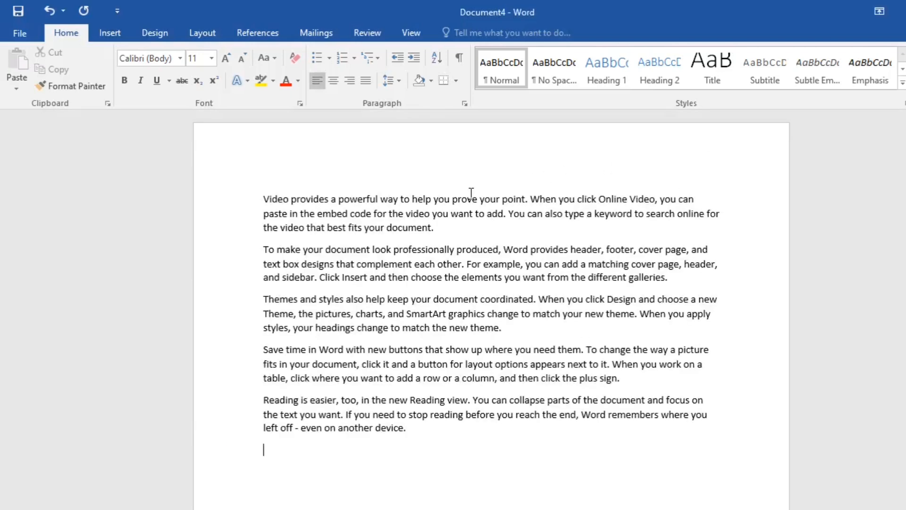
Misspell "prove" as "proove" and "provides" as "prrovides" in the first paragraph
{"action": "type", "text": "0"}
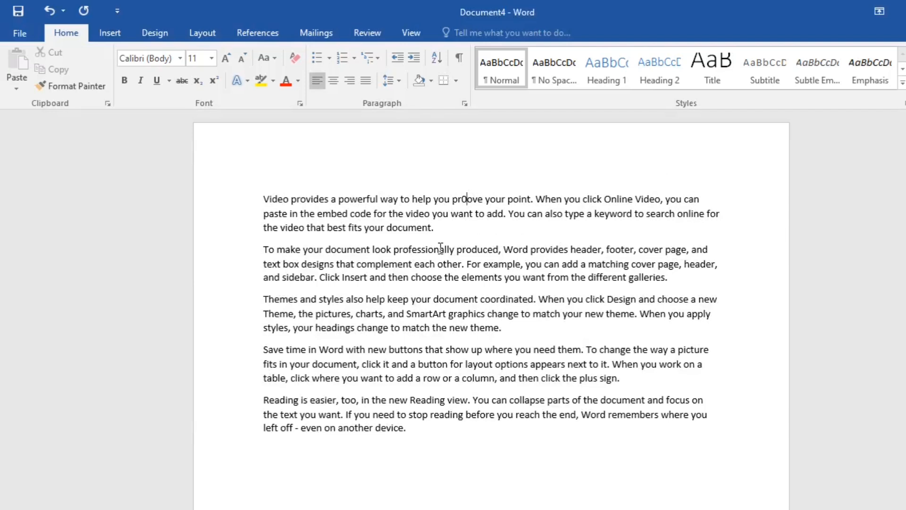
{"action": "key", "text": "BackSpace"}
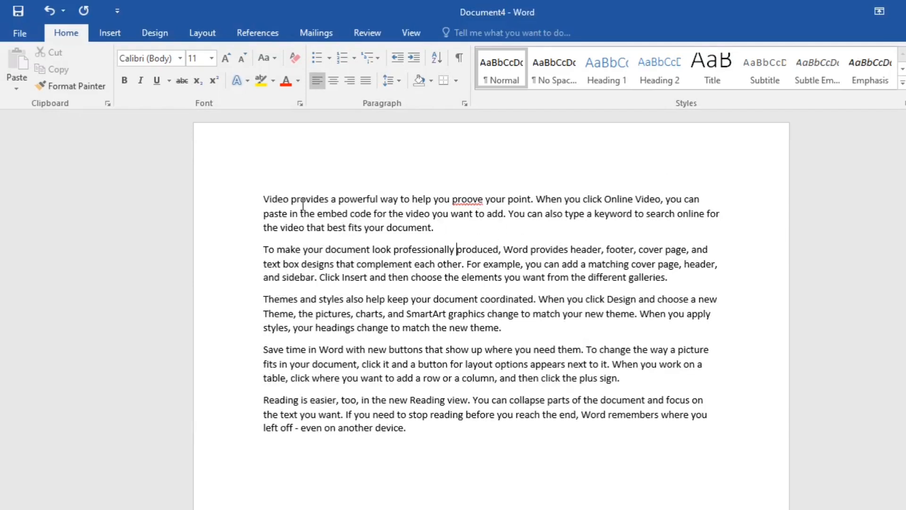
{"action": "type", "text": "r"}
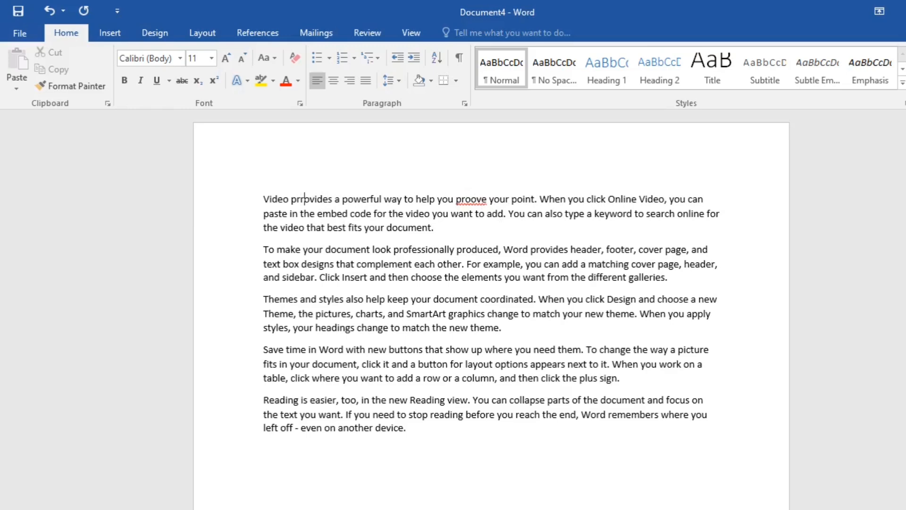
{"action": "left_click", "coordinate": [351, 276]}
{"action": "scroll", "coordinate": [378, 142], "scroll_direction": "up", "scroll_amount": 4}
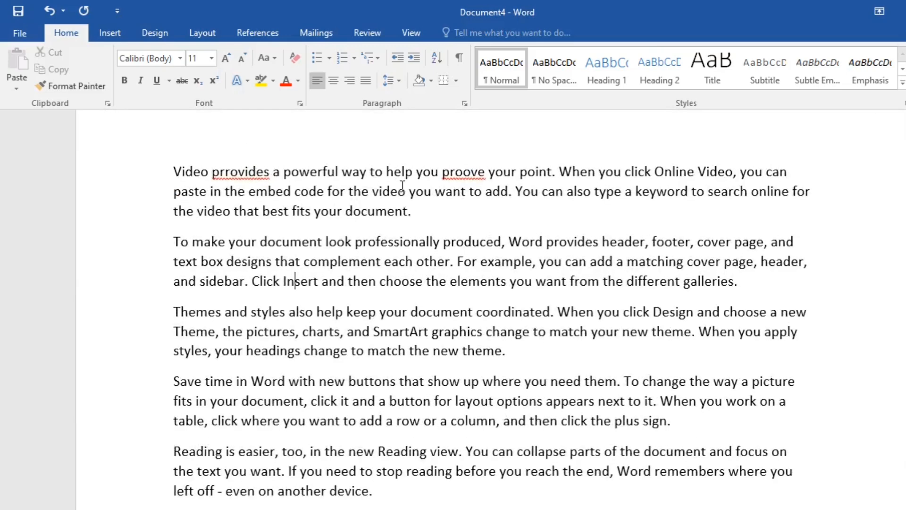
Run the spelling check, correcting "prrovides" to "provides" and "proove" to "prove", then minimize the document
{"action": "key", "text": "F7"}
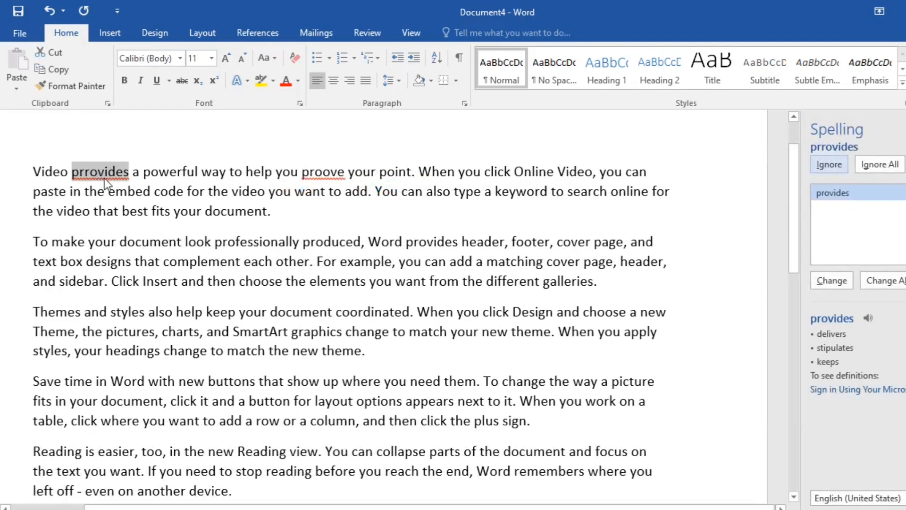
{"action": "left_click", "coordinate": [830, 280]}
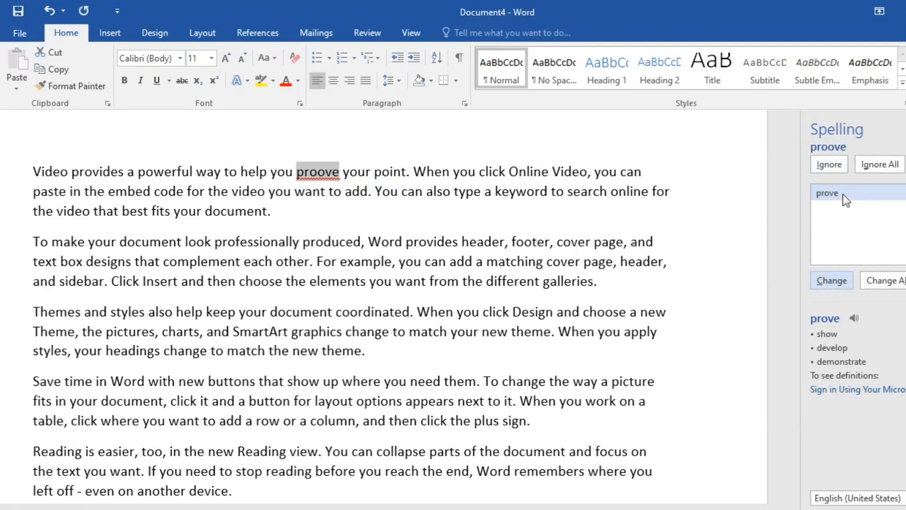
{"action": "left_click", "coordinate": [813, 285]}
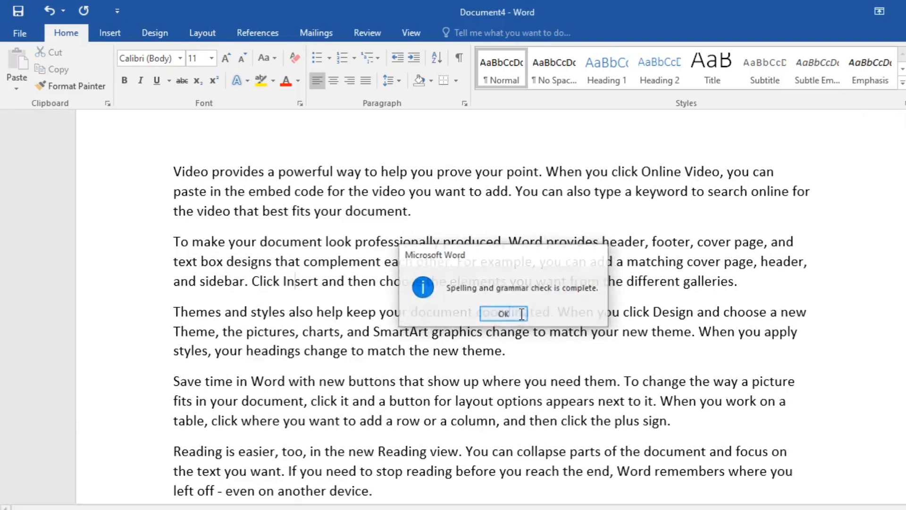
{"action": "left_click", "coordinate": [521, 313]}
{"action": "scroll", "coordinate": [706, 307], "scroll_direction": "down", "scroll_amount": 2}
{"action": "scroll", "coordinate": [550, 276], "scroll_direction": "up", "scroll_amount": 1}
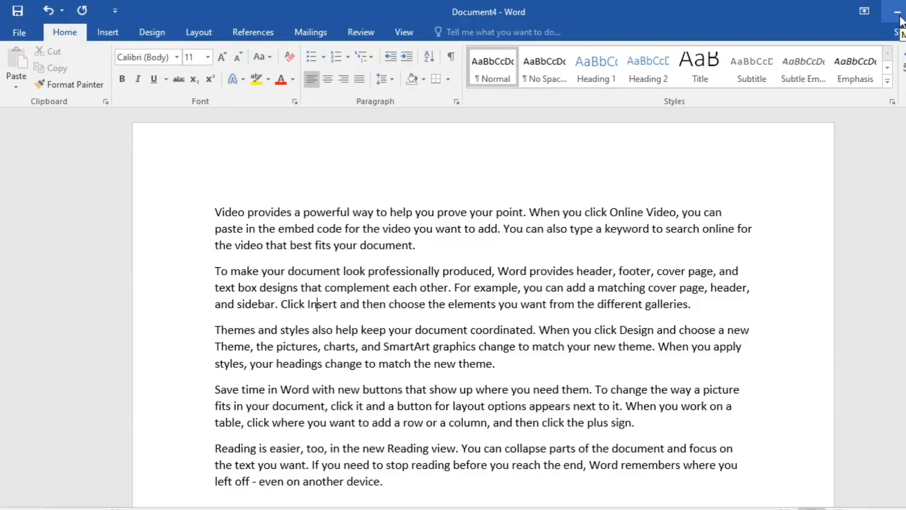
{"action": "left_click", "coordinate": [901, 17]}
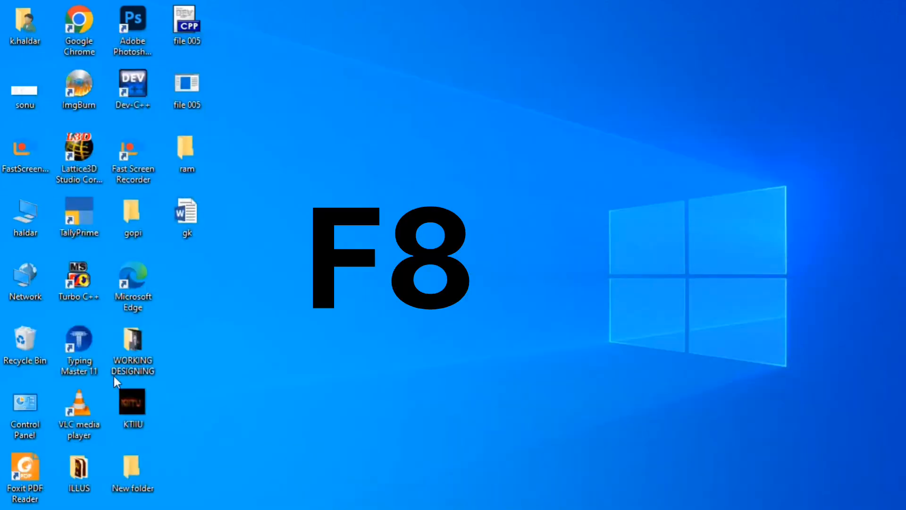
Launch Excel from Windows search and create a blank workbook
{"action": "key", "text": "super+s"}
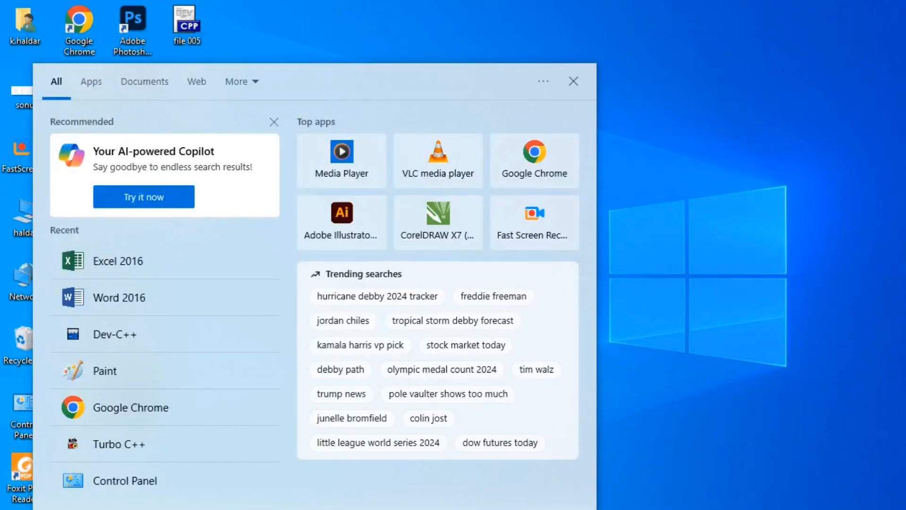
{"action": "type", "text": "excel"}
{"action": "key", "text": "Return"}
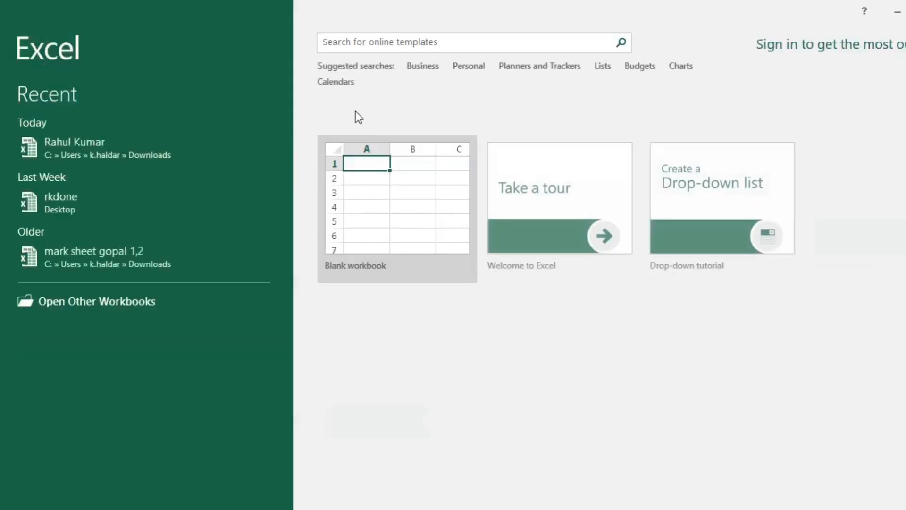
{"action": "left_click", "coordinate": [449, 218]}
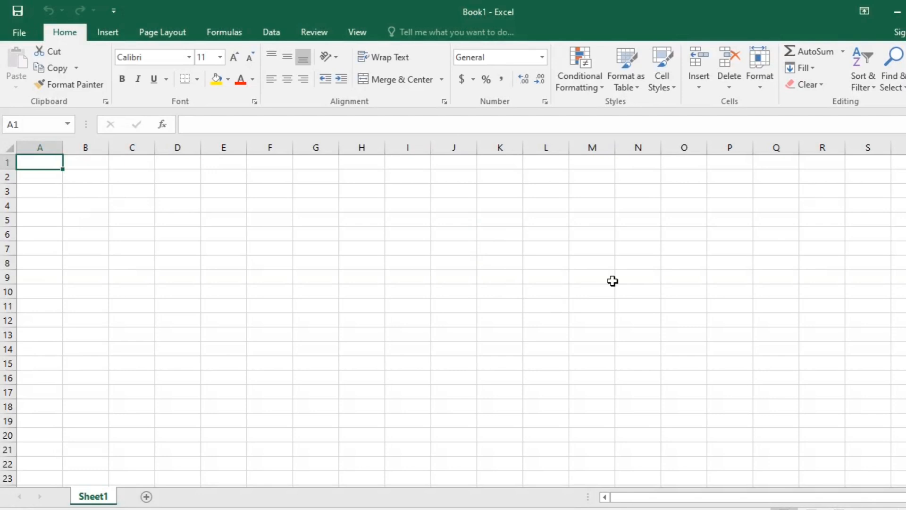
Select cells A1:D6 in the blank sheet, then reduce the selection to the single cell B2
{"action": "left_click_drag", "start_coordinate": [447, 278], "coordinate": [168, 229]}
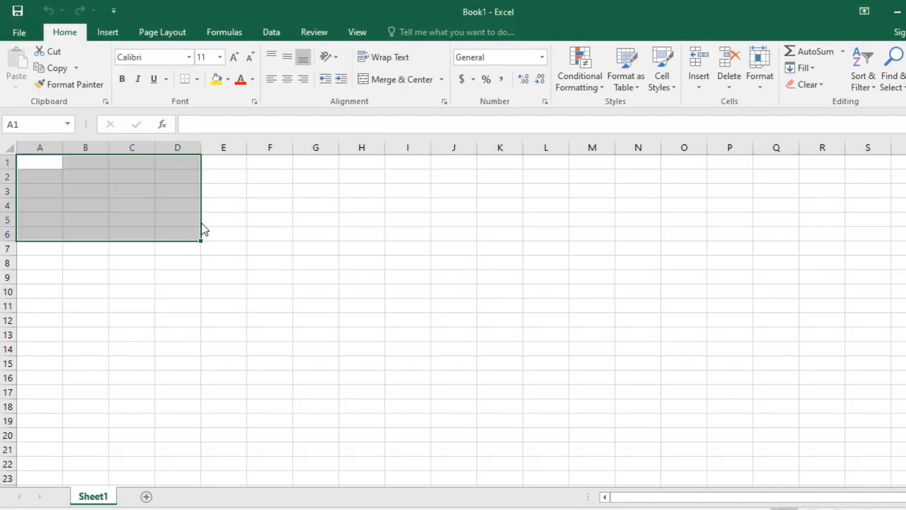
{"action": "left_click", "coordinate": [311, 245]}
{"action": "left_click", "coordinate": [146, 179]}
{"action": "key", "text": "Left"}
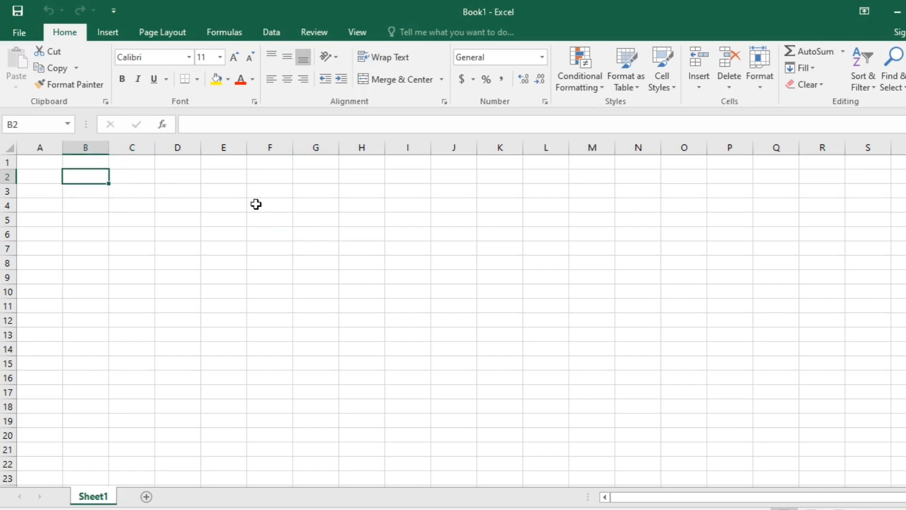
Open the mark sheet workbook from the older recent files and autofit the width of the stu_name column
{"action": "left_click", "coordinate": [23, 26]}
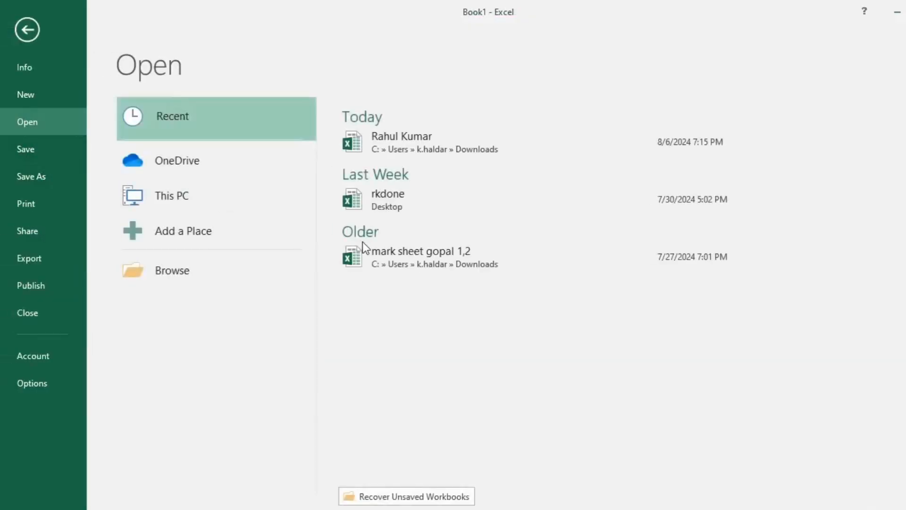
{"action": "left_click", "coordinate": [454, 255]}
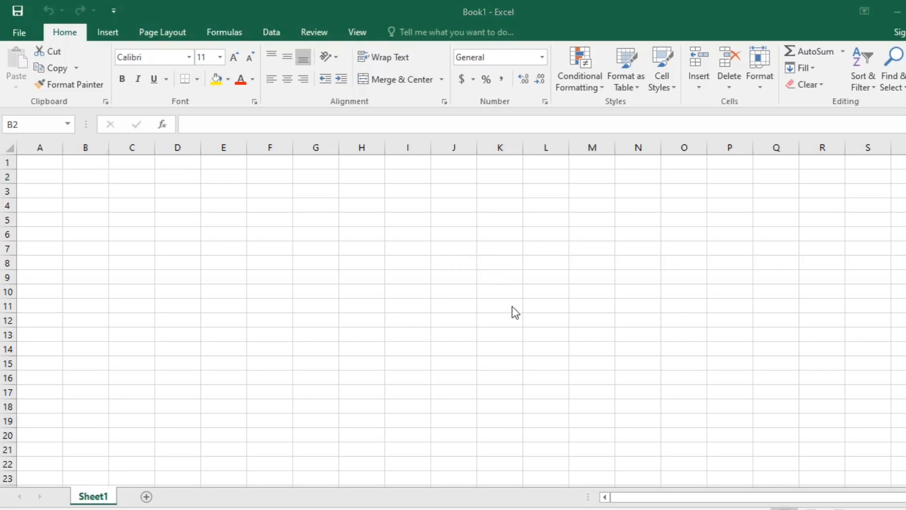
{"action": "left_click", "coordinate": [566, 357]}
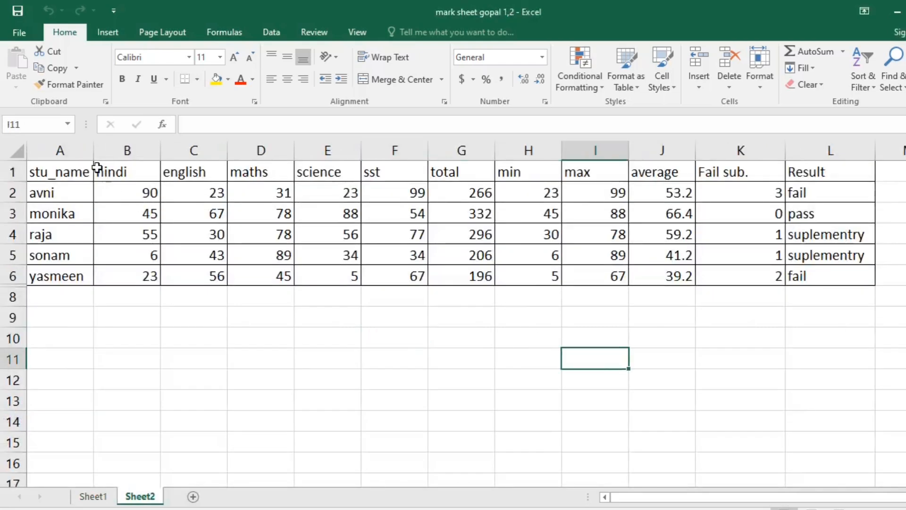
{"action": "double_click", "coordinate": [94, 150]}
{"action": "left_click", "coordinate": [440, 360]}
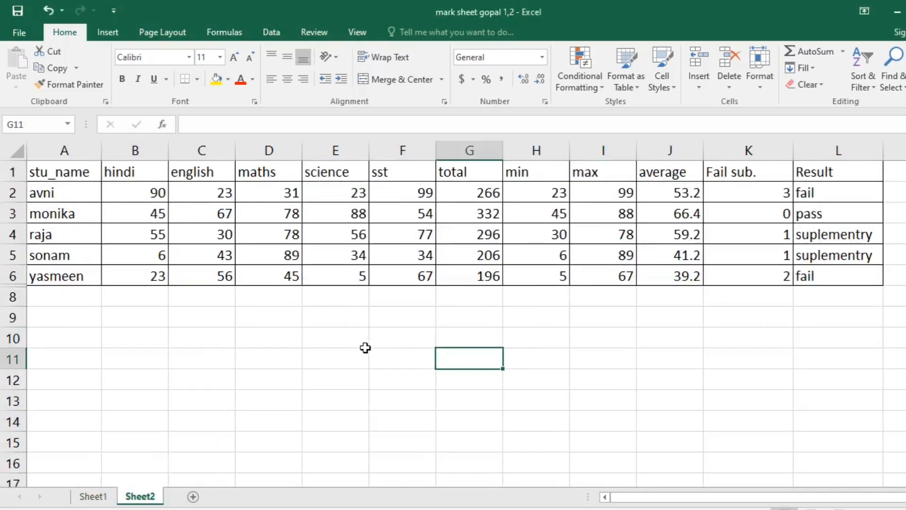
Starting from B3, extend the selection along row 3 to G3, then shrink it to B3:F3
{"action": "left_click", "coordinate": [276, 217]}
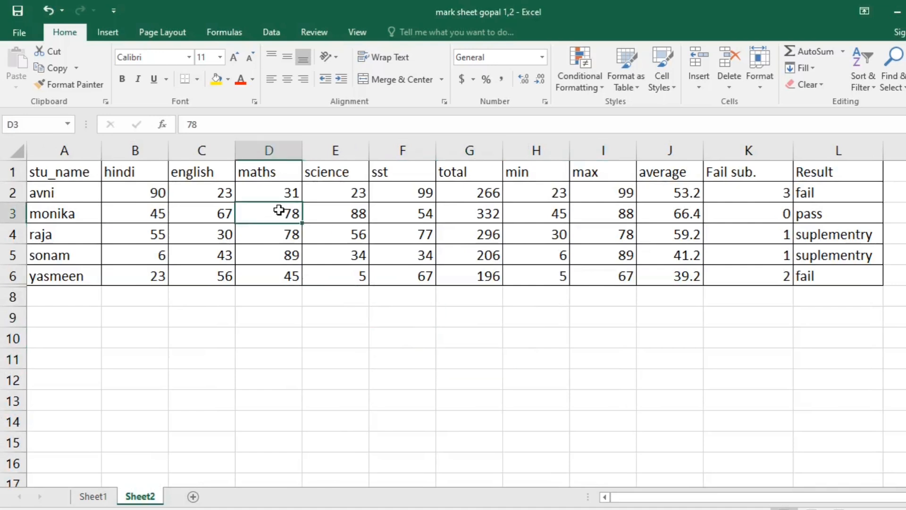
{"action": "left_click", "coordinate": [191, 215]}
{"action": "left_click", "coordinate": [162, 211]}
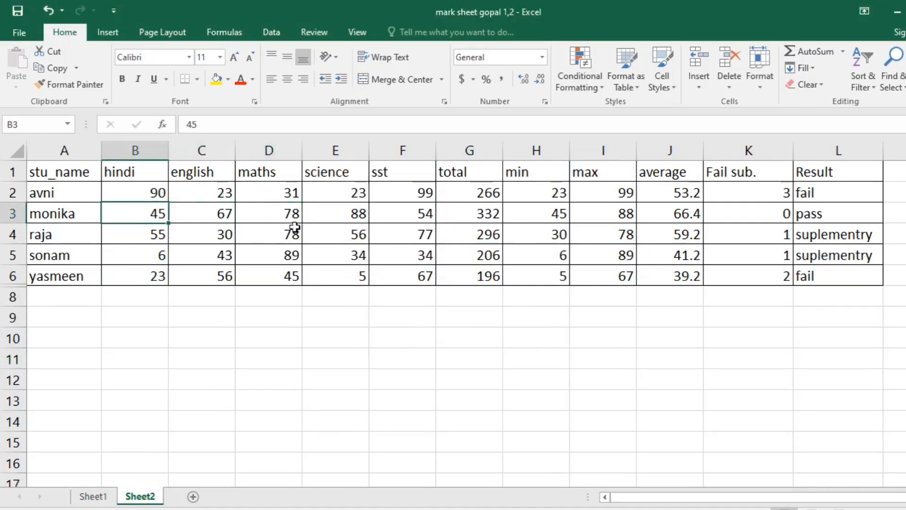
{"action": "key", "text": "shift+Right"}
{"action": "key", "text": "shift+Right"}
{"action": "key", "text": "shift+Right"}
{"action": "key", "text": "shift+Right"}
{"action": "key", "text": "shift+Right"}
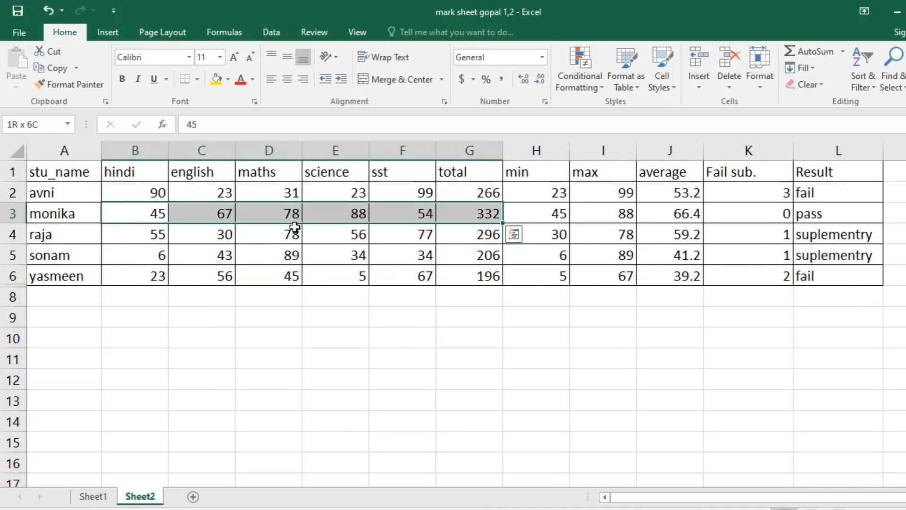
{"action": "key", "text": "shift+Left"}
{"action": "key", "text": "shift+Right"}
{"action": "key", "text": "shift+Left"}
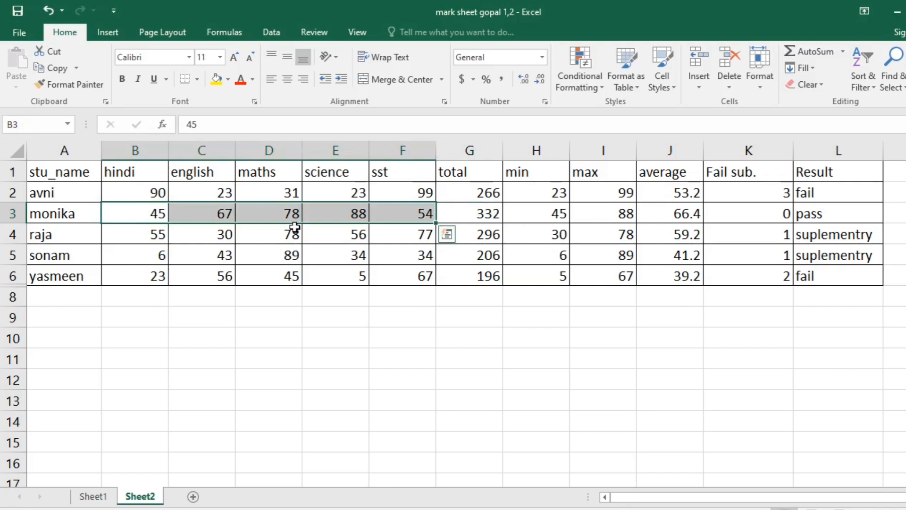
Collapse the selection and move the active cell along row 3 without extending, finishing at B3
{"action": "key", "text": "Left"}
{"action": "key", "text": "Right"}
{"action": "key", "text": "Right"}
{"action": "key", "text": "Right"}
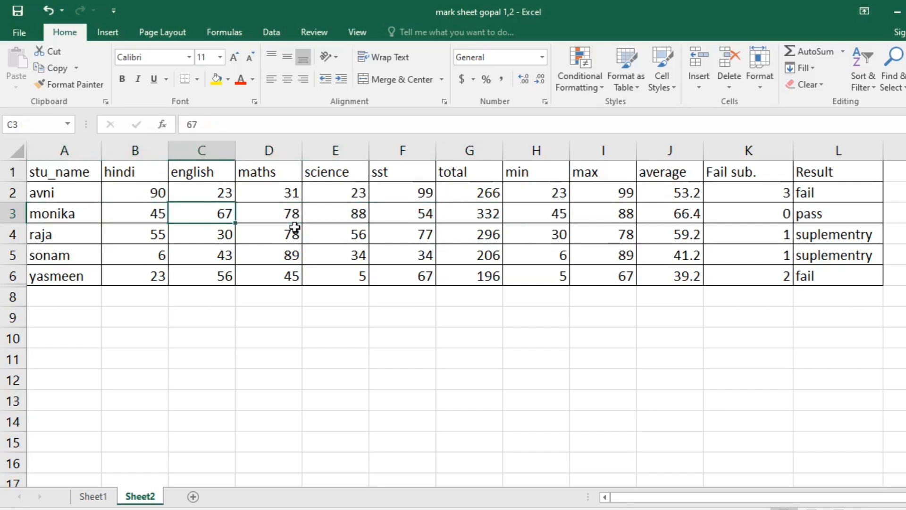
{"action": "key", "text": "Left"}
{"action": "key", "text": "Left"}
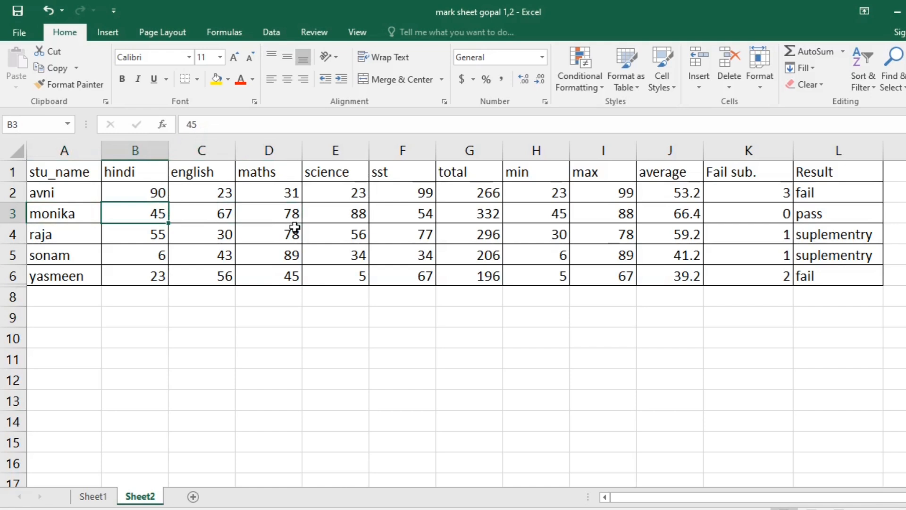
Extend the selection from B3 along row 3 to F3, then shrink it to B3:C3
{"action": "key", "text": "shift+Right"}
{"action": "key", "text": "shift+Right"}
{"action": "key", "text": "shift+Right"}
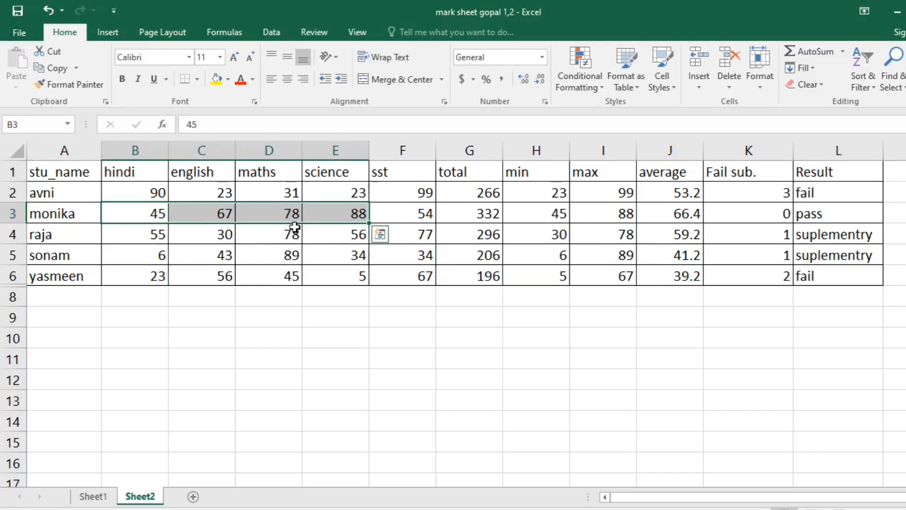
{"action": "key", "text": "shift+Right"}
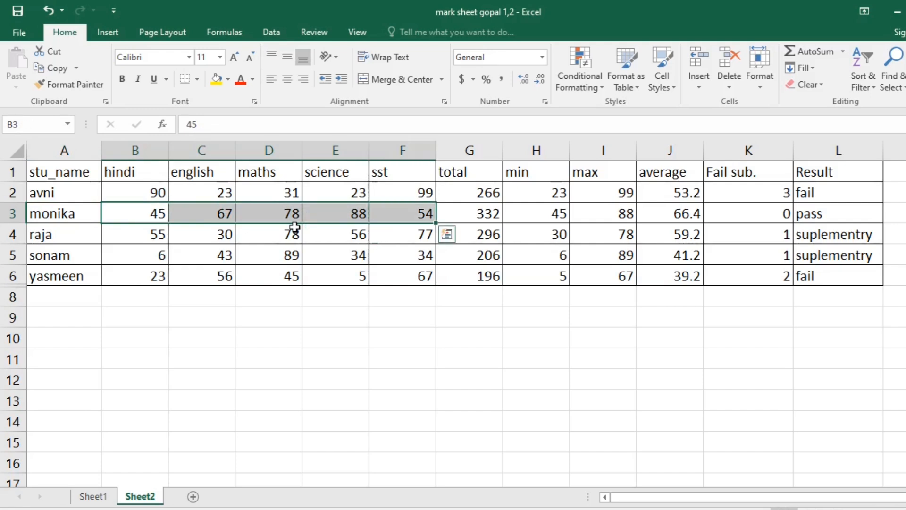
{"action": "key", "text": "shift+Left"}
{"action": "key", "text": "shift+Left"}
{"action": "key", "text": "shift+Left"}
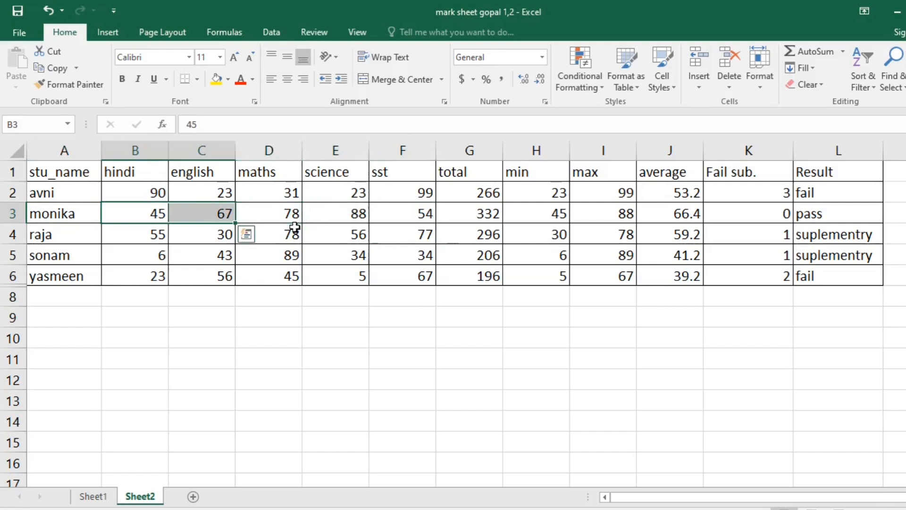
Extend the selection down and then up to cover B1:C3, then reshape it to A3:B3
{"action": "key", "text": "shift+Down"}
{"action": "key", "text": "shift+Down"}
{"action": "key", "text": "shift+Up"}
{"action": "key", "text": "shift+Up"}
{"action": "key", "text": "shift+Up"}
{"action": "key", "text": "shift+Up"}
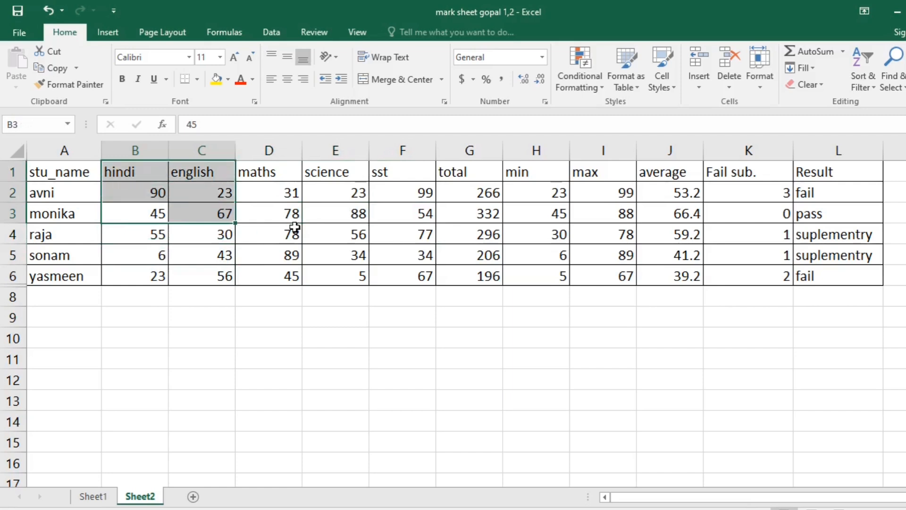
{"action": "key", "text": "shift+Left"}
{"action": "key", "text": "shift+Left"}
{"action": "key", "text": "shift+Down"}
{"action": "key", "text": "shift+Down"}
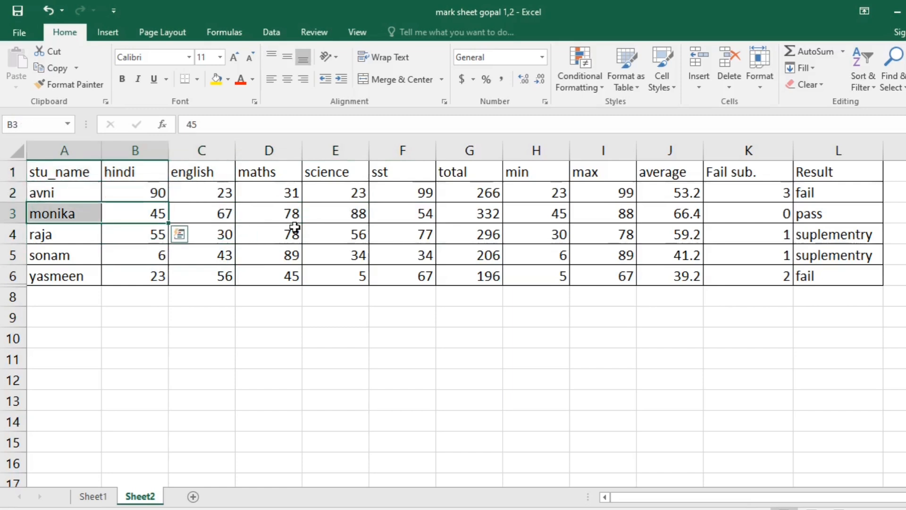
Resize the selection anchored at B3 by picking end cells including C3 and E3, then select only D5
{"action": "left_click", "coordinate": [358, 256], "text": "shift"}
{"action": "left_click", "coordinate": [192, 208], "text": "shift"}
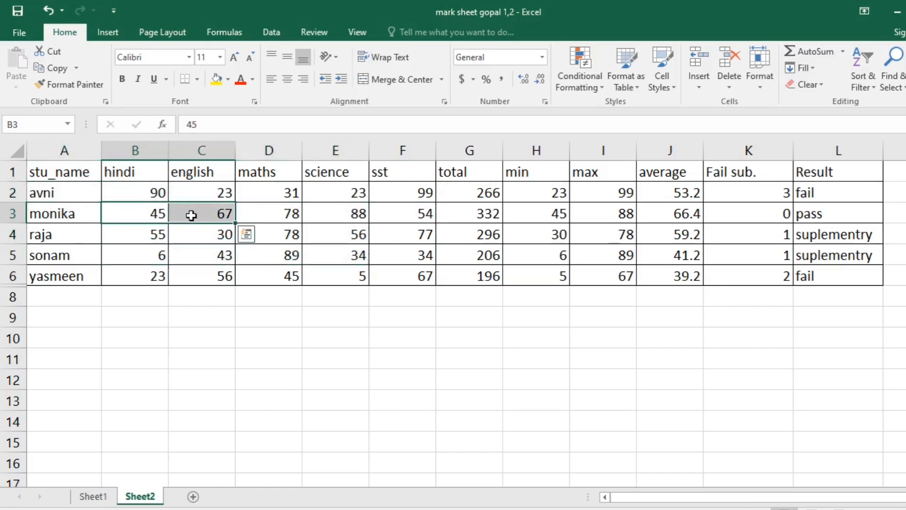
{"action": "left_click", "coordinate": [268, 233], "text": "shift"}
{"action": "left_click", "coordinate": [343, 220], "text": "shift"}
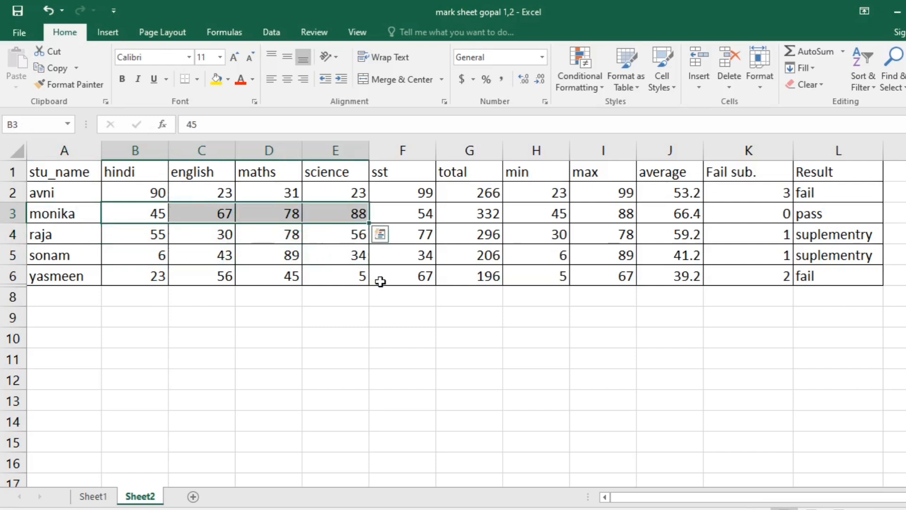
{"action": "left_click", "coordinate": [368, 278], "text": "shift"}
{"action": "left_click", "coordinate": [250, 253]}
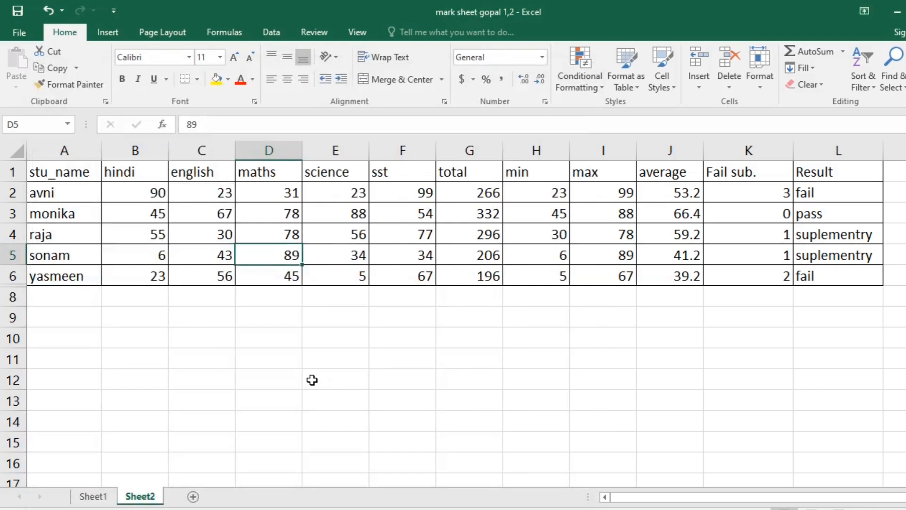
Starting from D3, extend the selection right along row 3, then shrink it to D3:E3
{"action": "left_click", "coordinate": [344, 374]}
{"action": "left_click", "coordinate": [574, 267]}
{"action": "left_click", "coordinate": [280, 215]}
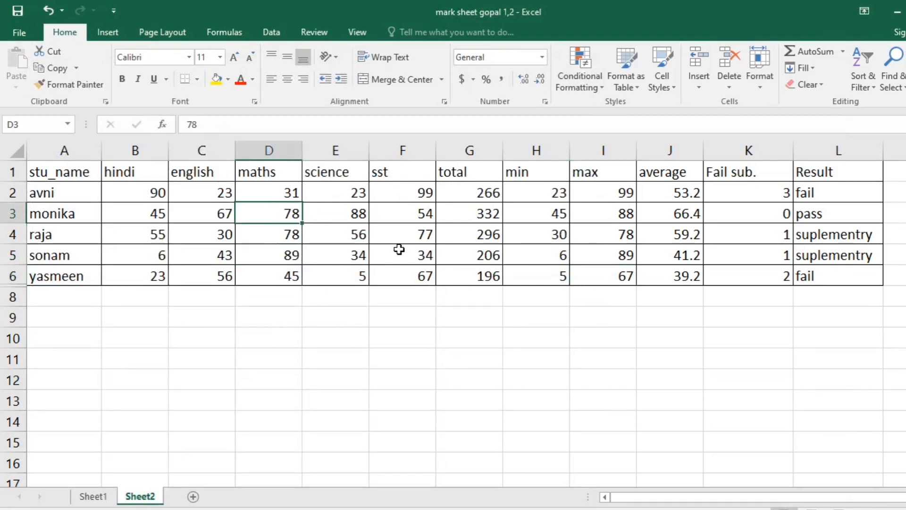
{"action": "key", "text": "shift+Right"}
{"action": "key", "text": "shift+Right"}
{"action": "key", "text": "shift+Right"}
{"action": "key", "text": "shift+Left"}
{"action": "key", "text": "shift+Left"}
{"action": "key", "text": "shift+Left"}
{"action": "key", "text": "shift+Left"}
{"action": "key", "text": "shift+Left"}
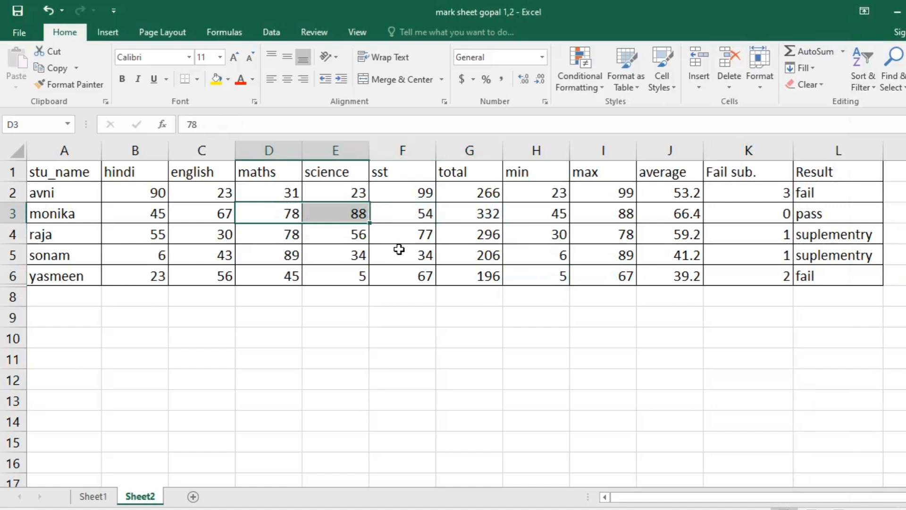
Extend the selection down and right to cover D3:G5, then shrink it to D3:F5
{"action": "key", "text": "shift+Down"}
{"action": "key", "text": "shift+Down"}
{"action": "key", "text": "shift+Right"}
{"action": "key", "text": "shift+Right"}
{"action": "key", "text": "shift+Right"}
{"action": "key", "text": "shift+Right"}
{"action": "key", "text": "shift+Right"}
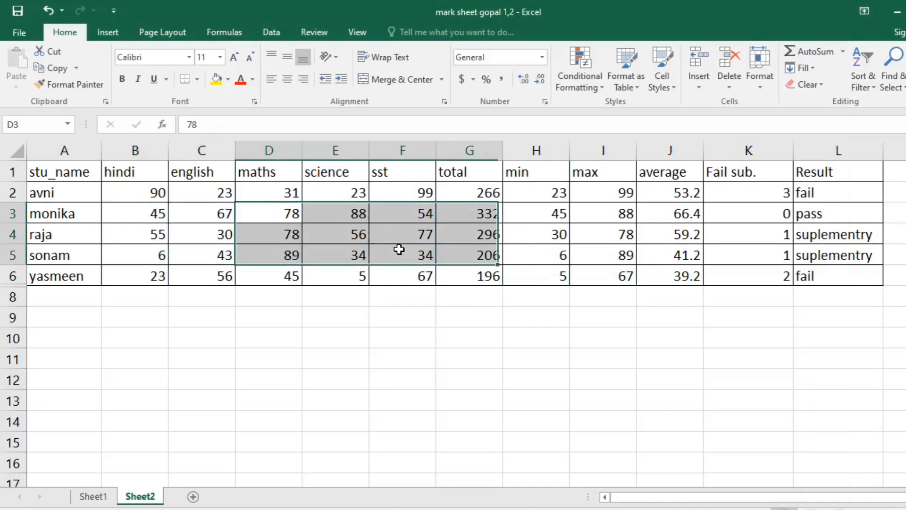
{"action": "key", "text": "shift+Left"}
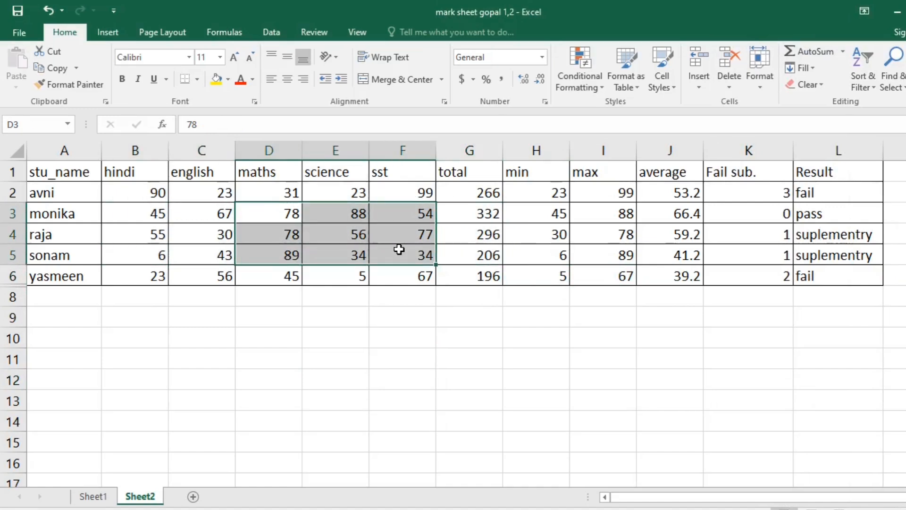
Clear the extended selection, select D4 and recalculate the workbook, finishing on the empty cell I9
{"action": "left_click", "coordinate": [543, 233]}
{"action": "left_click", "coordinate": [335, 241]}
{"action": "left_click", "coordinate": [271, 241]}
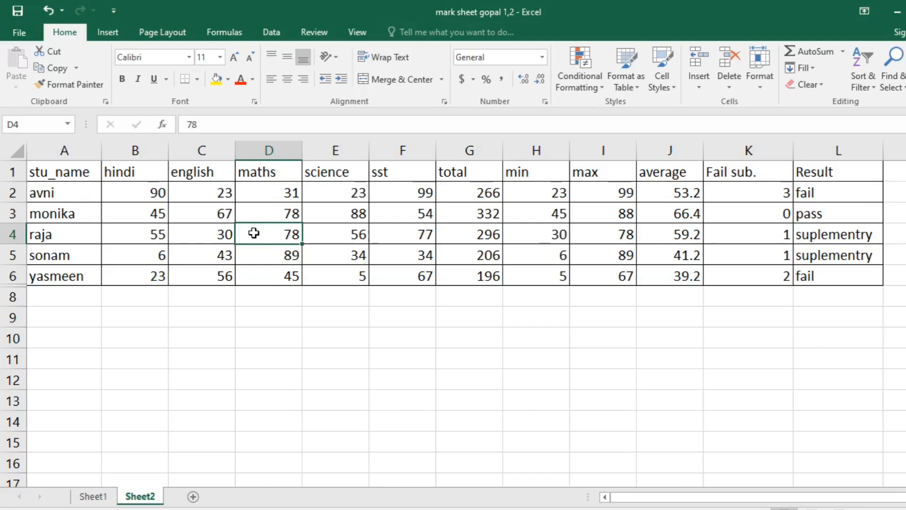
{"action": "key", "text": "F9"}
{"action": "left_click", "coordinate": [604, 316]}
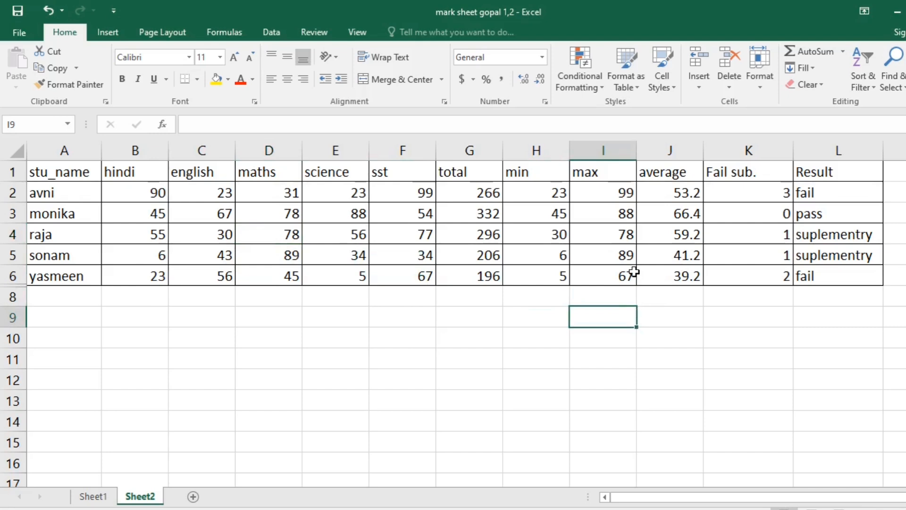
Sum the total column below the table by entering =SUM(G2:G6) in cell G8
{"action": "left_click_drag", "start_coordinate": [486, 192], "coordinate": [486, 276]}
{"action": "left_click", "coordinate": [477, 298]}
{"action": "type", "text": "=sum("}
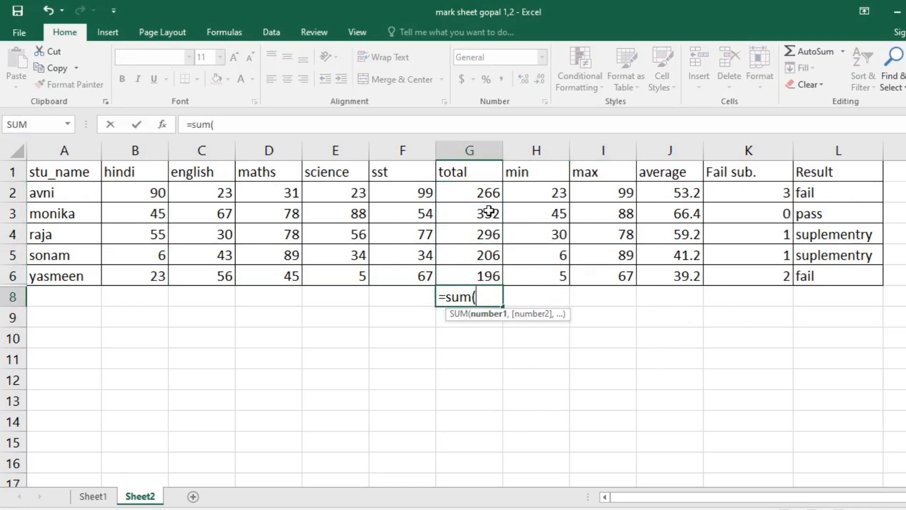
{"action": "left_click_drag", "start_coordinate": [486, 196], "coordinate": [486, 275]}
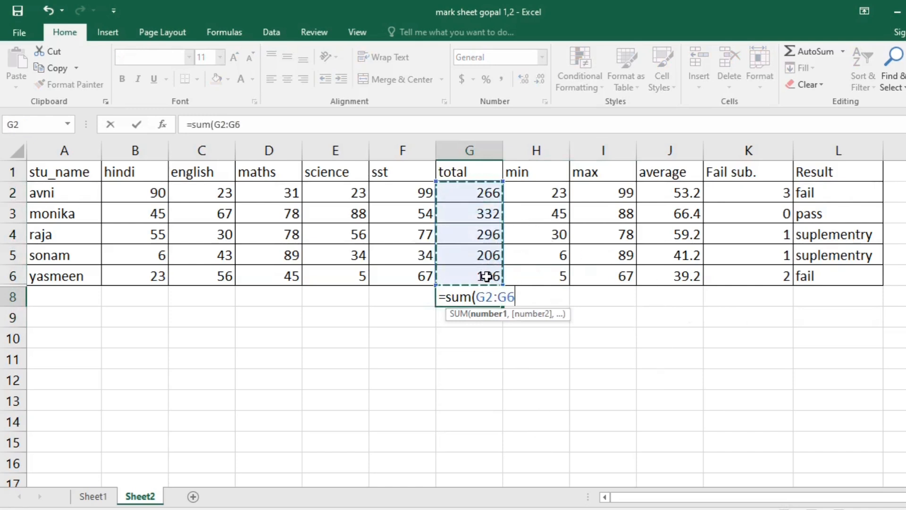
{"action": "type", "text": ")"}
{"action": "key", "text": "Return"}
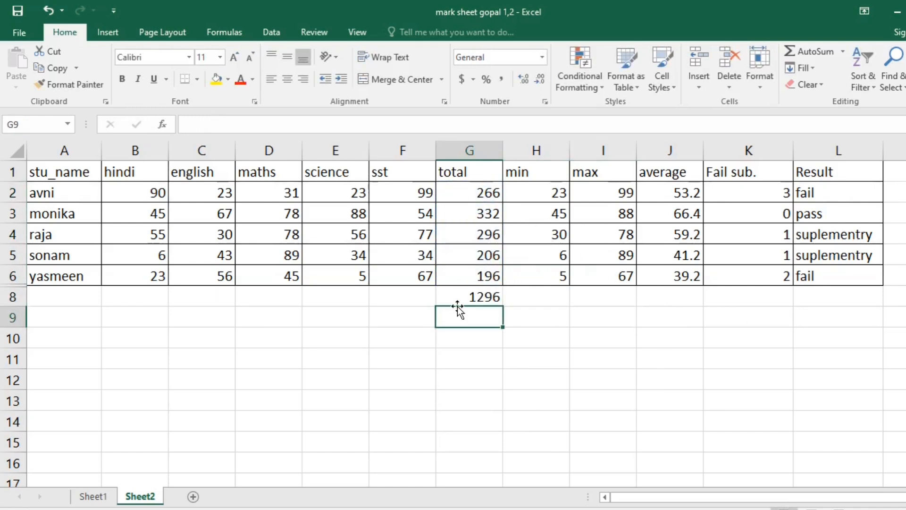
Inspect the sum formula in G8 and the maths and science marks in D2 and E2
{"action": "left_click", "coordinate": [478, 301]}
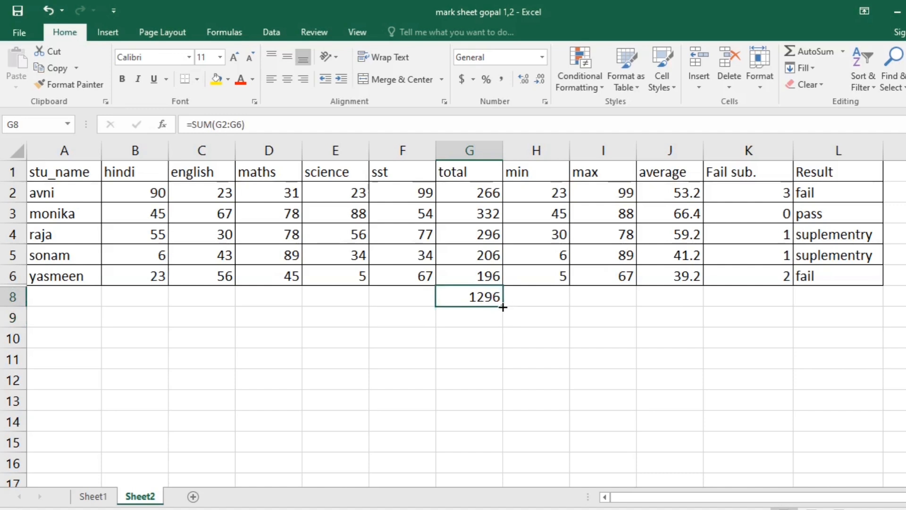
{"action": "left_click", "coordinate": [298, 195]}
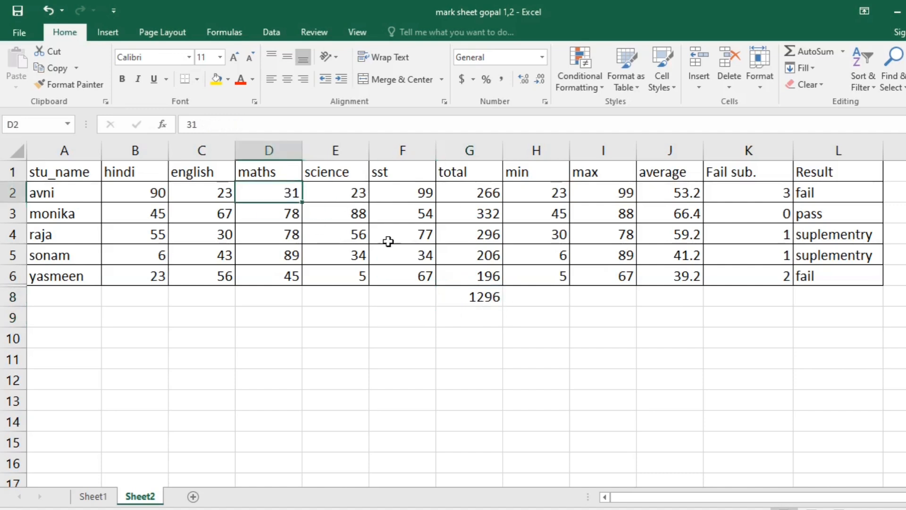
{"action": "left_click", "coordinate": [478, 298]}
{"action": "left_click", "coordinate": [330, 189]}
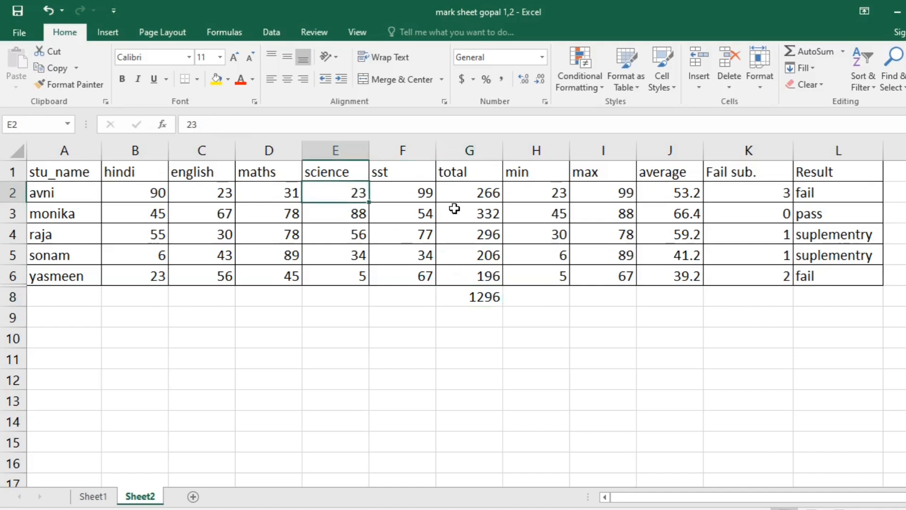
Set the science mark in E2 to 90 and check the total sum in G8
{"action": "type", "text": "90"}
{"action": "key", "text": "Return"}
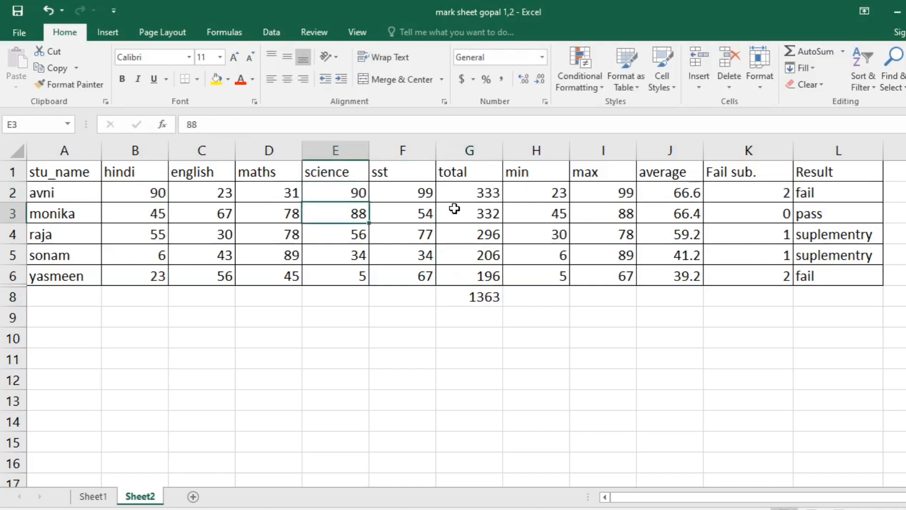
{"action": "left_click", "coordinate": [483, 295]}
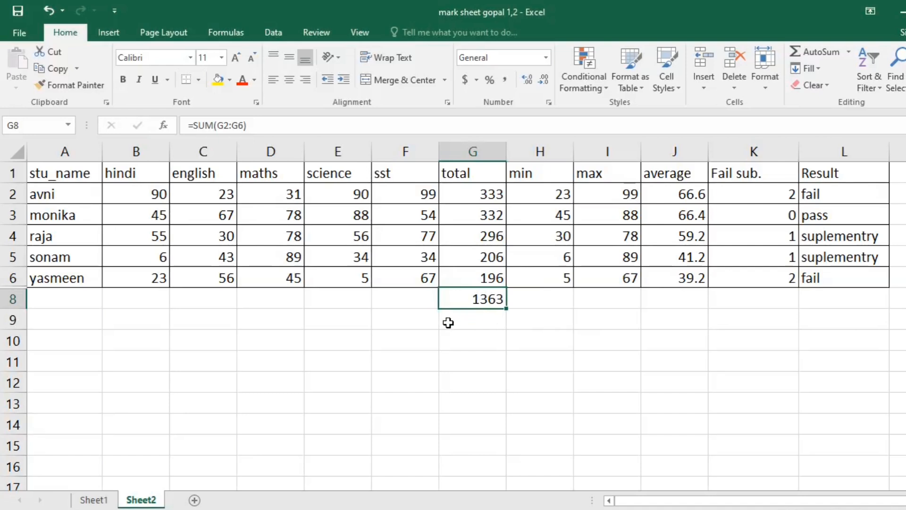
Set the maths mark in D2 to 50 and check the sum formula's result in G8
{"action": "left_click", "coordinate": [258, 194]}
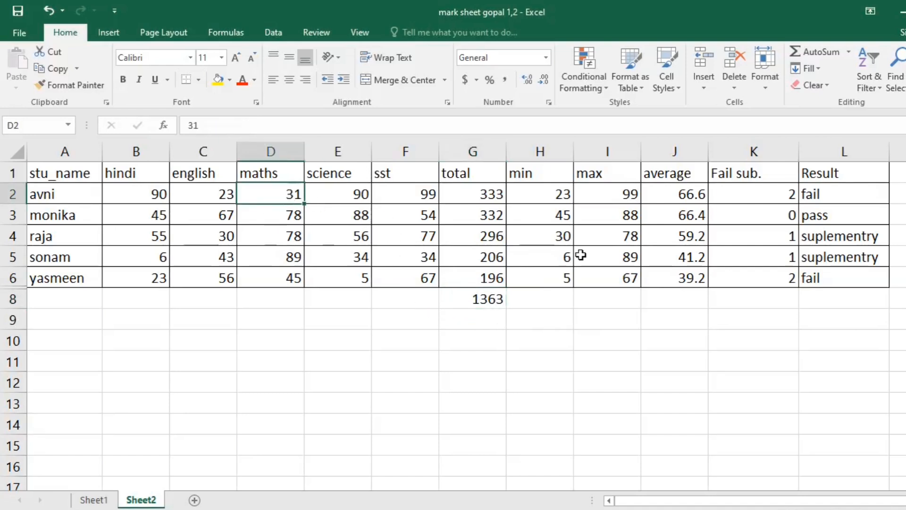
{"action": "left_click", "coordinate": [479, 304]}
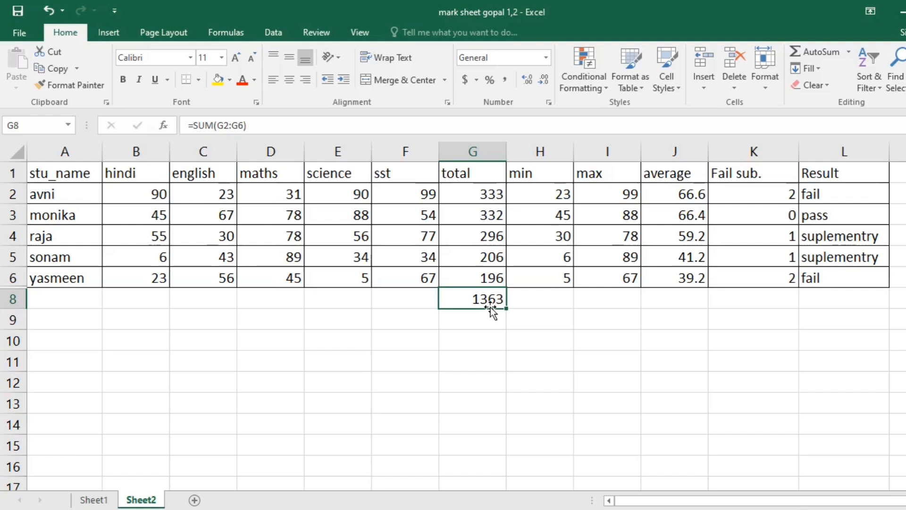
{"action": "left_click", "coordinate": [278, 194]}
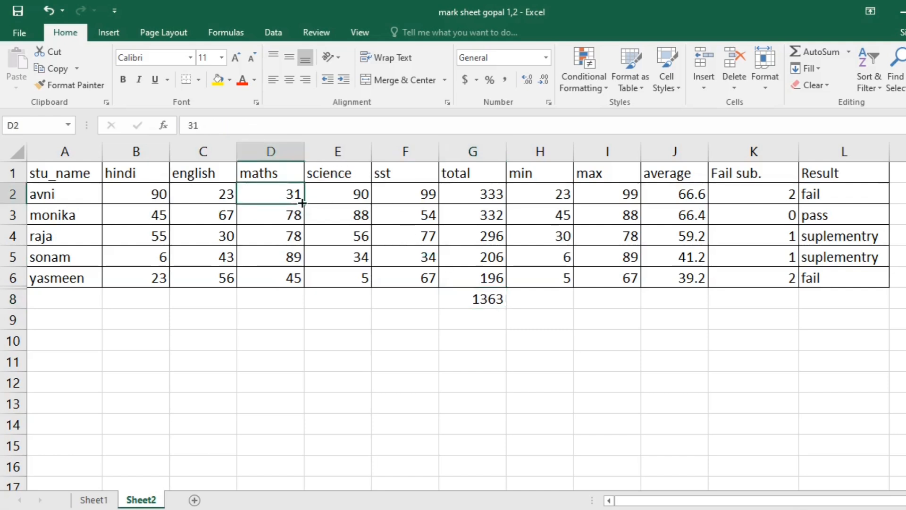
{"action": "type", "text": "50"}
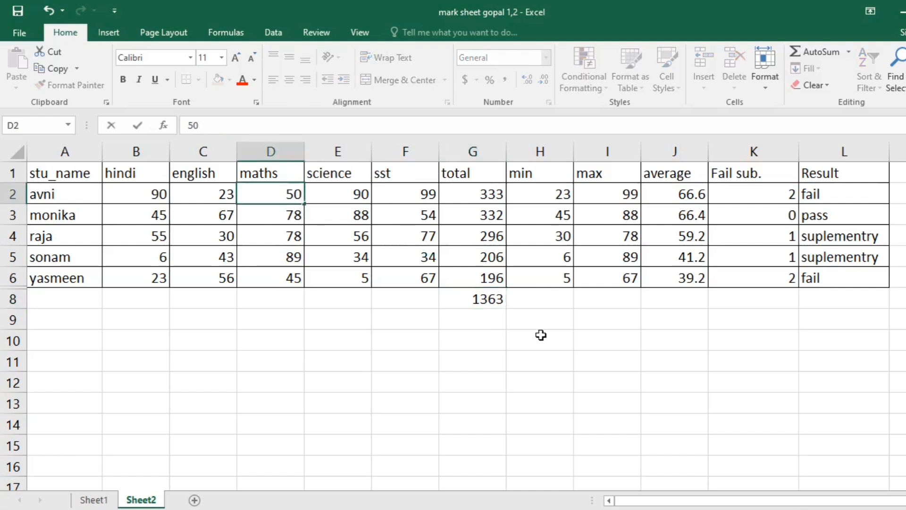
{"action": "left_click", "coordinate": [541, 336]}
{"action": "left_click", "coordinate": [503, 306]}
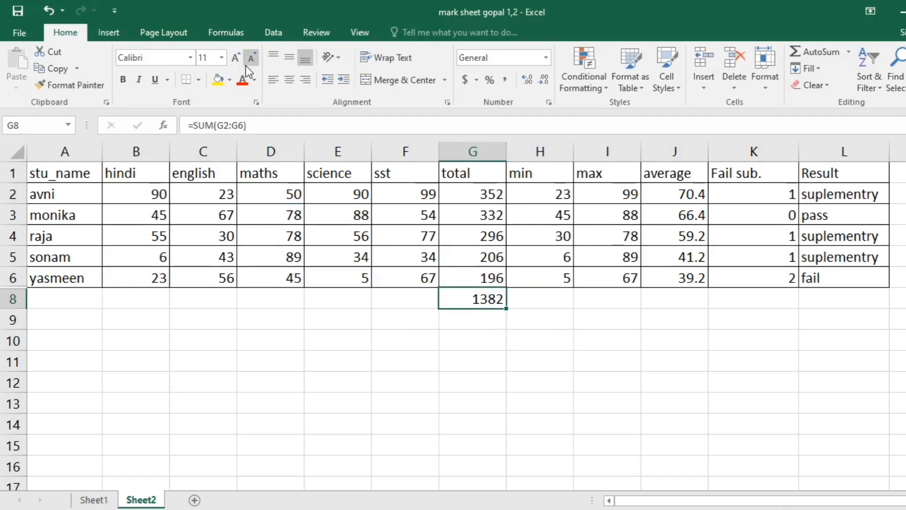
Set the workbook calculation option to Manual and return to the empty cell I11
{"action": "left_click", "coordinate": [115, 10]}
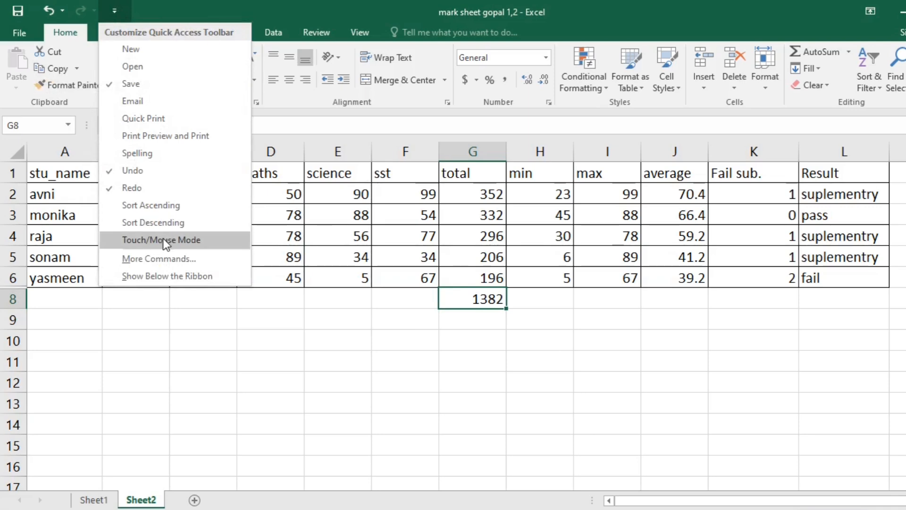
{"action": "left_click", "coordinate": [182, 257]}
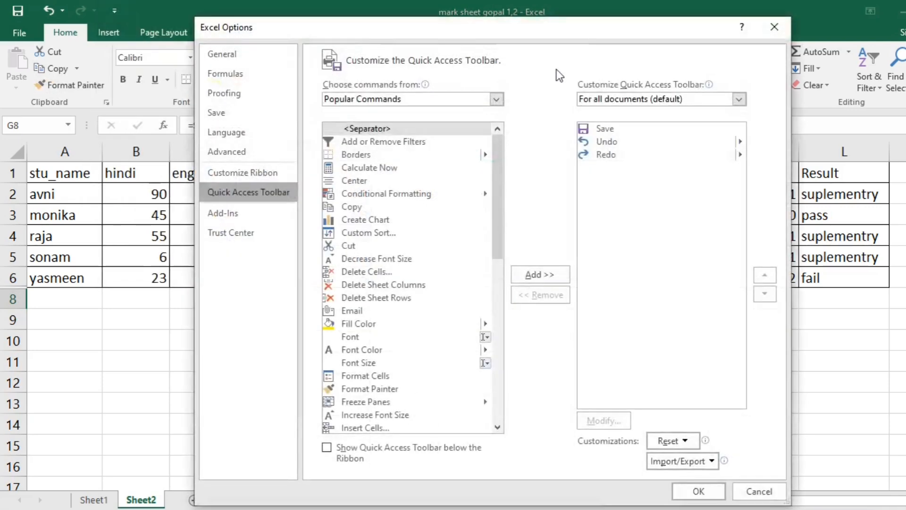
{"action": "double_click", "coordinate": [523, 24]}
{"action": "double_click", "coordinate": [587, 10]}
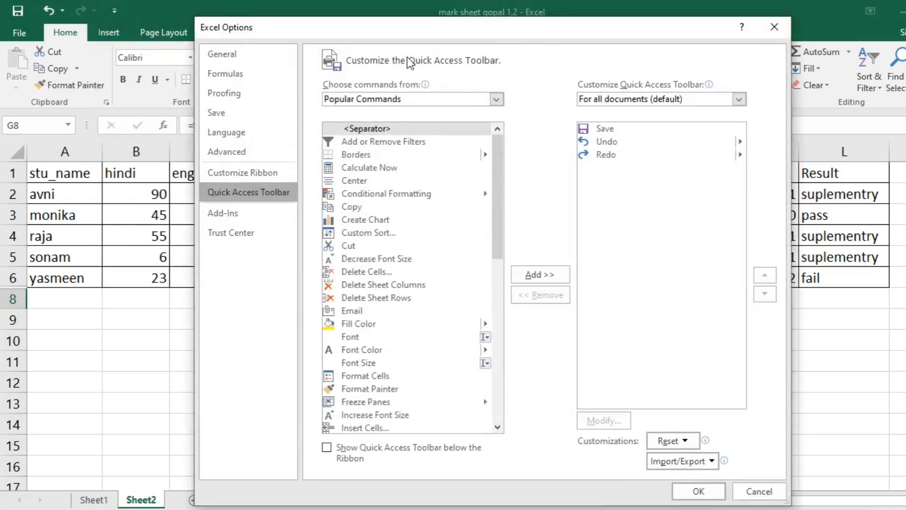
{"action": "left_click", "coordinate": [241, 76]}
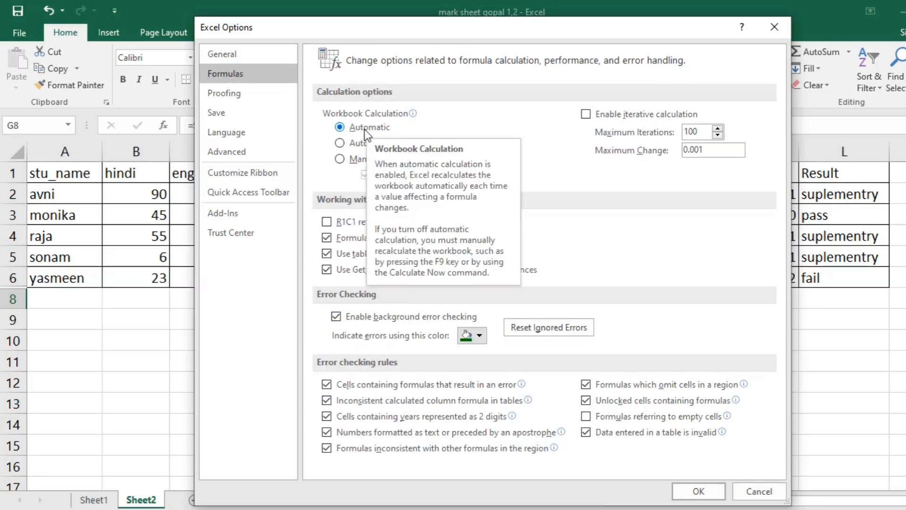
{"action": "left_click", "coordinate": [342, 160]}
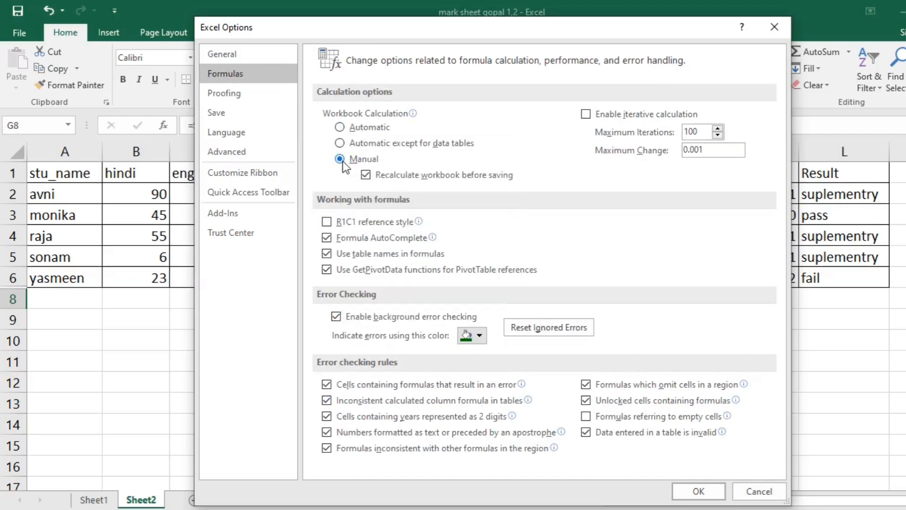
{"action": "left_click", "coordinate": [695, 490]}
{"action": "left_click", "coordinate": [612, 364]}
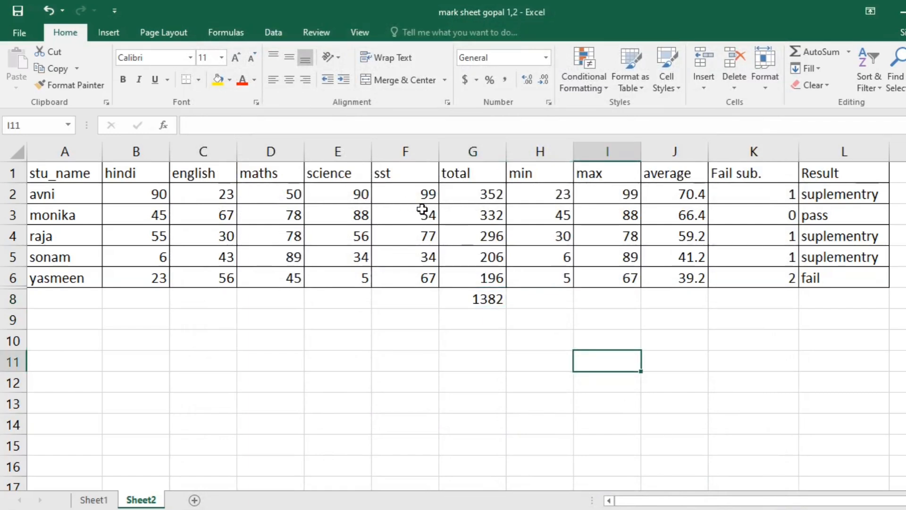
Set the sst mark in F2 to 50 and the english mark in C4 to 80, and recalculate the workbook from G8
{"action": "left_click", "coordinate": [415, 196]}
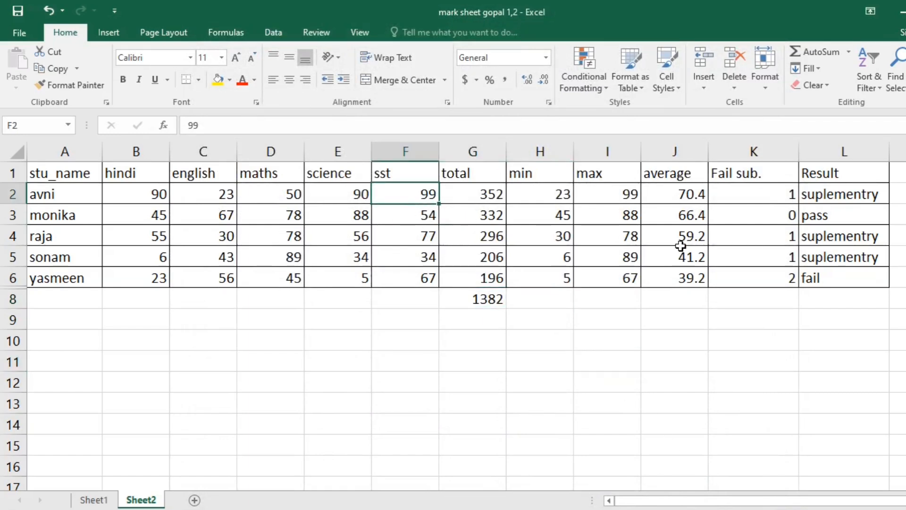
{"action": "type", "text": "50"}
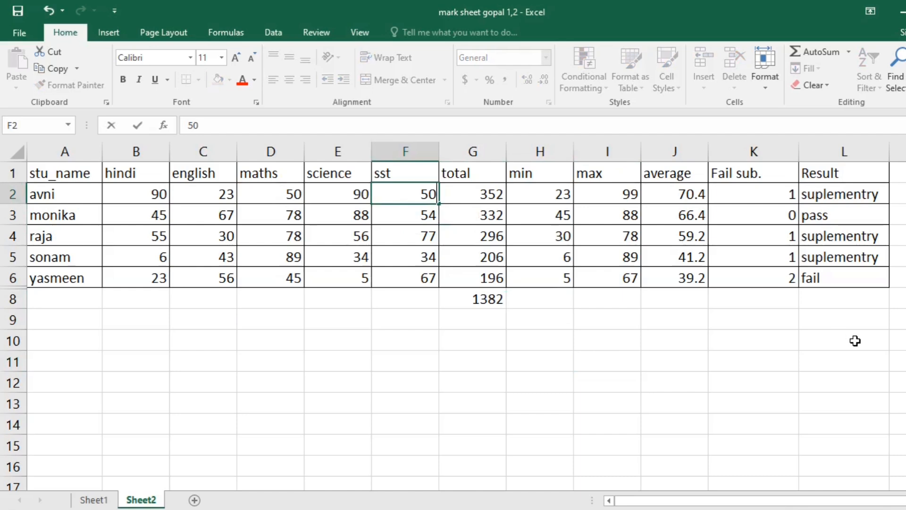
{"action": "key", "text": "Down"}
{"action": "left_click", "coordinate": [475, 300]}
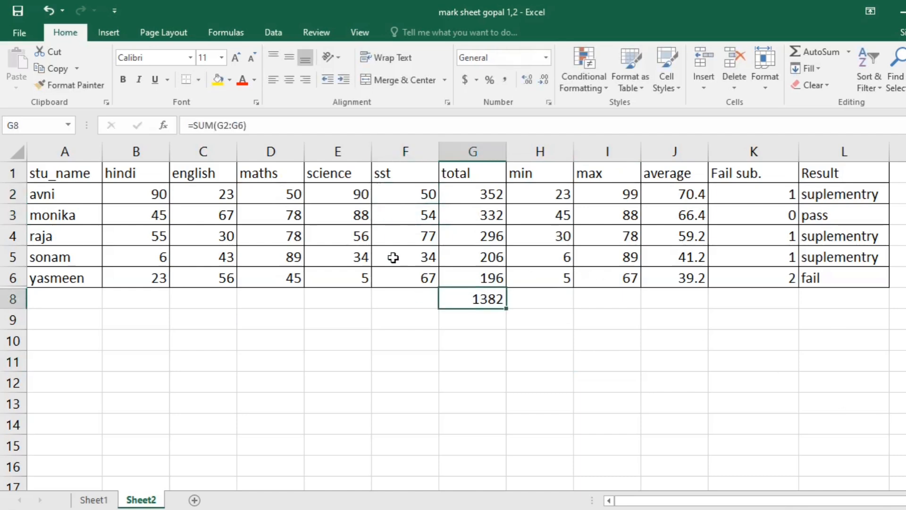
{"action": "left_click", "coordinate": [216, 238]}
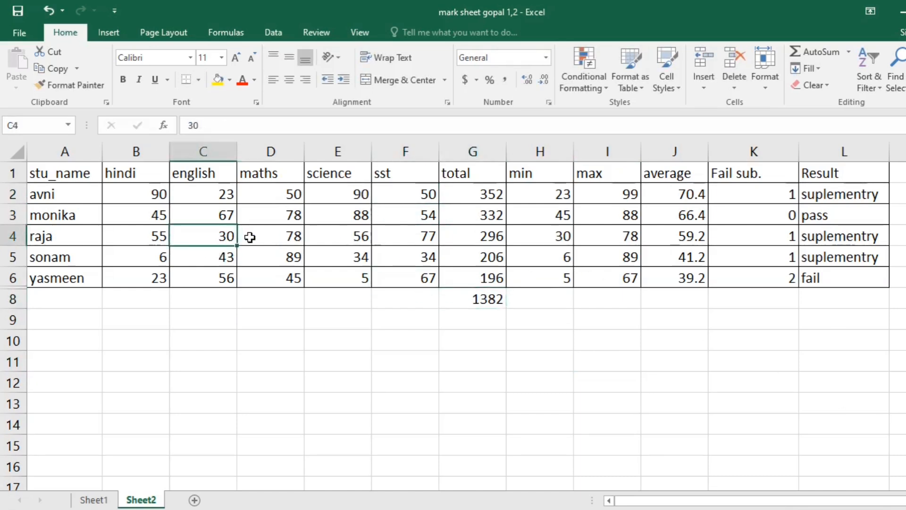
{"action": "type", "text": "80"}
{"action": "key", "text": "Return"}
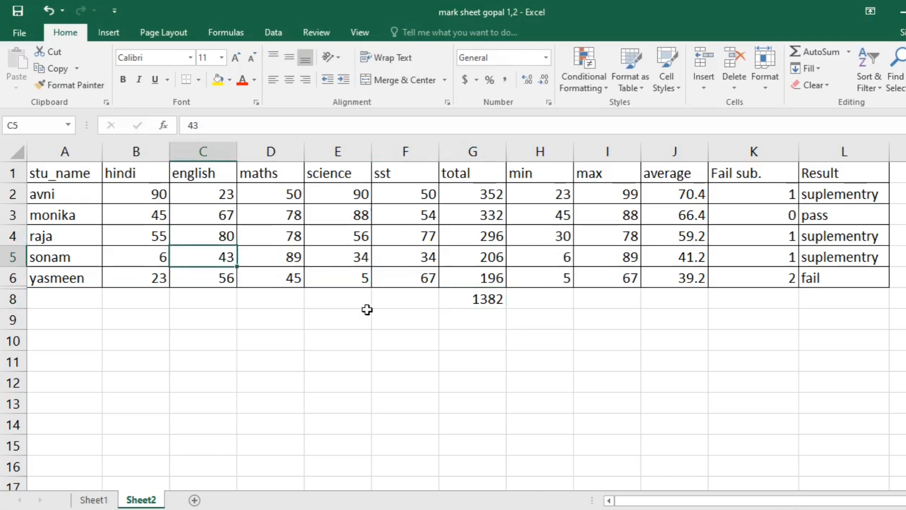
{"action": "left_click", "coordinate": [471, 300]}
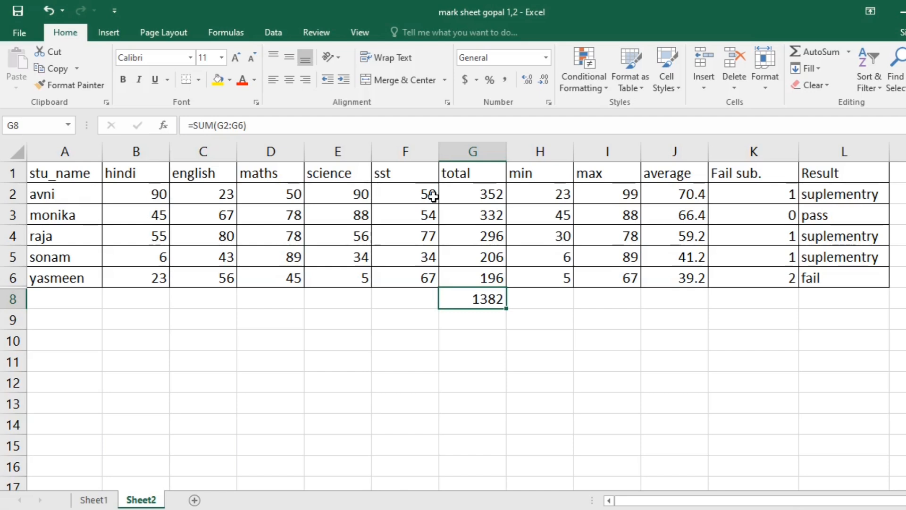
{"action": "key", "text": "F9"}
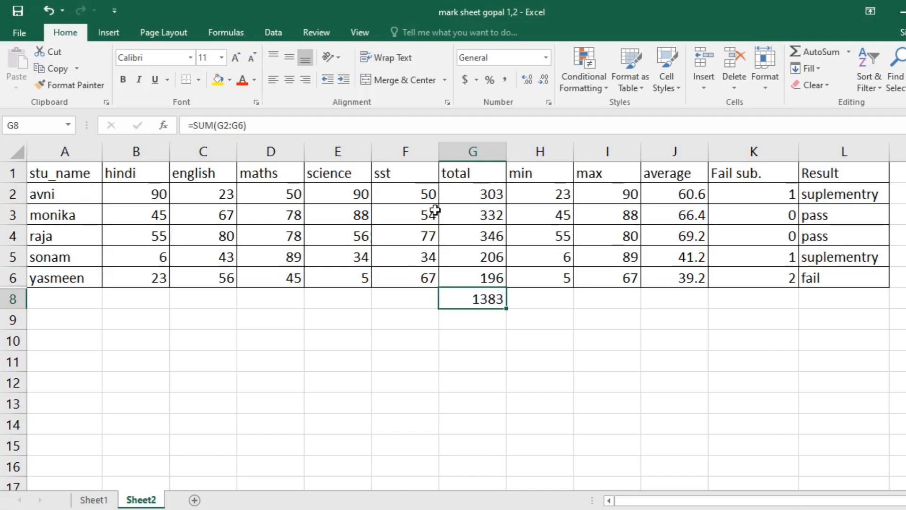
Set the sst mark in F2 to 80 and recalculate the workbook with G8 selected
{"action": "left_click", "coordinate": [428, 196]}
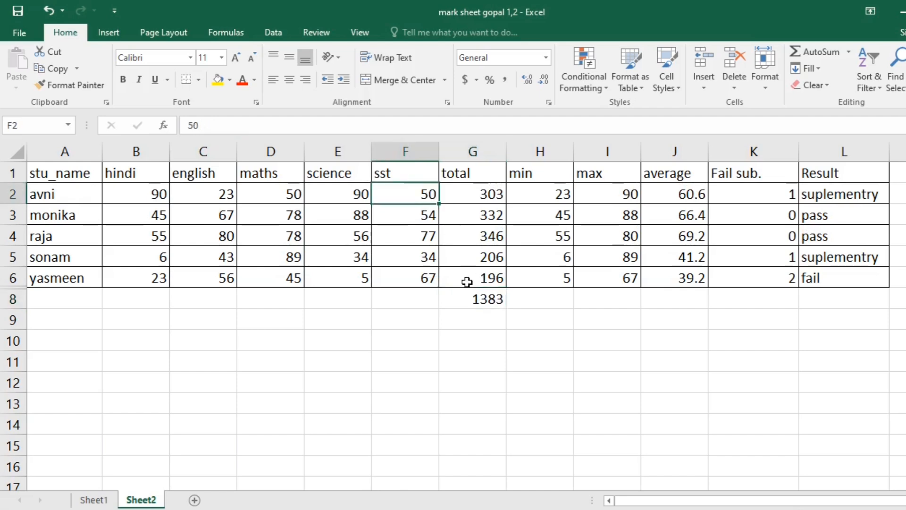
{"action": "left_click", "coordinate": [493, 304]}
{"action": "left_click", "coordinate": [405, 189]}
{"action": "type", "text": "80"}
{"action": "key", "text": "Return"}
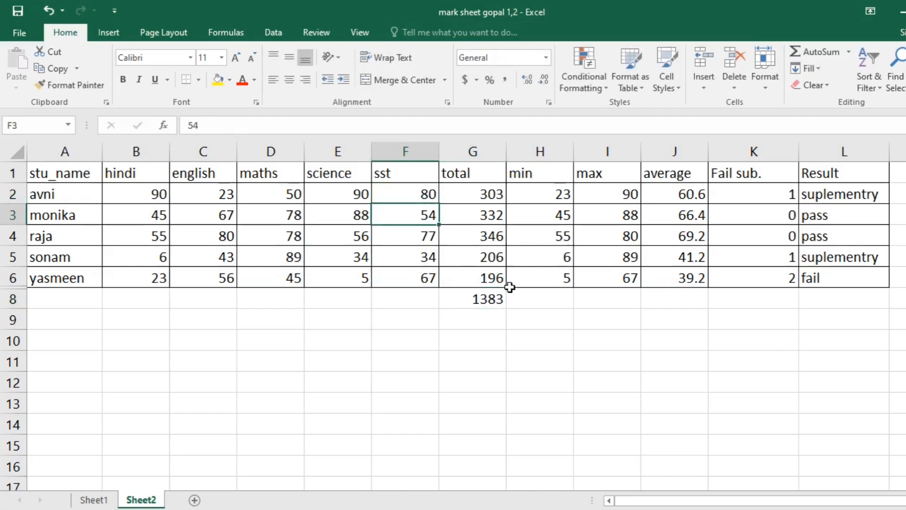
{"action": "left_click", "coordinate": [491, 300]}
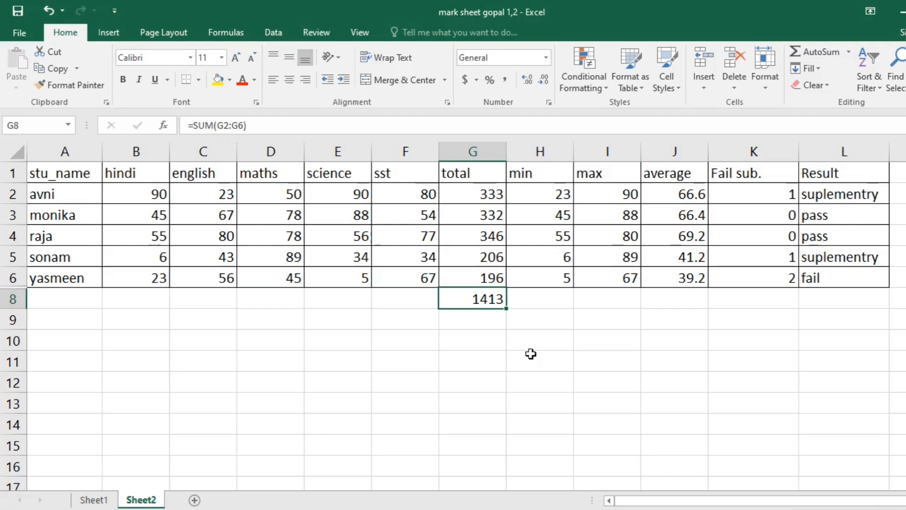
Minimize the mark sheet workbook to show the Windows desktop
{"action": "key", "text": "F10"}
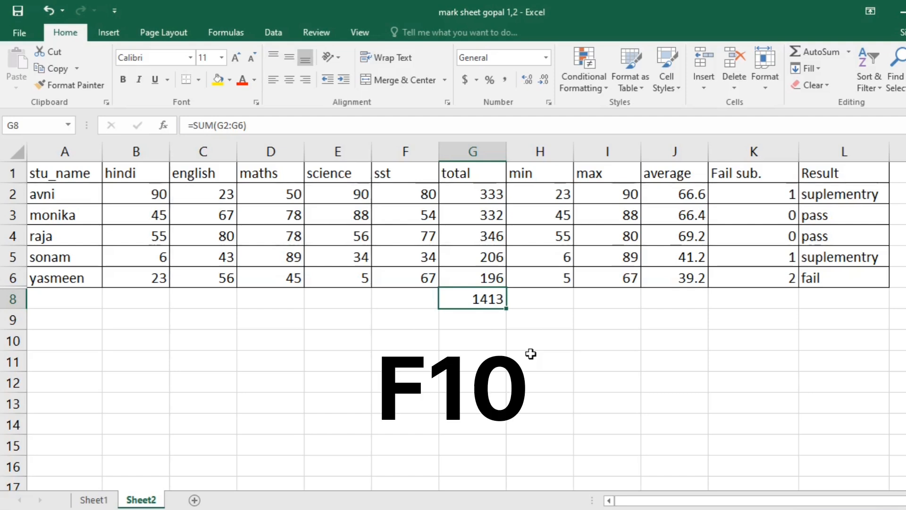
{"action": "left_click", "coordinate": [899, 9]}
{"action": "left_click", "coordinate": [899, 9]}
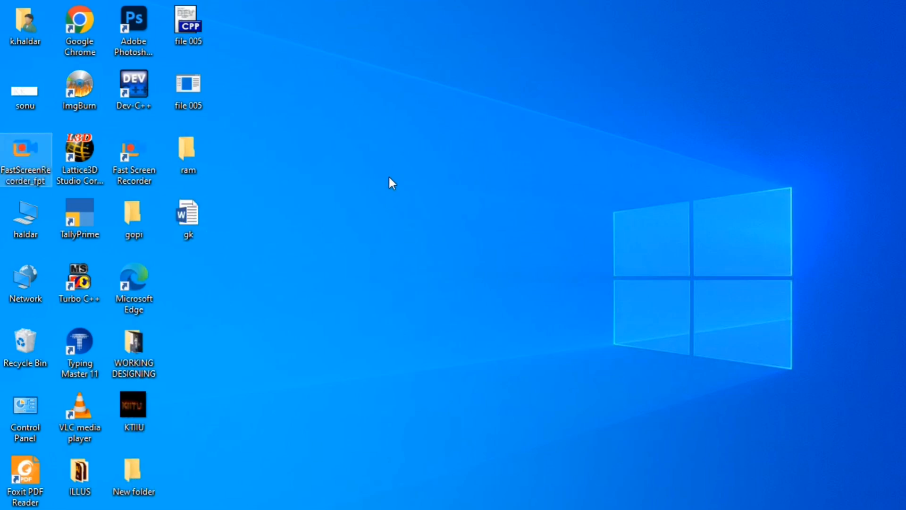
Look through the context menu of the ram folder on the desktop, closing it without choosing a command
{"action": "left_click", "coordinate": [194, 159]}
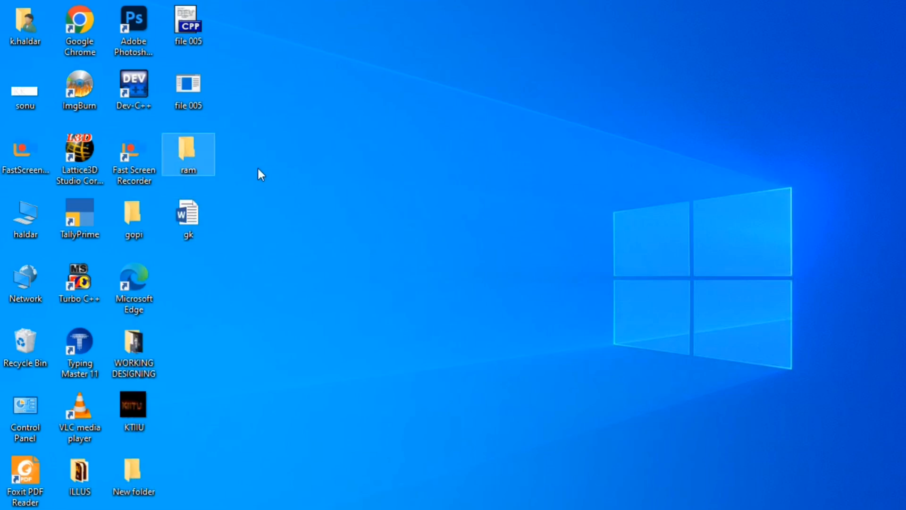
{"action": "right_click", "coordinate": [188, 155]}
{"action": "left_click", "coordinate": [201, 144]}
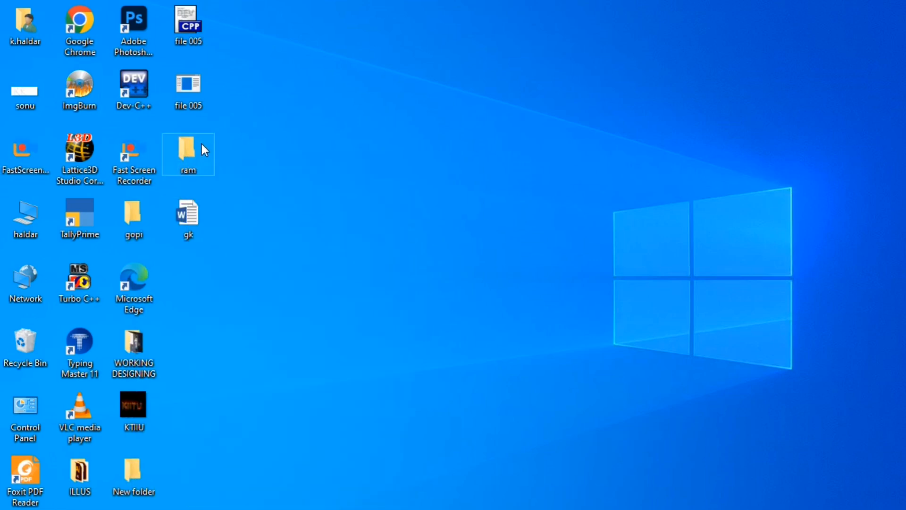
{"action": "right_click", "coordinate": [188, 151]}
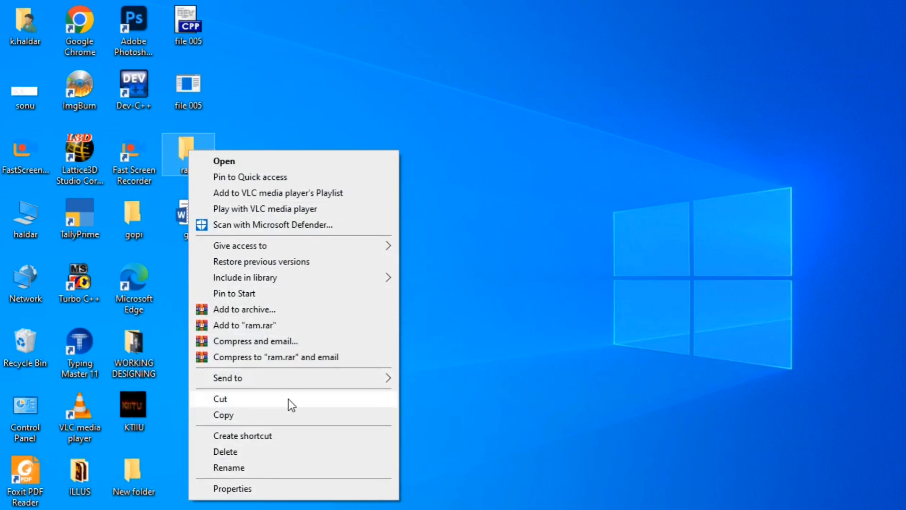
{"action": "mouse_move", "coordinate": [298, 377]}
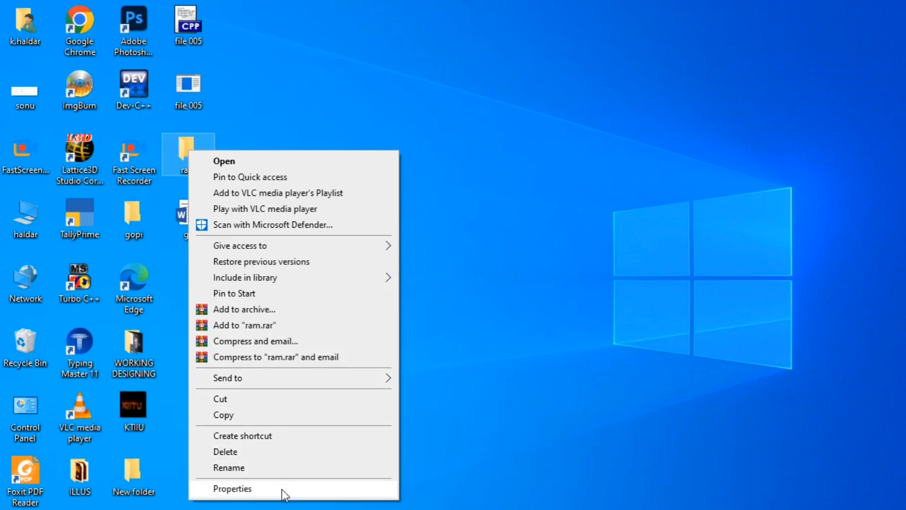
{"action": "left_click", "coordinate": [533, 200]}
{"action": "right_click", "coordinate": [188, 156]}
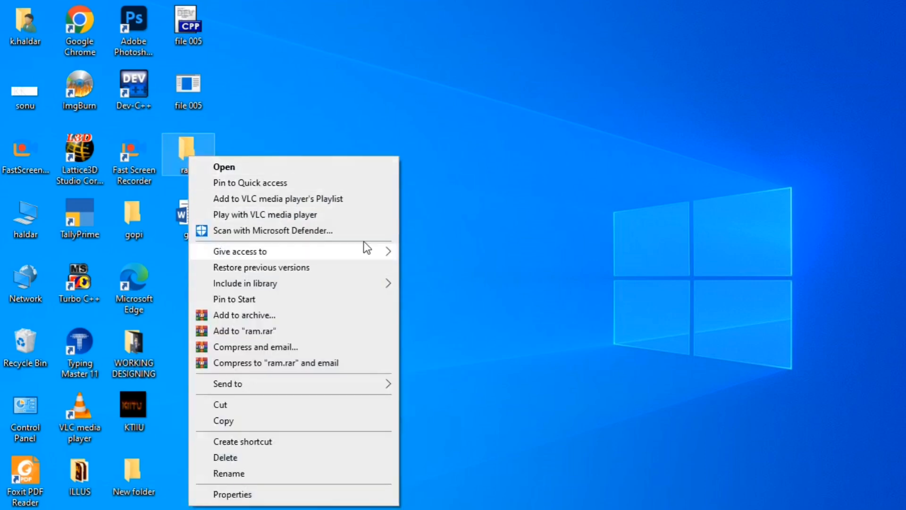
{"action": "left_click", "coordinate": [339, 155]}
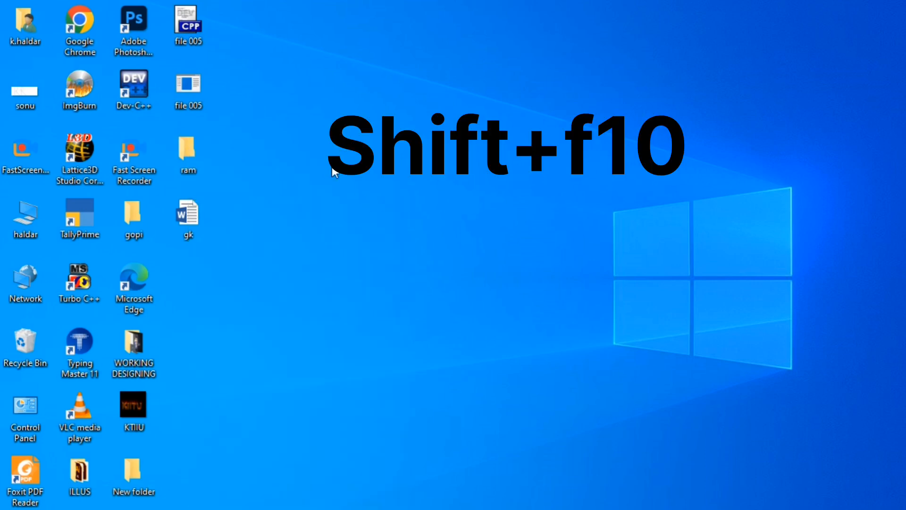
Bring up the extended context menu of the selected ram folder and dismiss it
{"action": "left_click", "coordinate": [187, 151]}
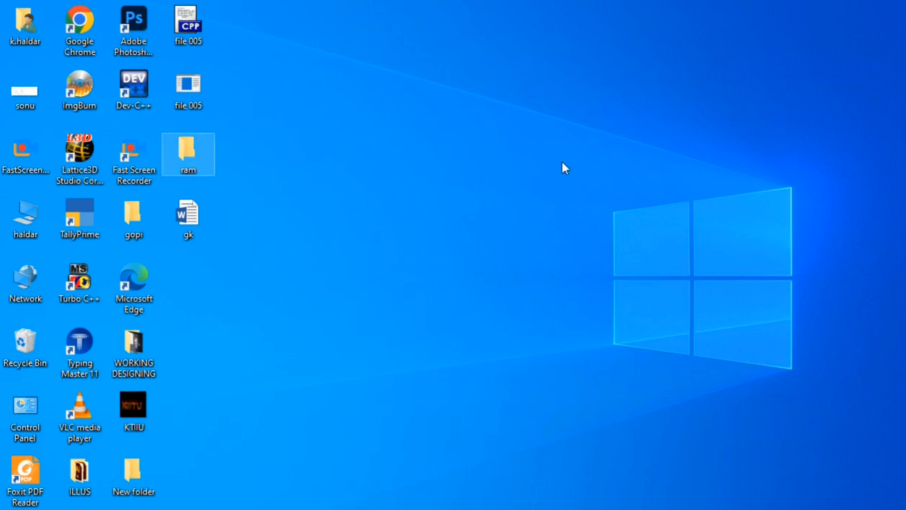
{"action": "key", "text": "shift+F10"}
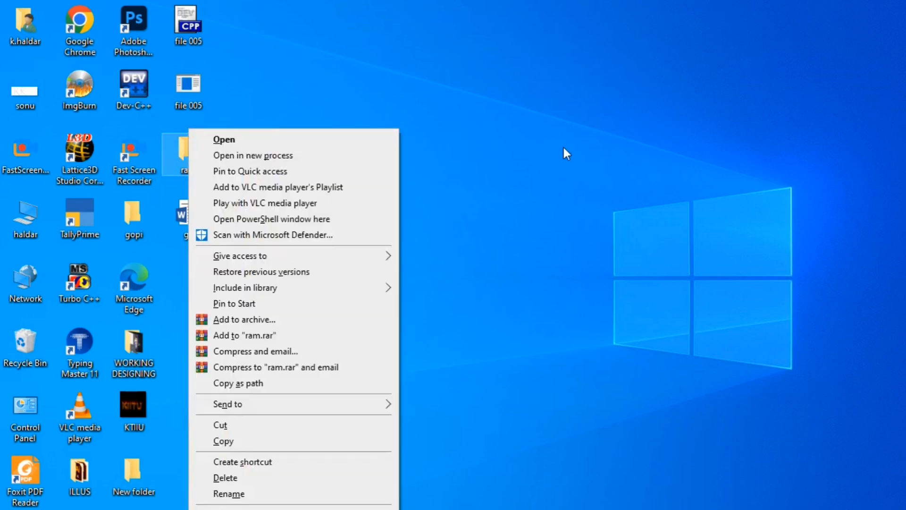
{"action": "left_click", "coordinate": [538, 269]}
Open the properties of the computer icon on the desktop
{"action": "right_click", "coordinate": [30, 216]}
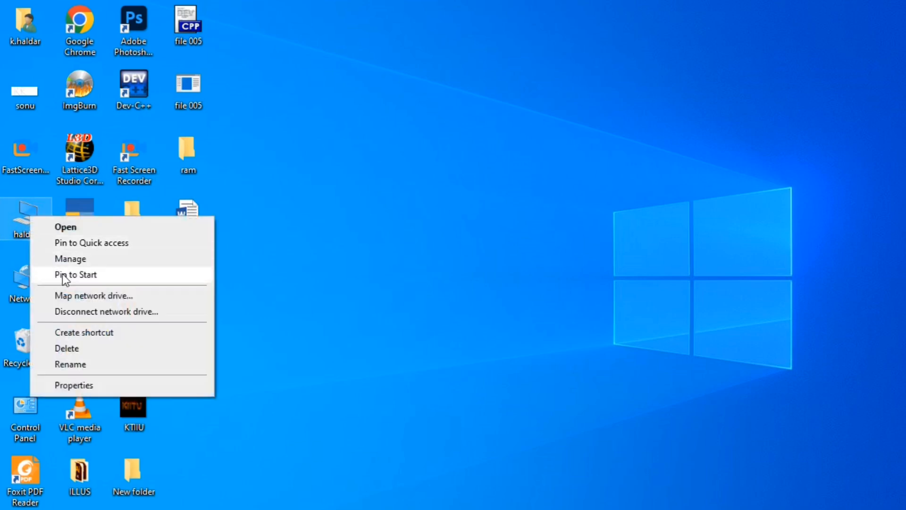
{"action": "left_click", "coordinate": [98, 381]}
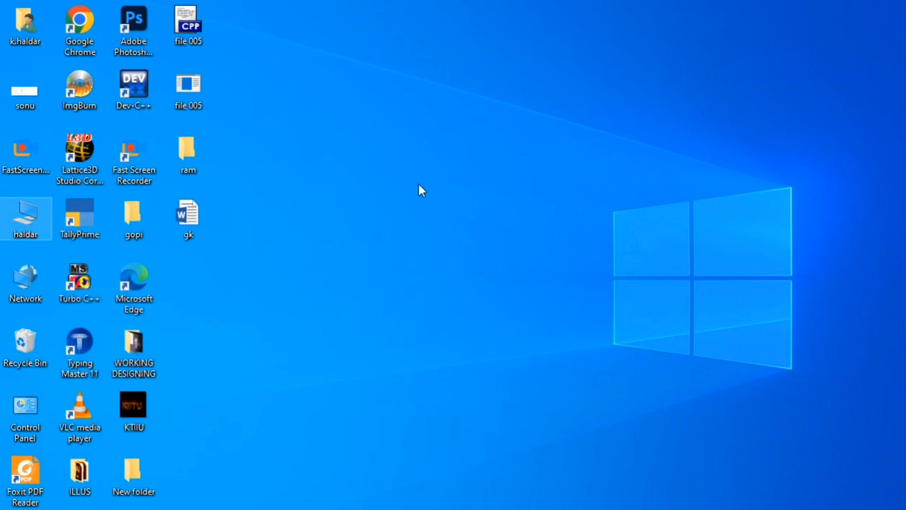
Bring up and dismiss the extended context menus of the computer icon and the user folder on the desktop
{"action": "key", "text": "shift+F10"}
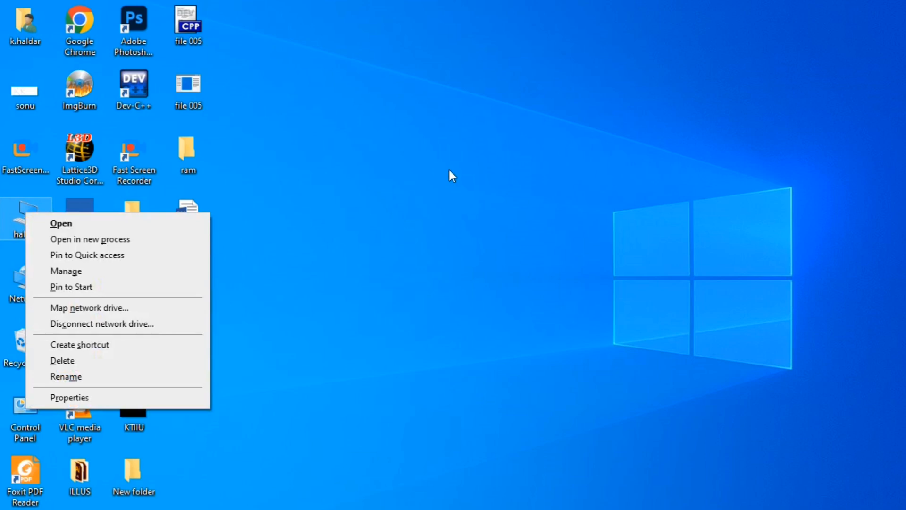
{"action": "left_click", "coordinate": [490, 347]}
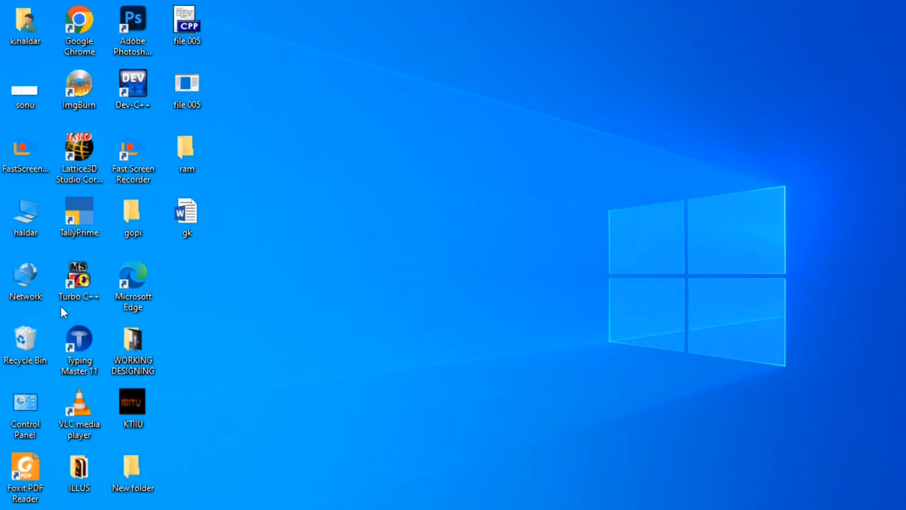
{"action": "right_click", "coordinate": [24, 28]}
{"action": "left_click", "coordinate": [15, 112]}
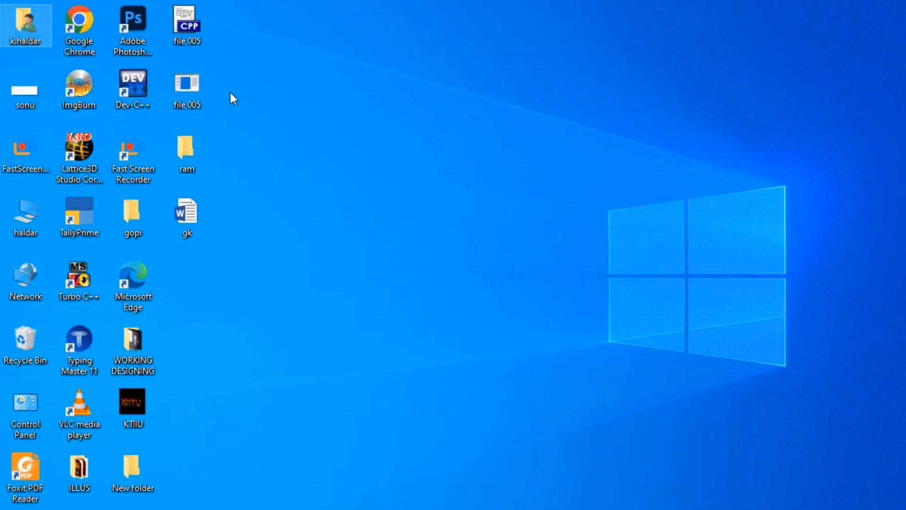
{"action": "key", "text": "shift+F10"}
{"action": "left_click", "coordinate": [373, 221]}
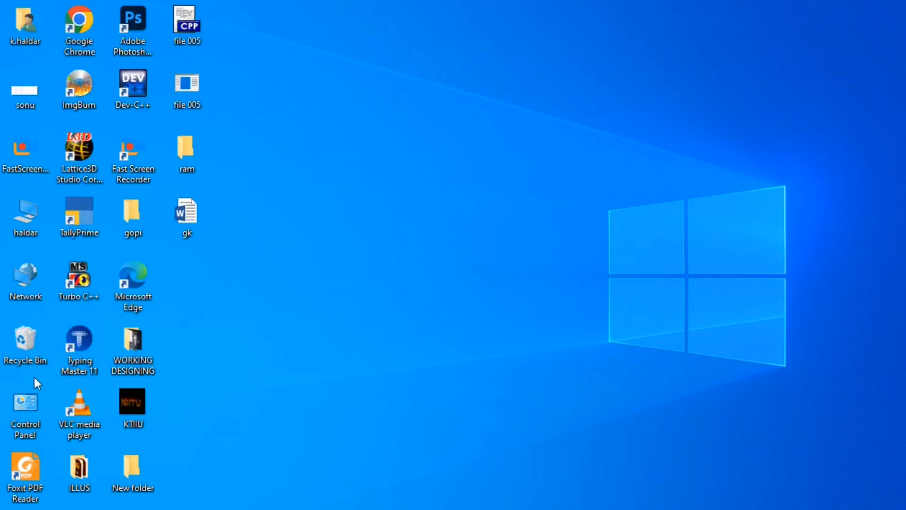
Look through the regular and the extended context menu of the Recycle Bin without choosing a command
{"action": "right_click", "coordinate": [28, 343]}
{"action": "key", "text": "Escape"}
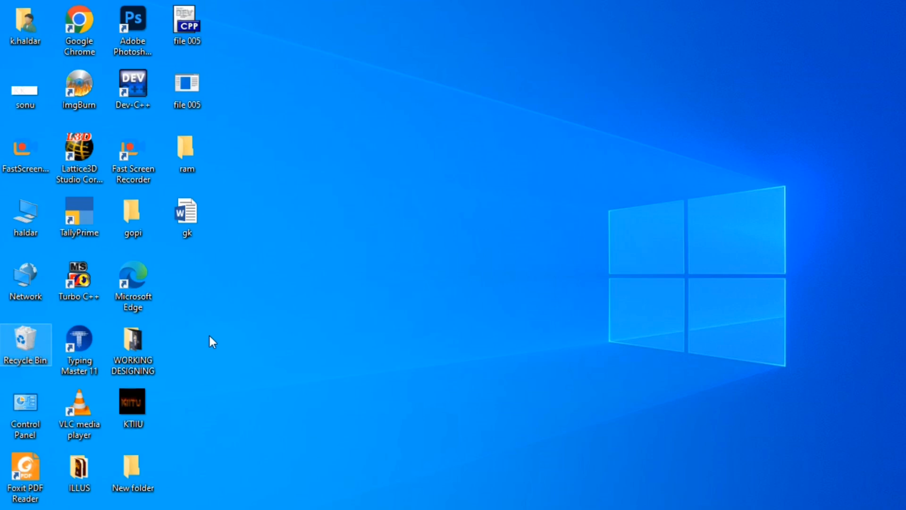
{"action": "key", "text": "shift+F10"}
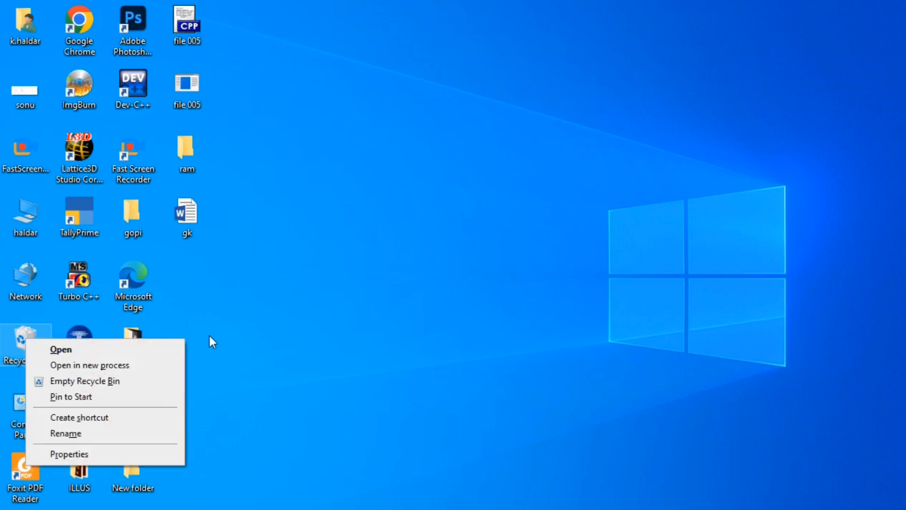
{"action": "left_click", "coordinate": [294, 247]}
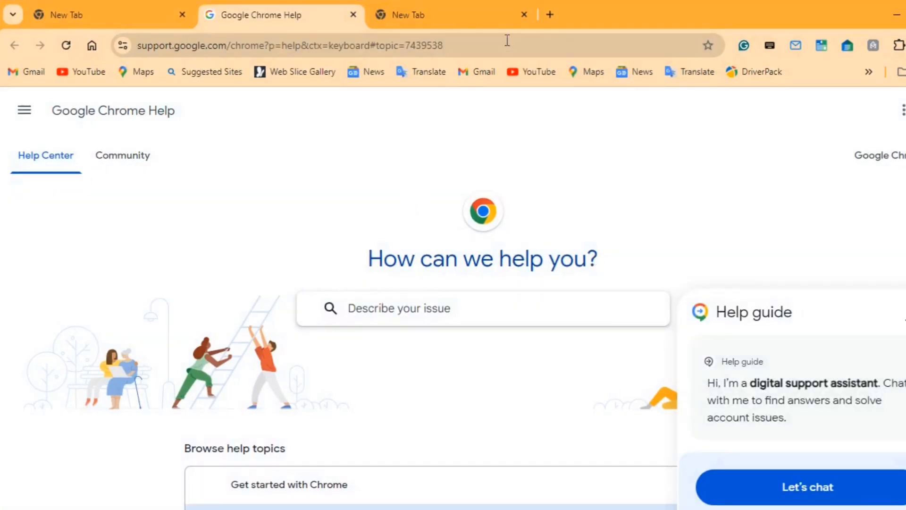
Play the MS Excel Sort and Filter video on YouTube in a new Chrome tab, with the sound muted and the ad skipped
{"action": "left_click", "coordinate": [550, 17]}
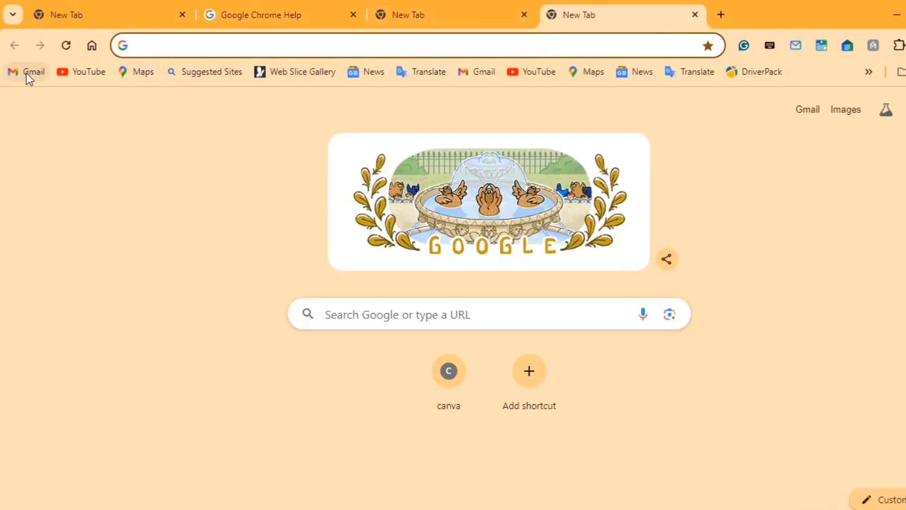
{"action": "left_click", "coordinate": [86, 75]}
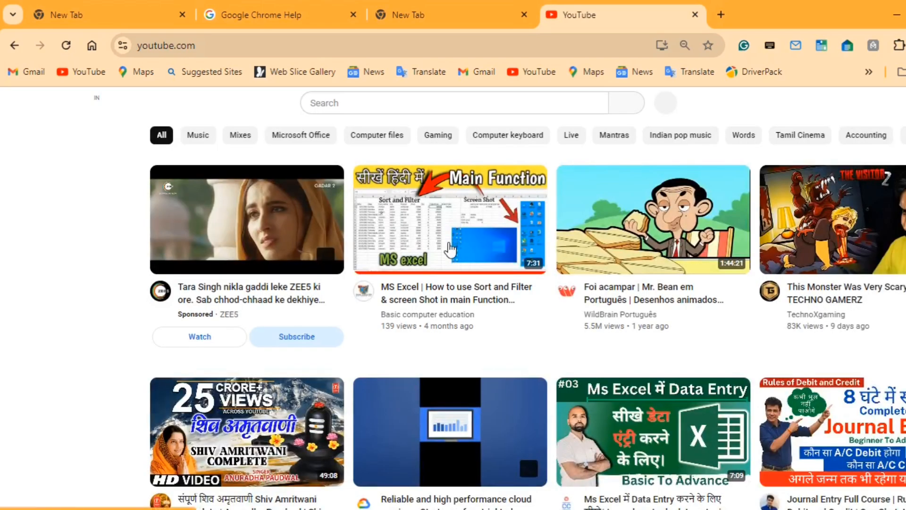
{"action": "left_click", "coordinate": [419, 294]}
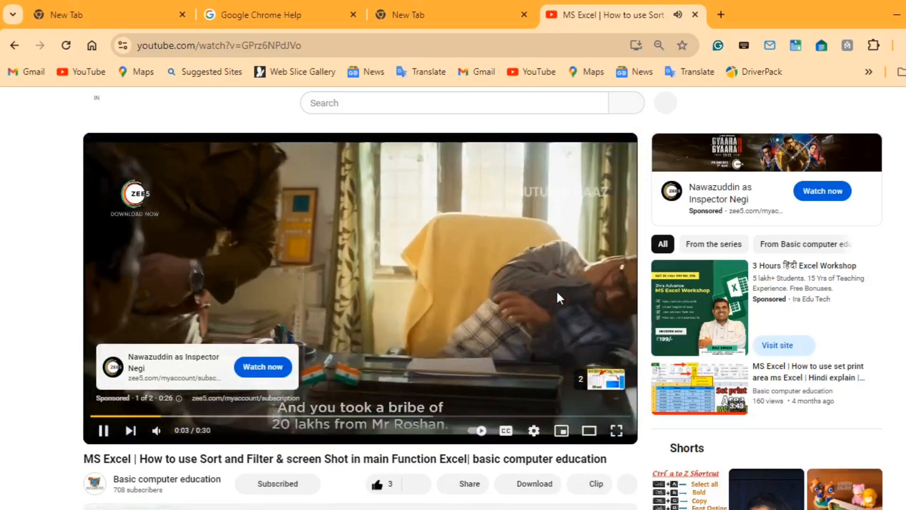
{"action": "left_click", "coordinate": [158, 430]}
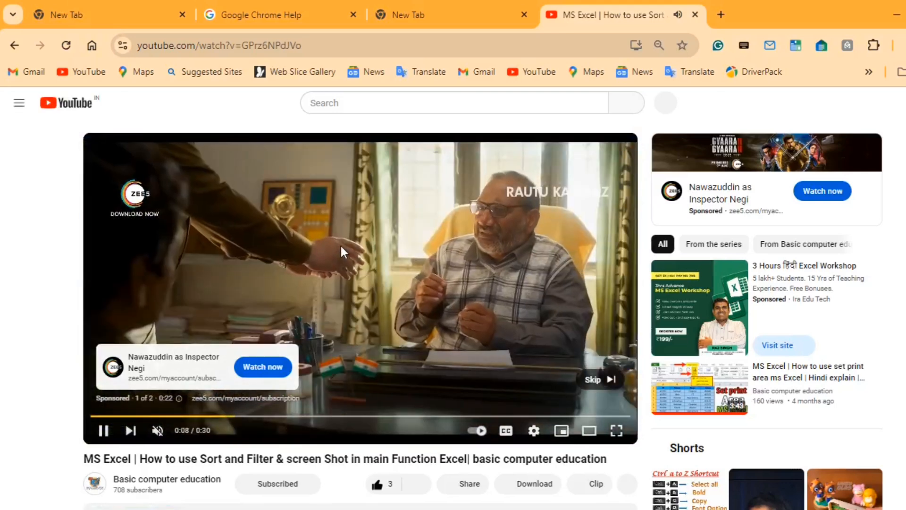
{"action": "left_click", "coordinate": [598, 385]}
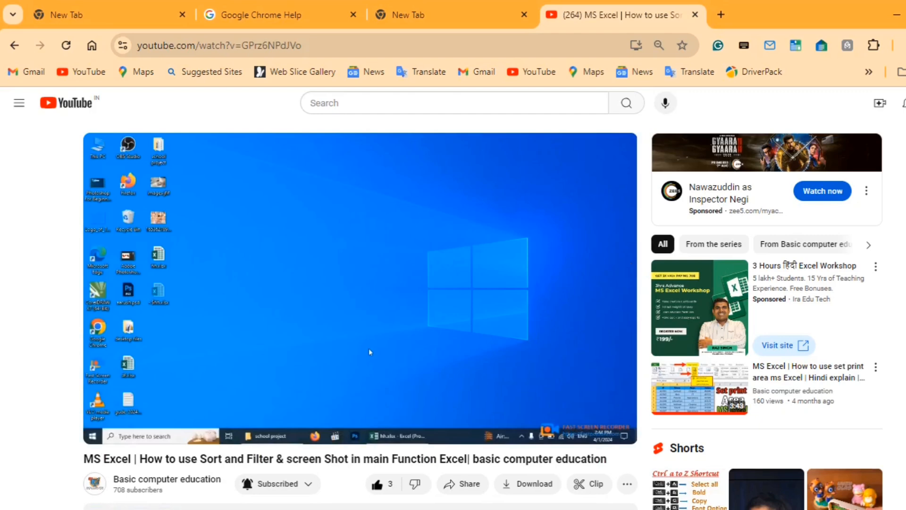
Switch the browser window to full screen and back to the normal view three times
{"action": "key", "text": "F11"}
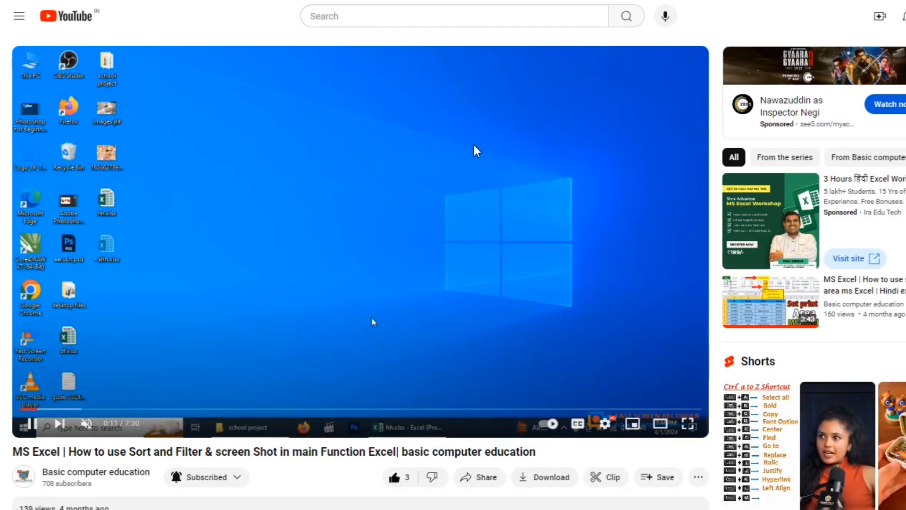
{"action": "key", "text": "F11"}
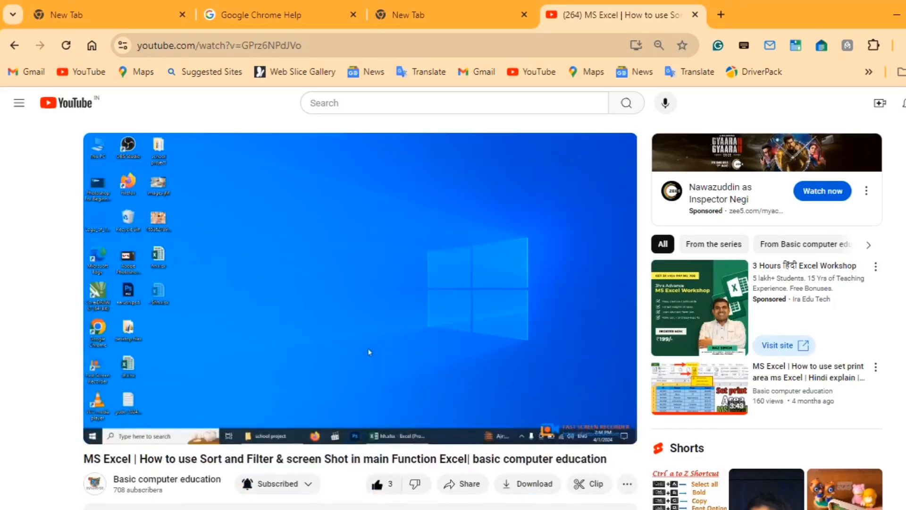
{"action": "key", "text": "F11"}
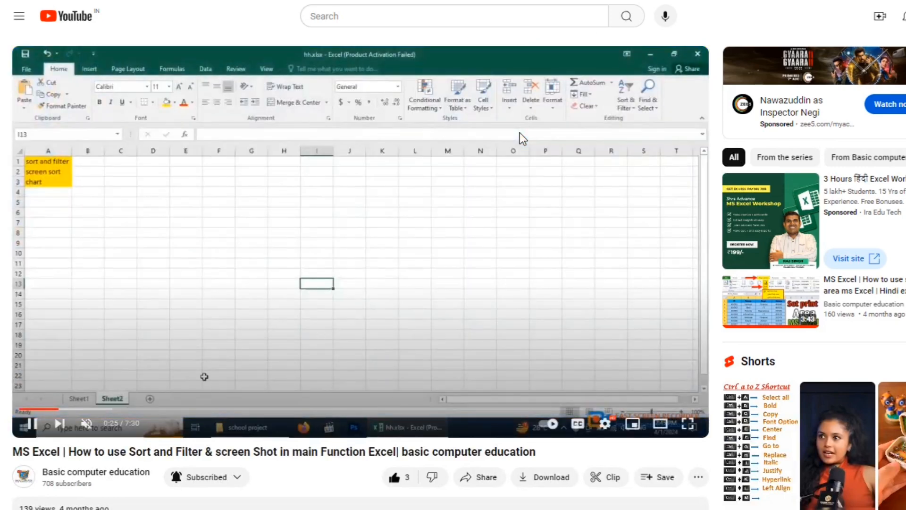
{"action": "key", "text": "F11"}
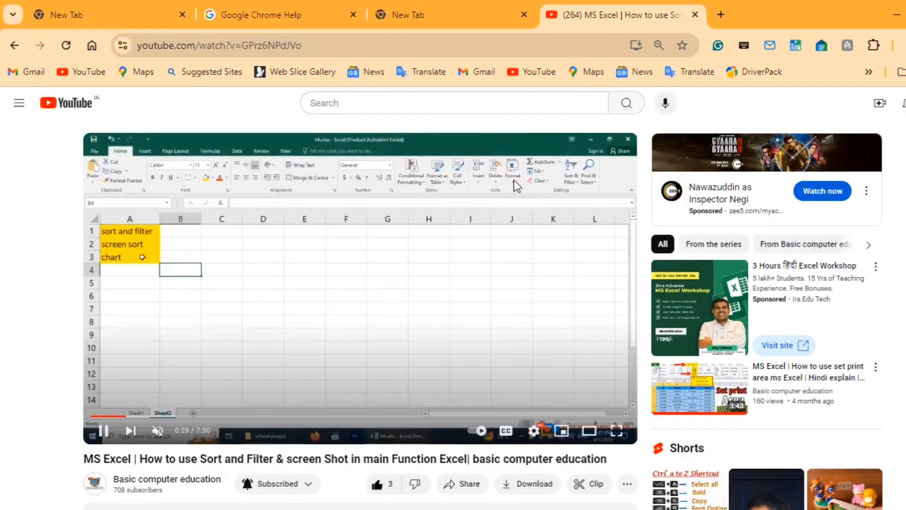
{"action": "key", "text": "F11"}
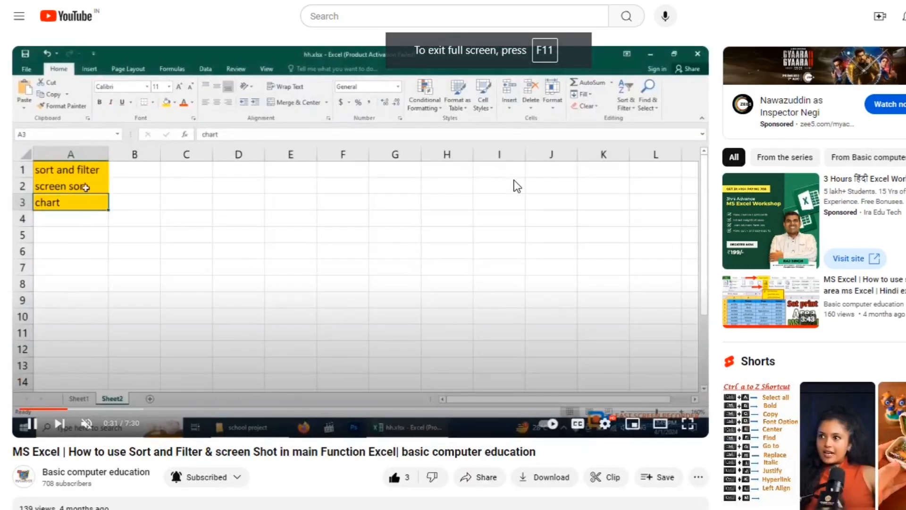
{"action": "mouse_move", "coordinate": [492, 73]}
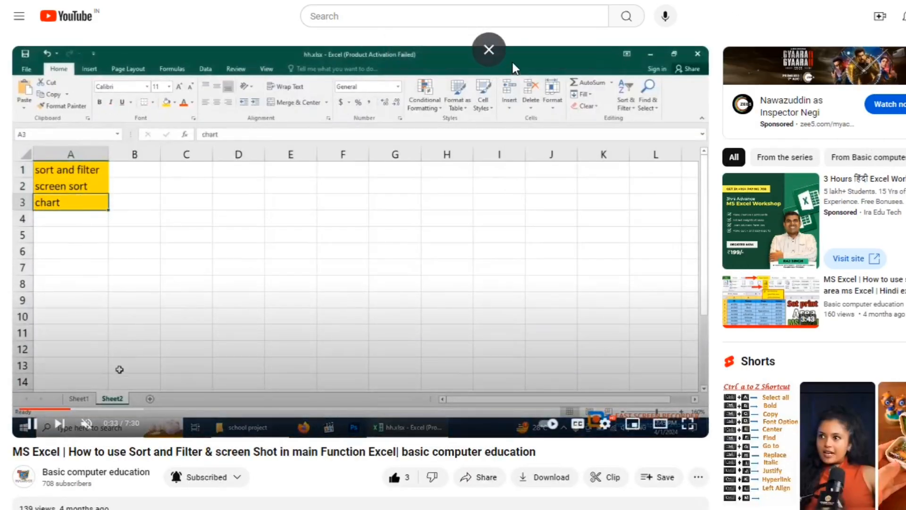
{"action": "left_click", "coordinate": [512, 62]}
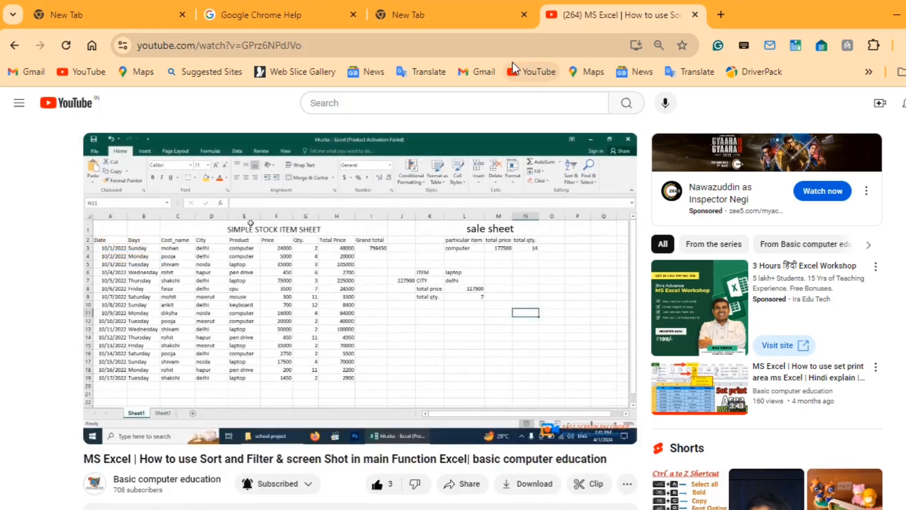
Minimize Chrome and switch to Document3 in Word, placing the cursor on the line below the last list item
{"action": "left_click", "coordinate": [898, 12]}
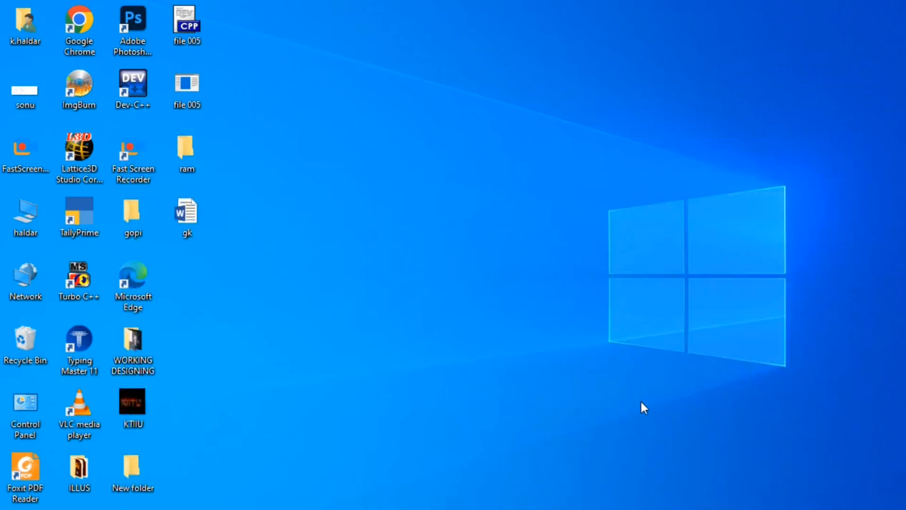
{"action": "mouse_move", "coordinate": [435, 509]}
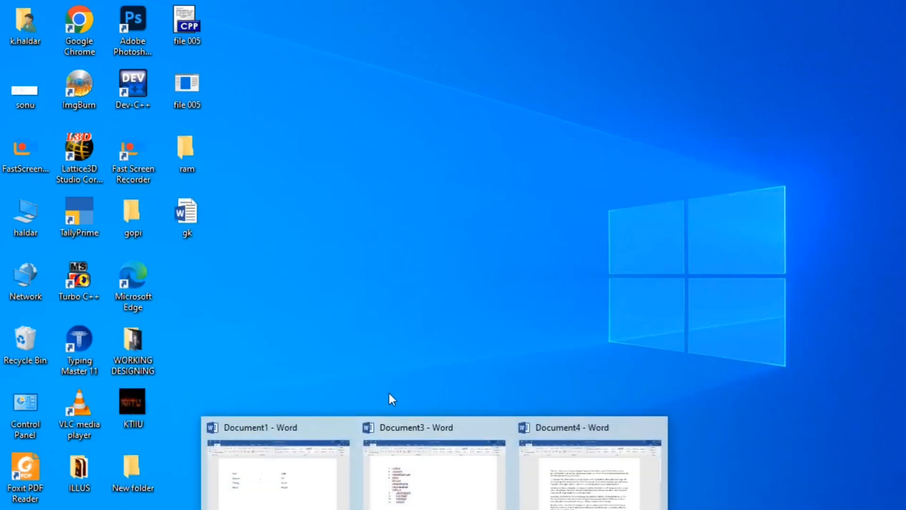
{"action": "left_click", "coordinate": [455, 465]}
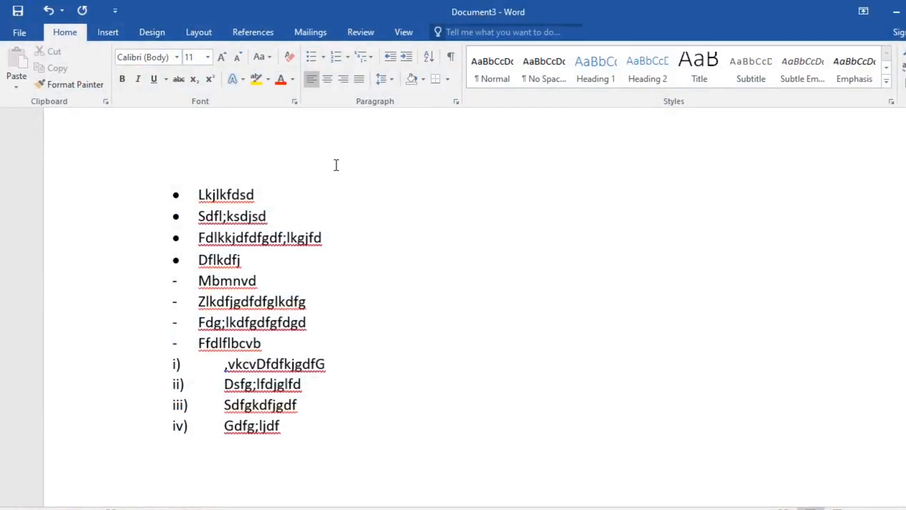
{"action": "left_click_drag", "start_coordinate": [223, 196], "coordinate": [254, 425]}
{"action": "left_click", "coordinate": [283, 436]}
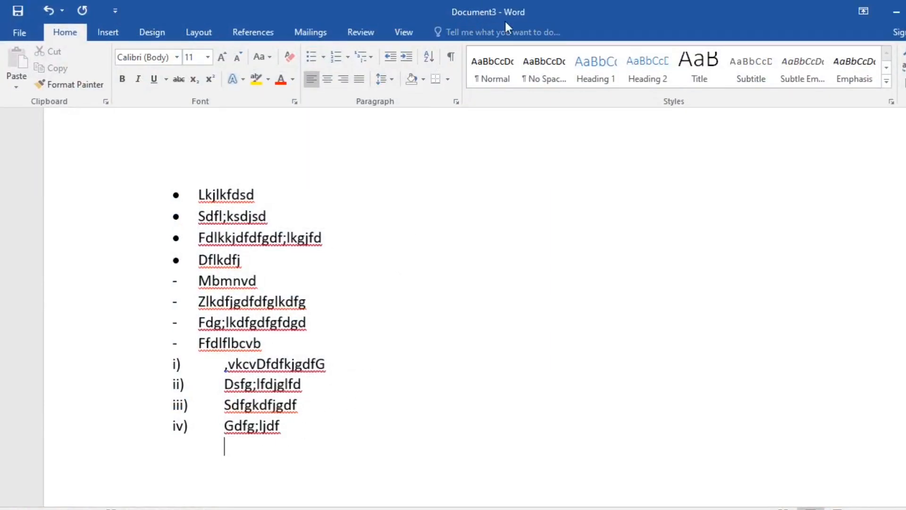
Save Document3 to the Desktop as a Word document named pankaj using Save As
{"action": "key", "text": "F12"}
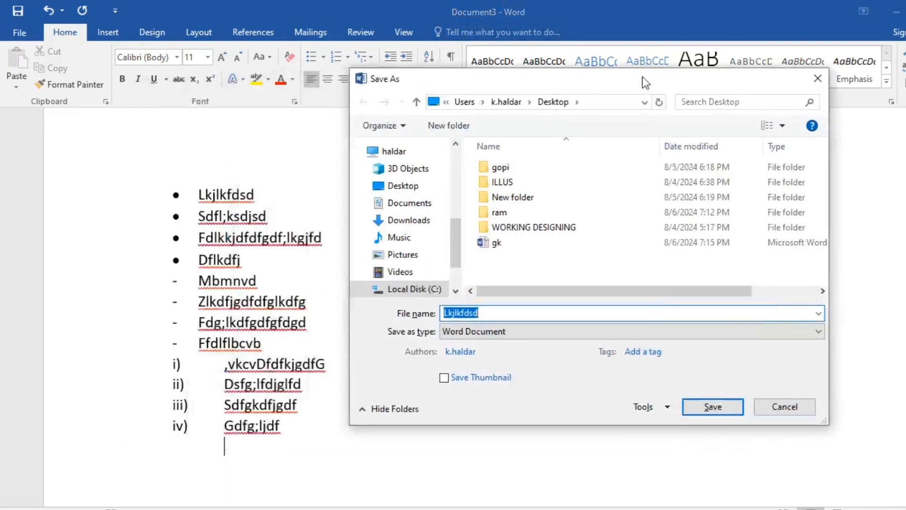
{"action": "left_click", "coordinate": [437, 181]}
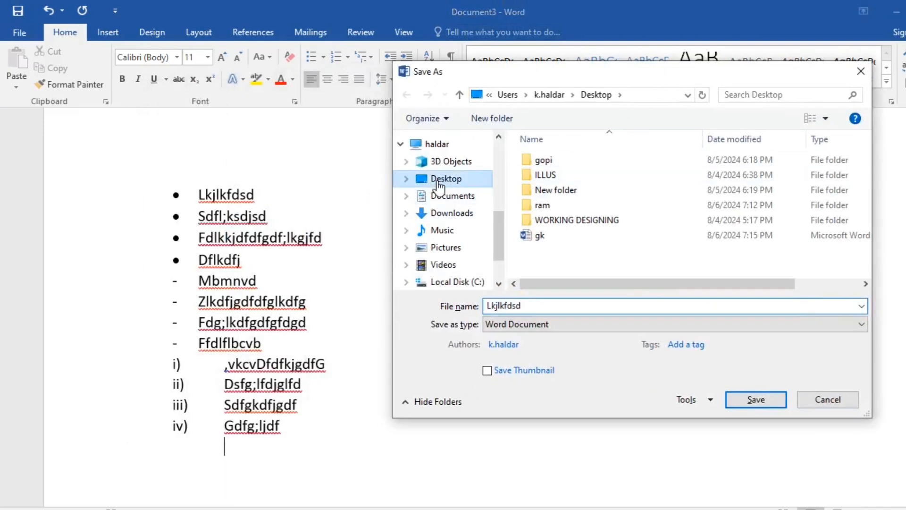
{"action": "double_click", "coordinate": [544, 307]}
{"action": "type", "text": "pankaj"}
{"action": "key", "text": "Return"}
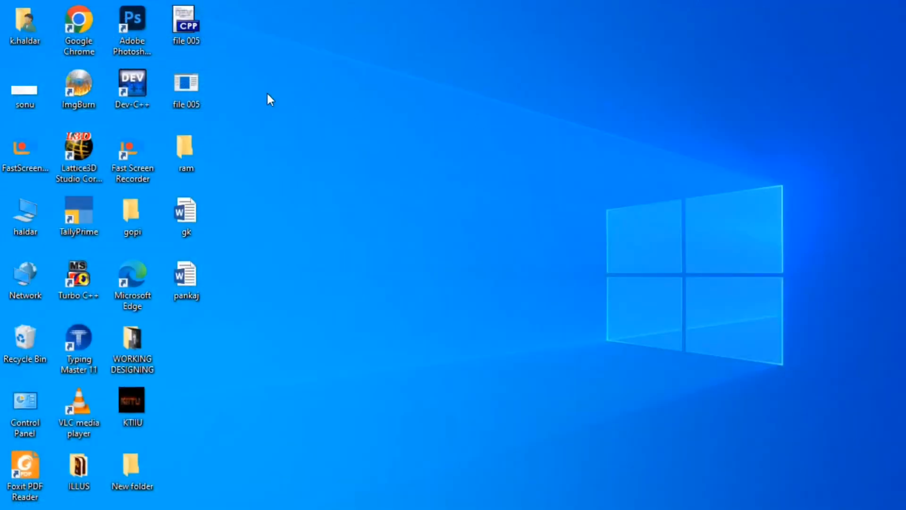
Open the pankaj document from the desktop to check its contents, and minimize the Word windows to return to the desktop
{"action": "double_click", "coordinate": [193, 280]}
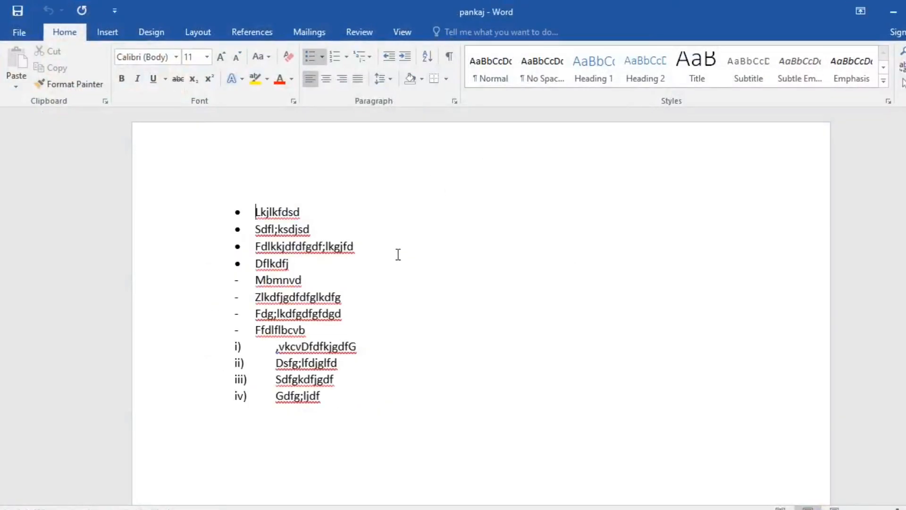
{"action": "left_click", "coordinate": [893, 13]}
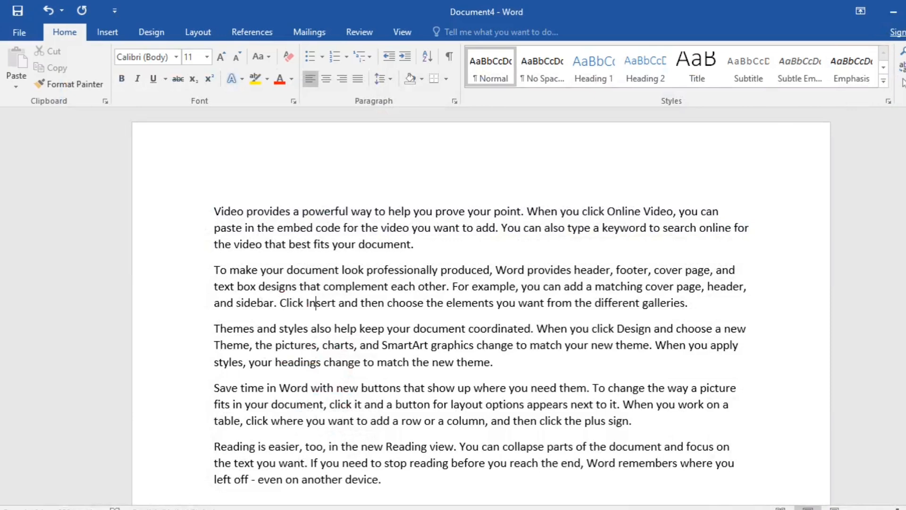
{"action": "left_click", "coordinate": [892, 12]}
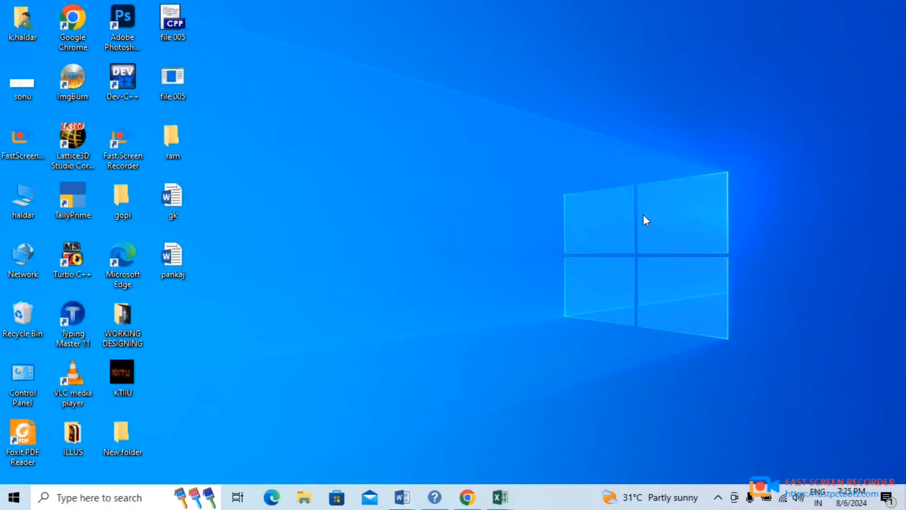